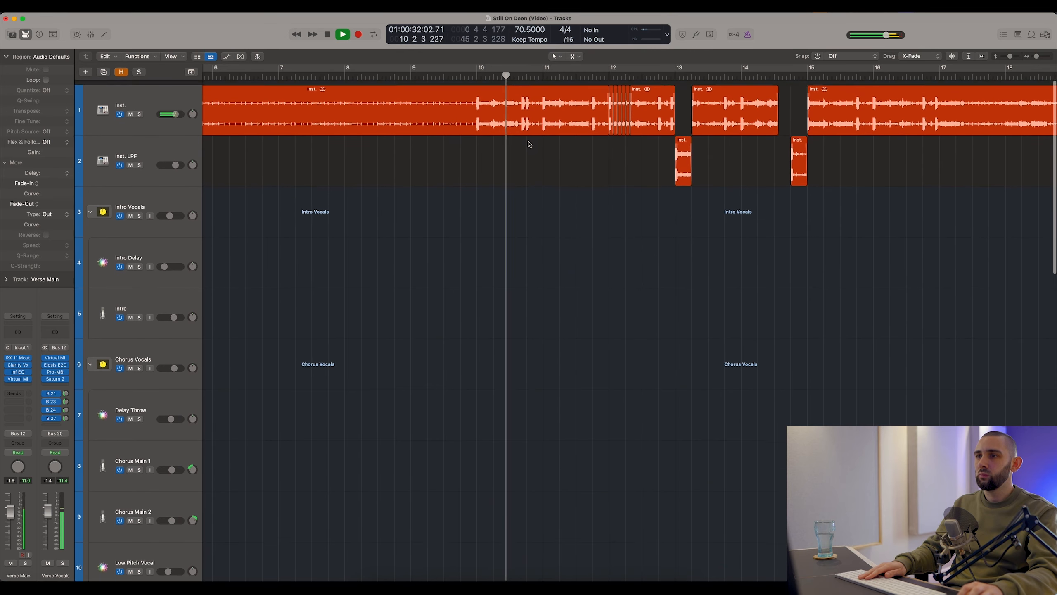
Step: Stop playback and place the playhead at bar 9, where the first stutter regions of the verse vocals start
scroll(529, 145, "down", 10)
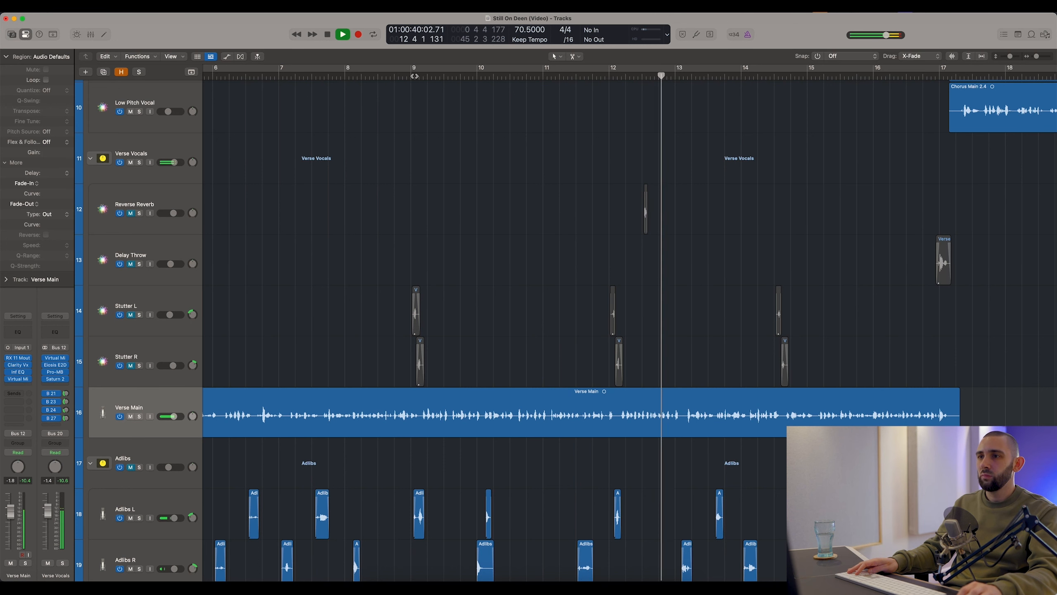
key("space")
left_click(415, 77)
left_click_drag(418, 77, 420, 77)
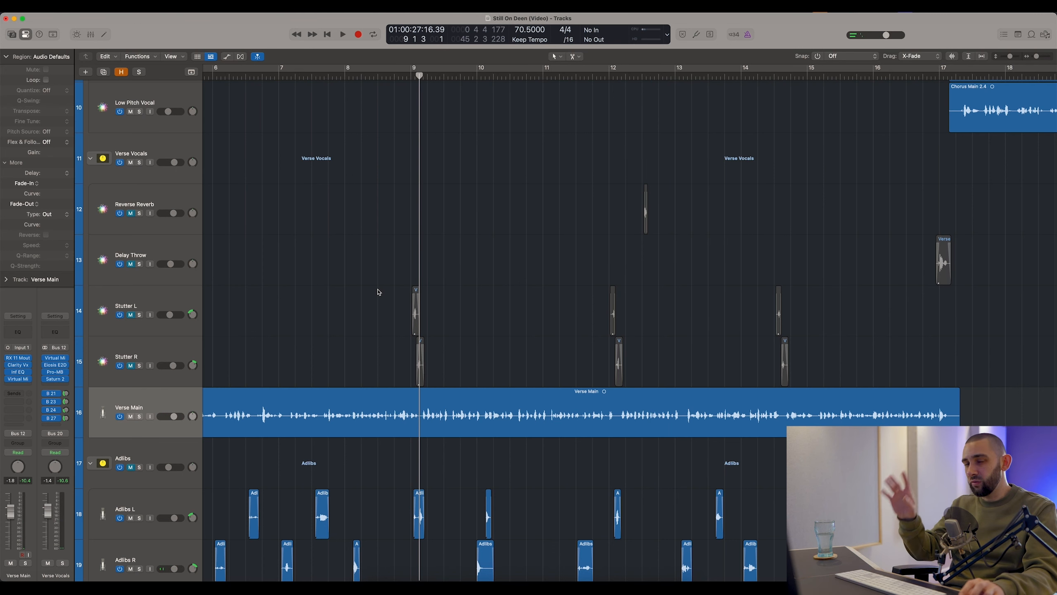
scroll(361, 354, "down", 2)
scroll(361, 354, "up", 4)
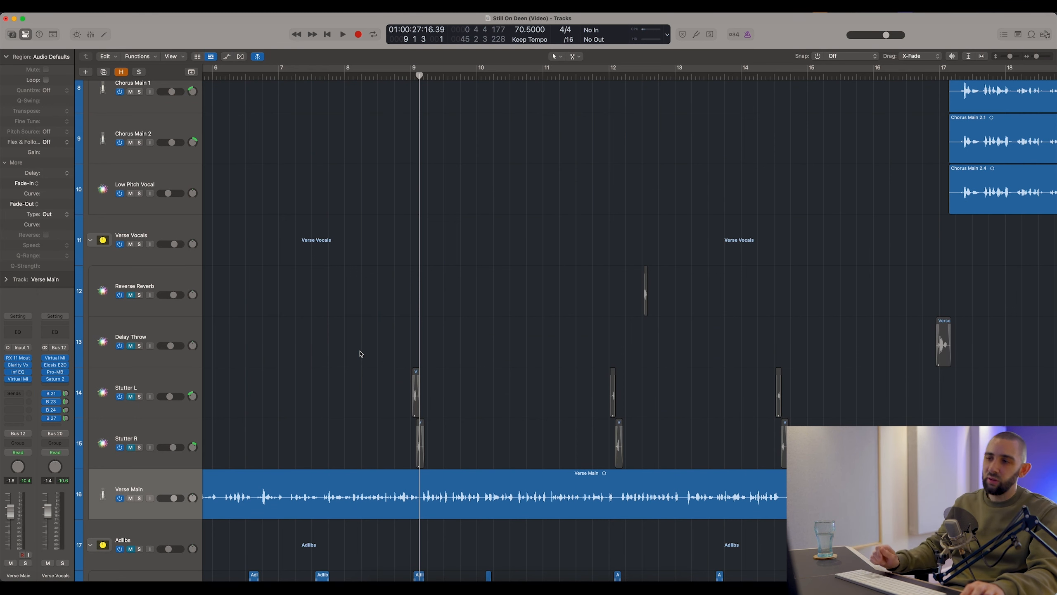
scroll(345, 368, "down", 3)
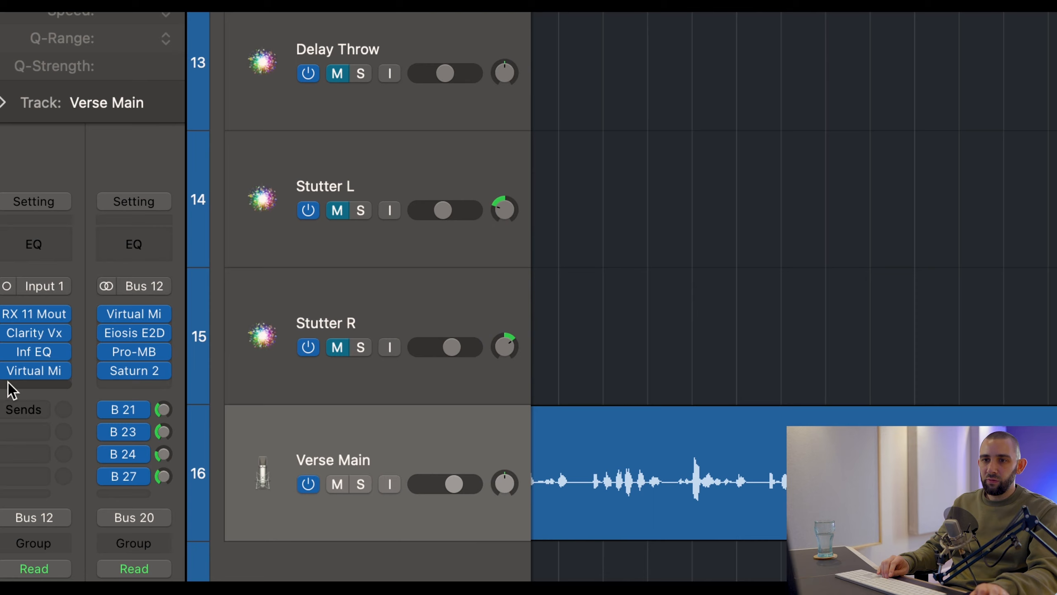
left_click_drag(8, 378, 10, 324)
left_click_drag(108, 322, 111, 479)
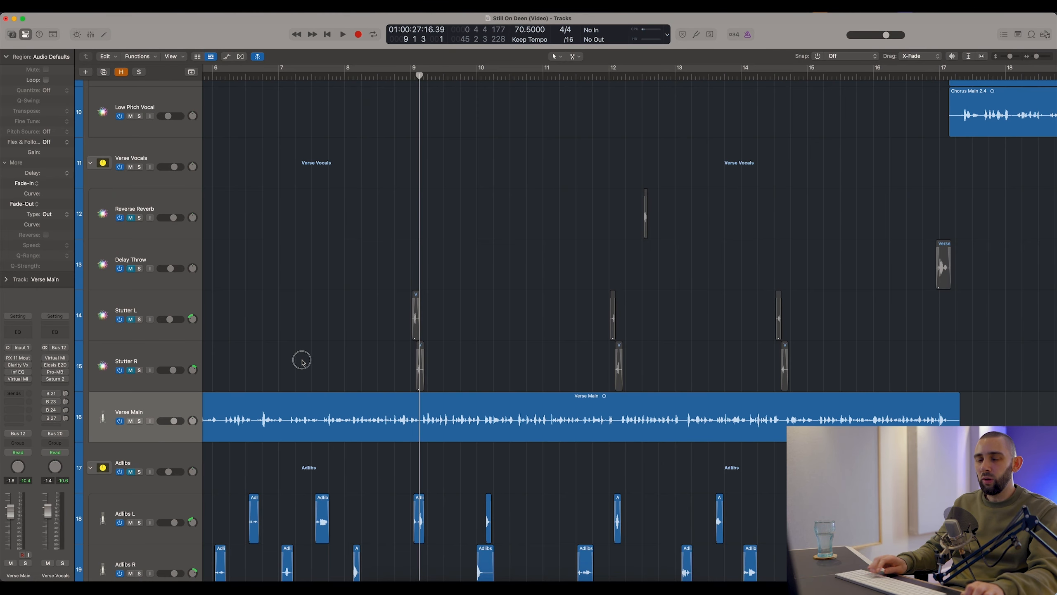
Step: Select the Verse Main track and open its RX 11 Mouth De-click insert, placing the plug-in window above the vocal region
left_click(154, 413)
left_click(10, 360)
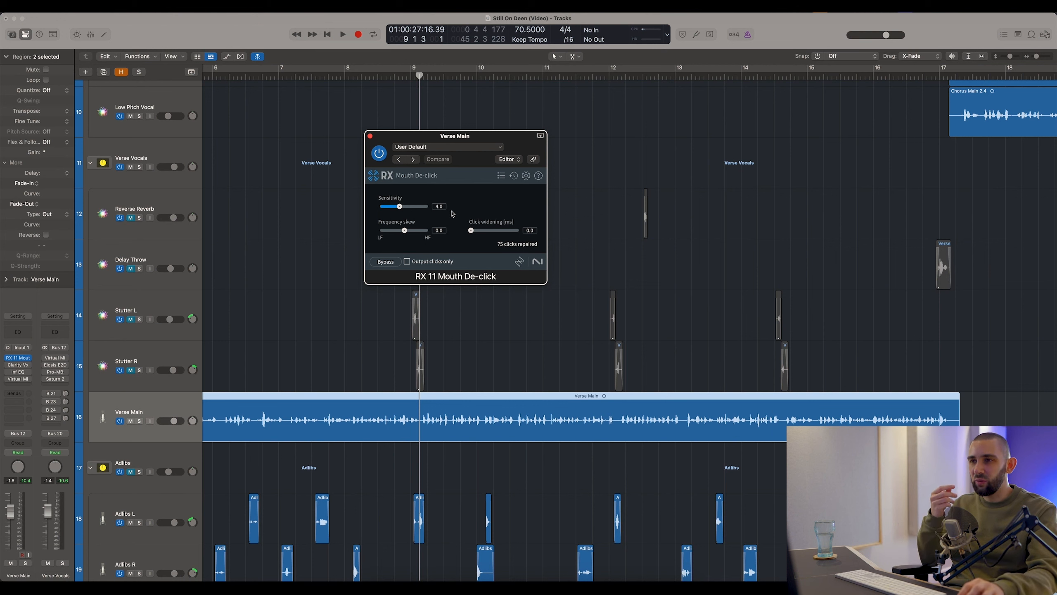
left_click_drag(434, 139, 434, 183)
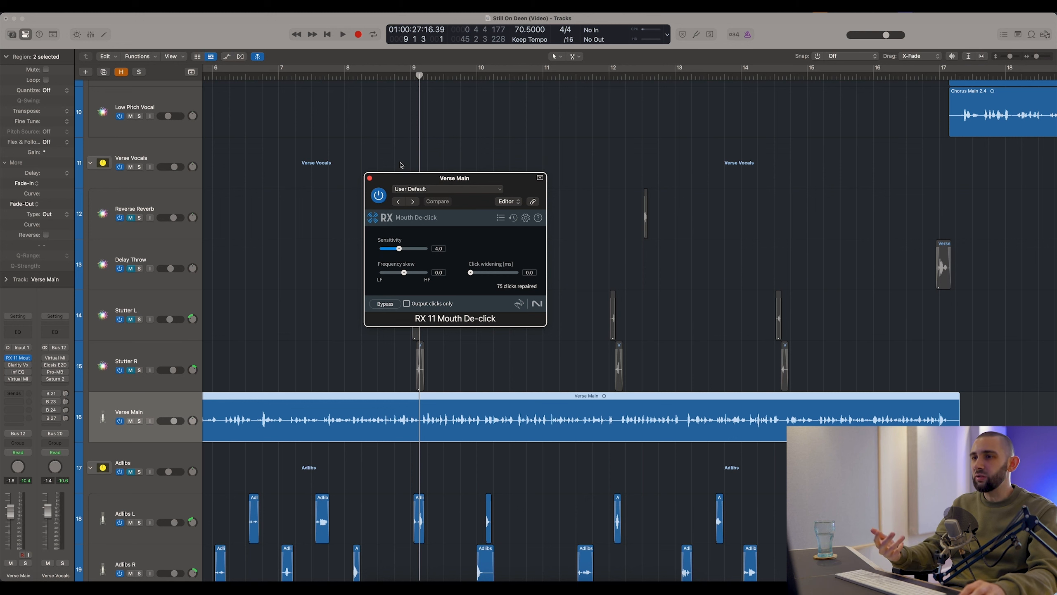
left_click_drag(405, 179, 383, 178)
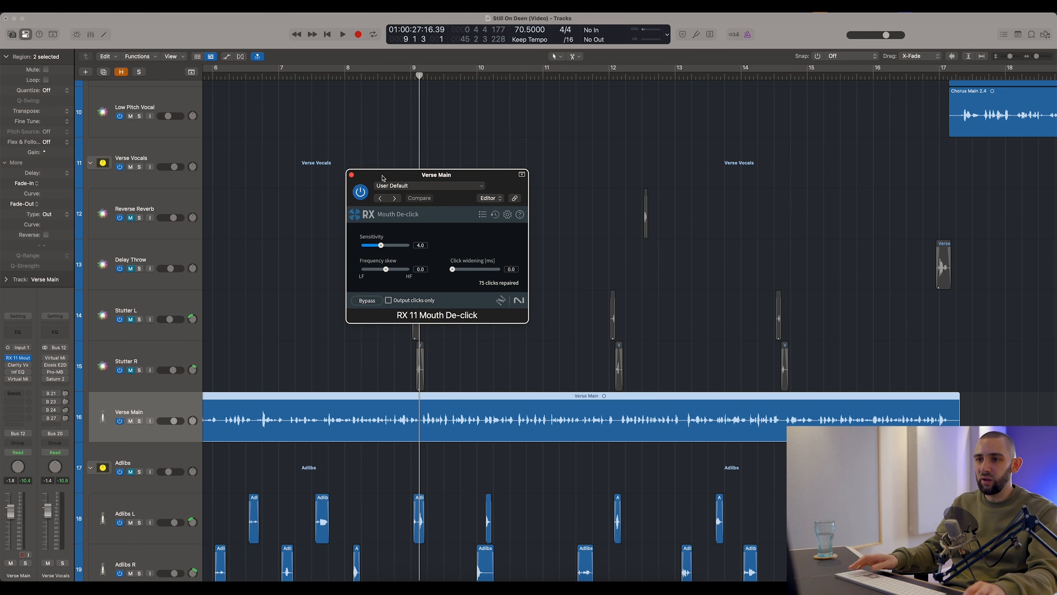
Step: Solo Verse Main and compare its playback with RX 11 Mouth De-click bypassed and active, closing the plug-in at the end
key("space")
left_click(141, 422)
key("super+Right")
key("super+Right")
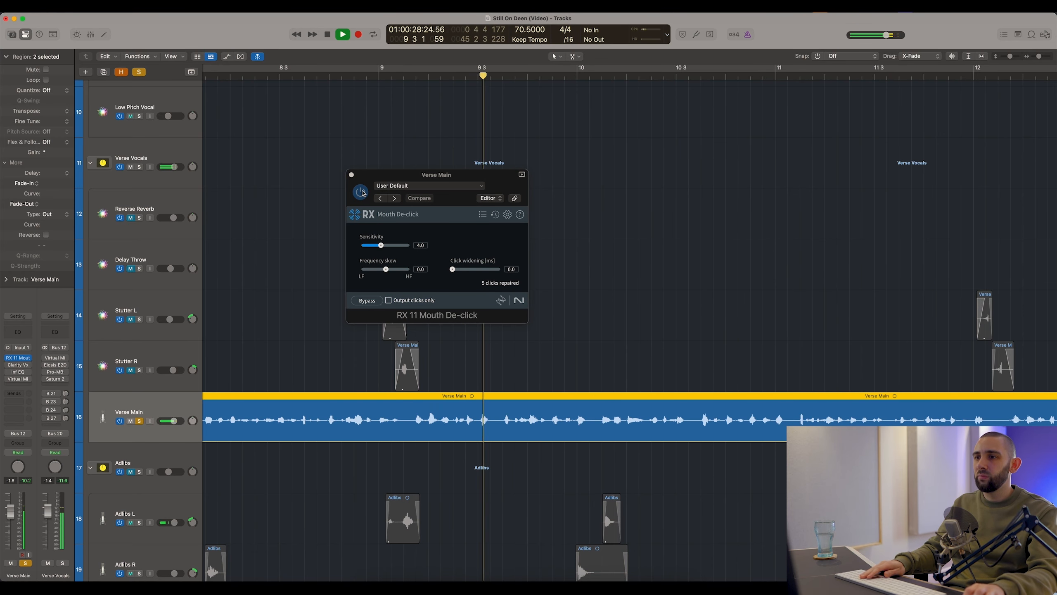
left_click(360, 192)
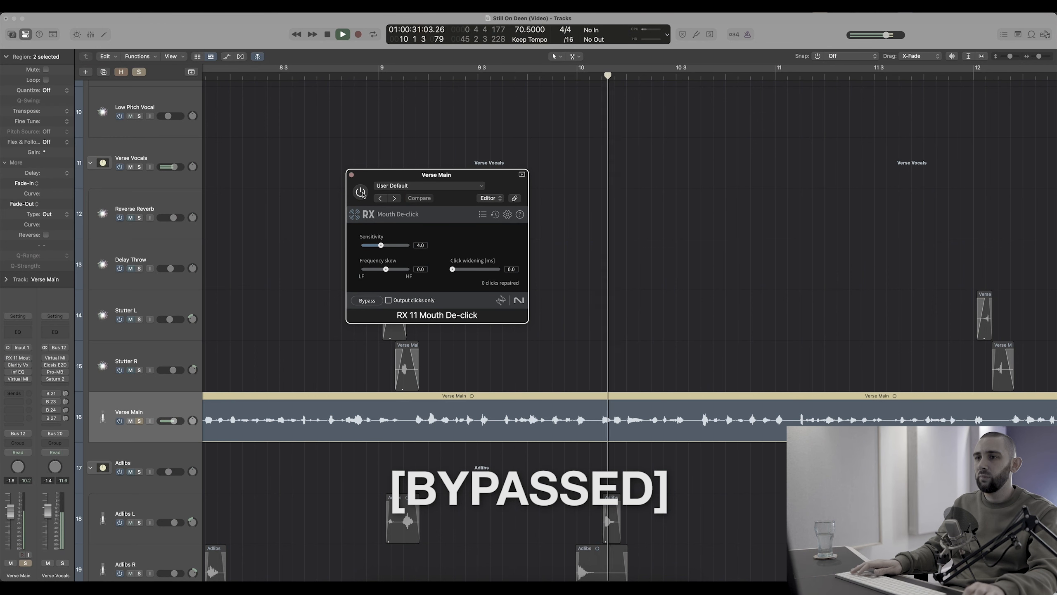
left_click(360, 192)
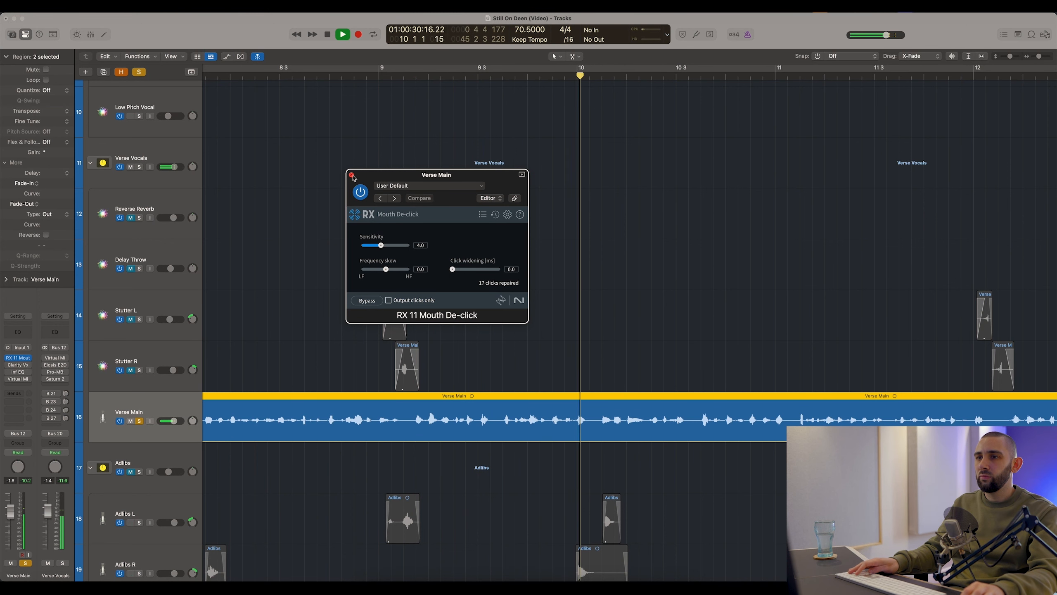
left_click(352, 175)
key("space")
Step: Return the playhead to bar 9 and open the Clarity Vx DeReverb Pro insert on Verse Main, clear of the vocal region
left_click_drag(401, 74, 405, 77)
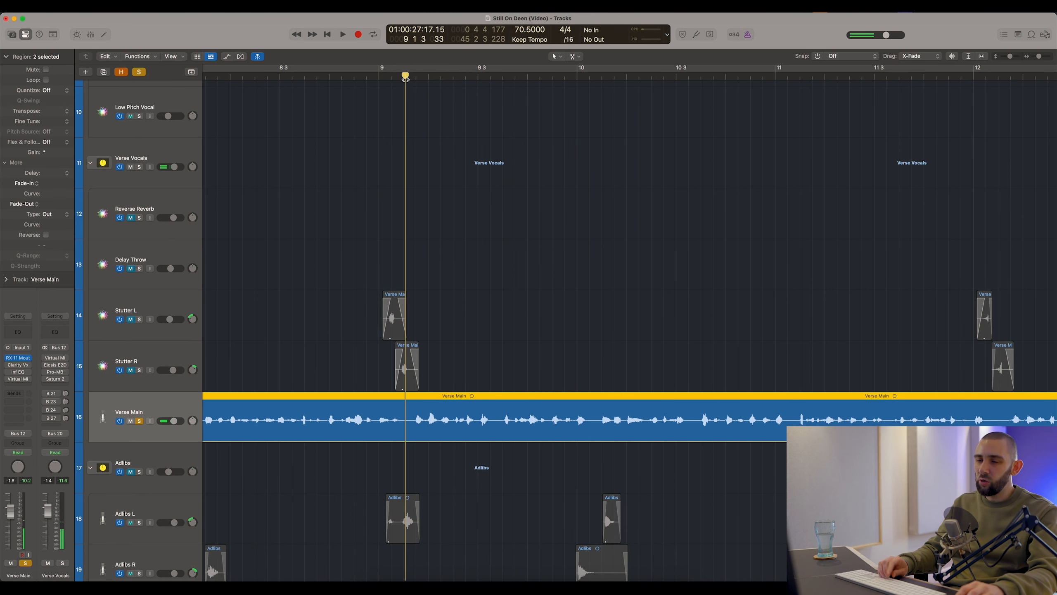
left_click(18, 365)
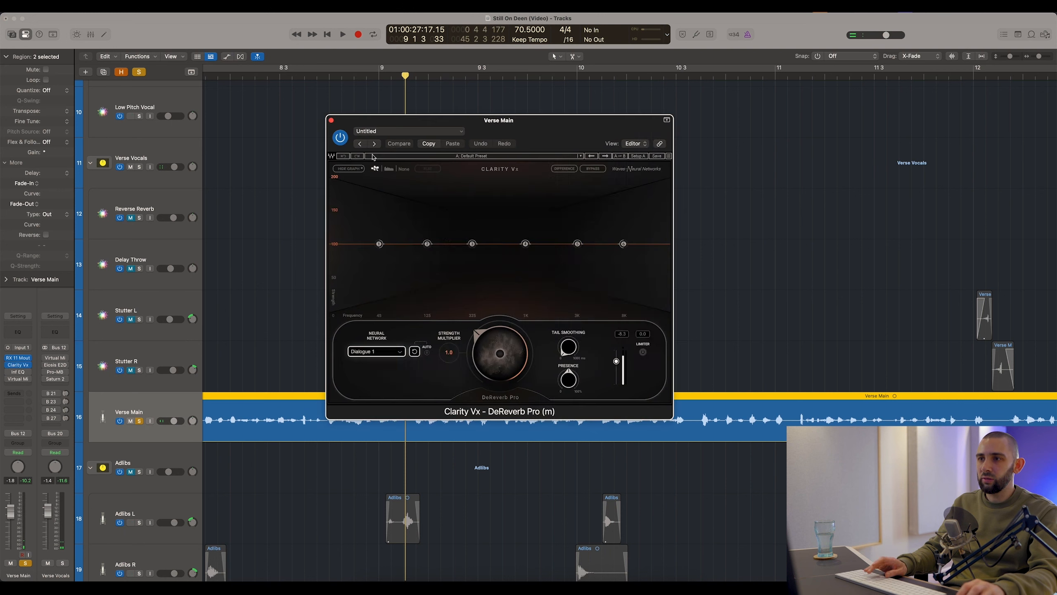
left_click_drag(470, 119, 498, 96)
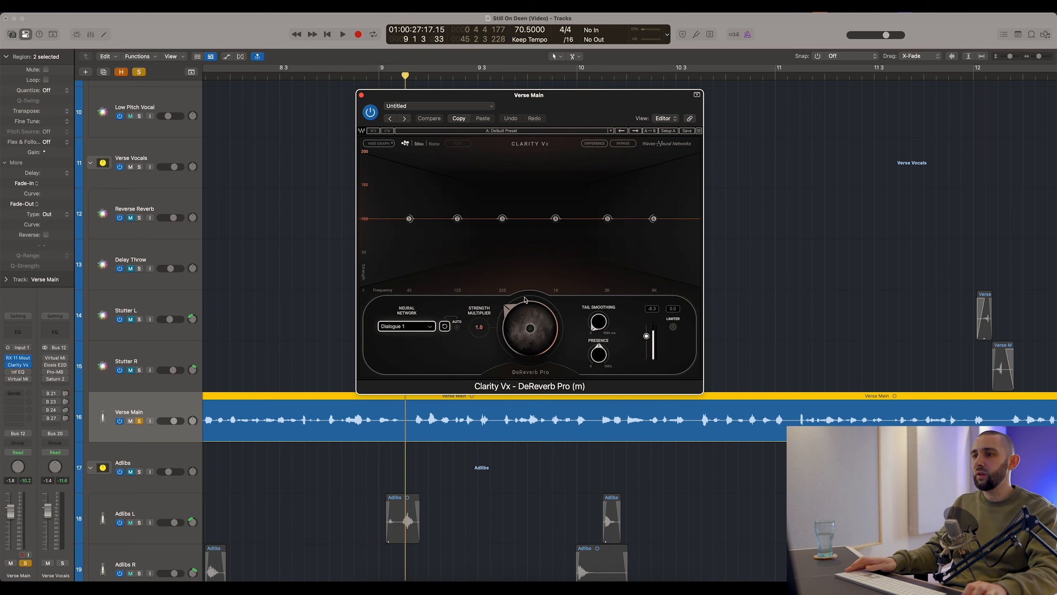
Step: Play the soloed verse with Clarity Vx DeReverb Pro active and bypassed, finishing with it active and its window closed
key("space")
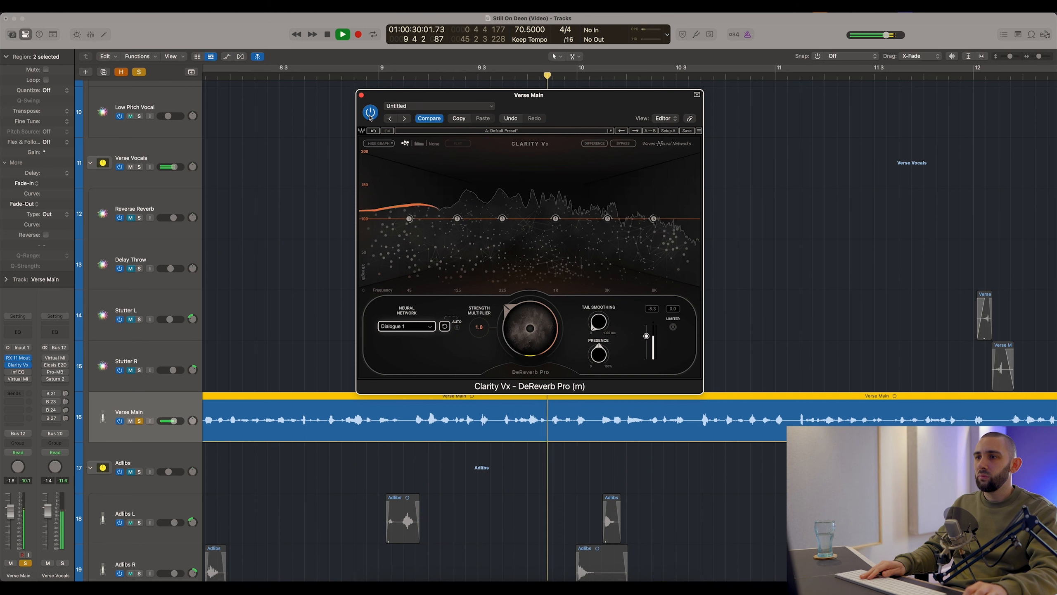
left_click(370, 116)
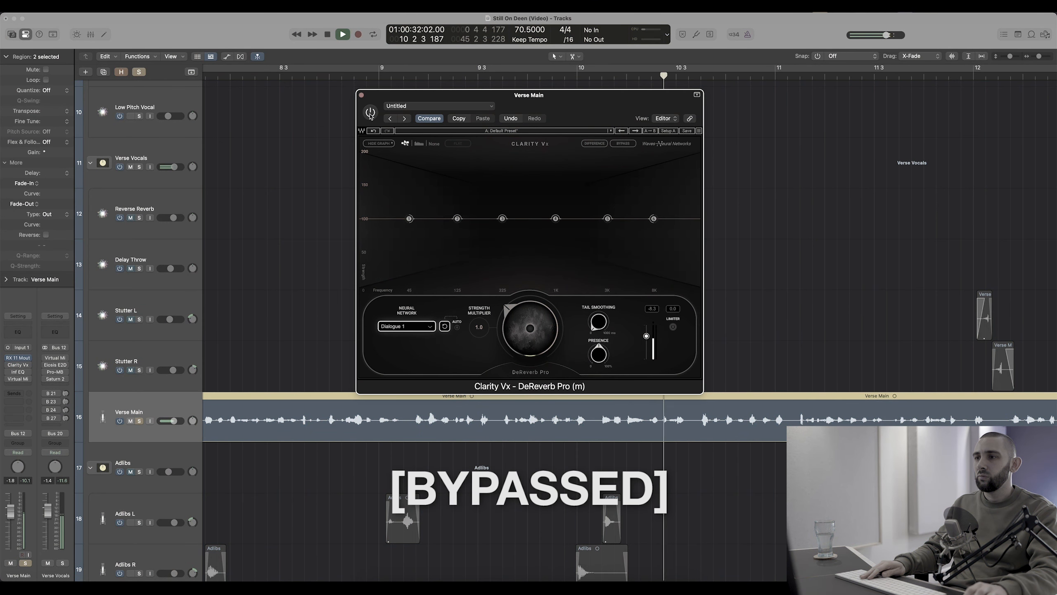
left_click(370, 113)
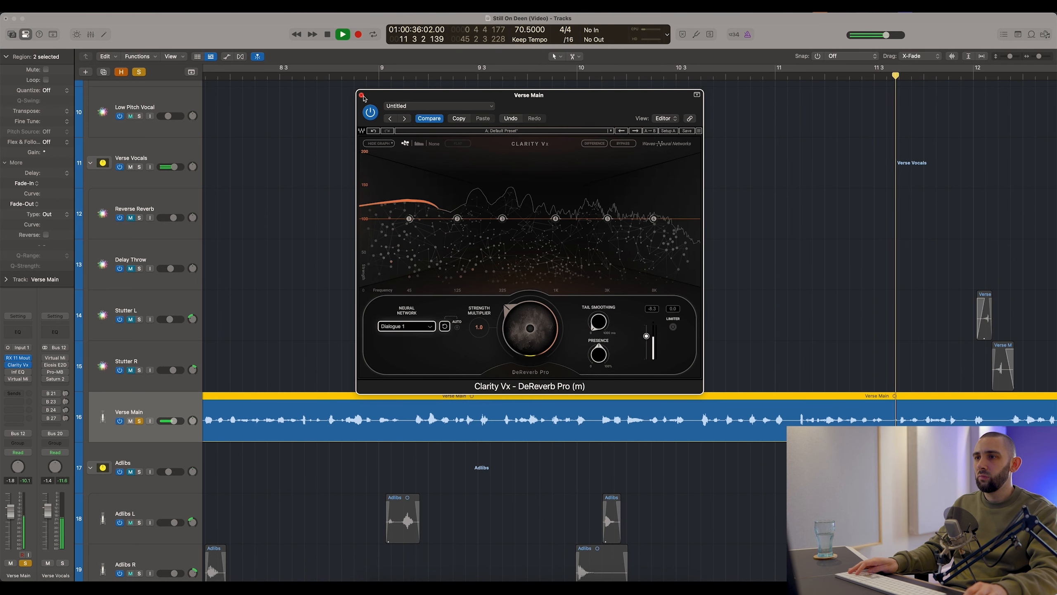
key("space")
left_click(362, 96)
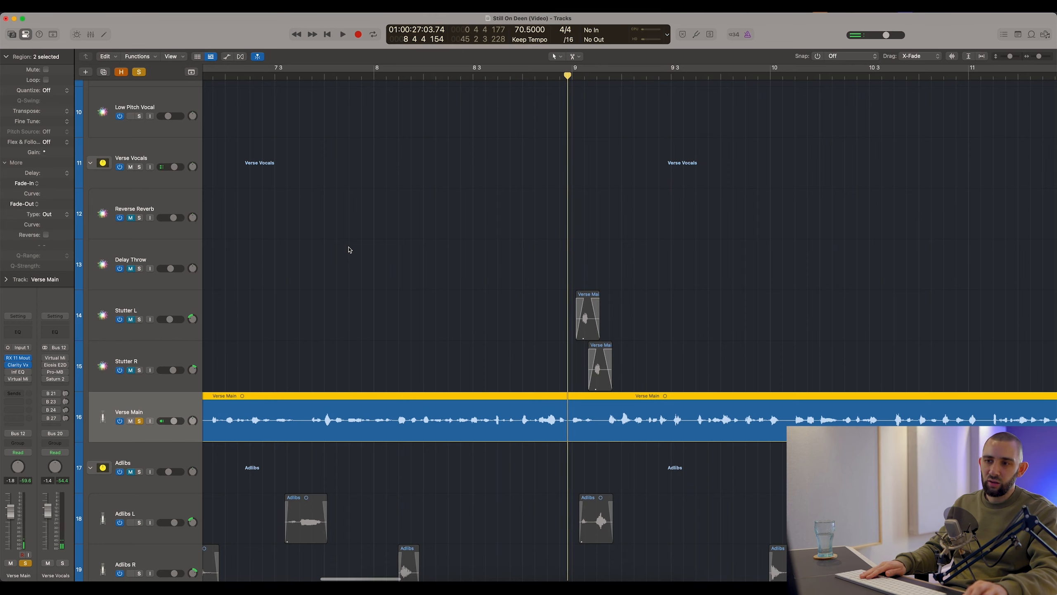
Step: Open the Infinity EQ 2 insert on Verse Main and inspect its low-mid cut and high-shelf bands
scroll(339, 251, "left", 5)
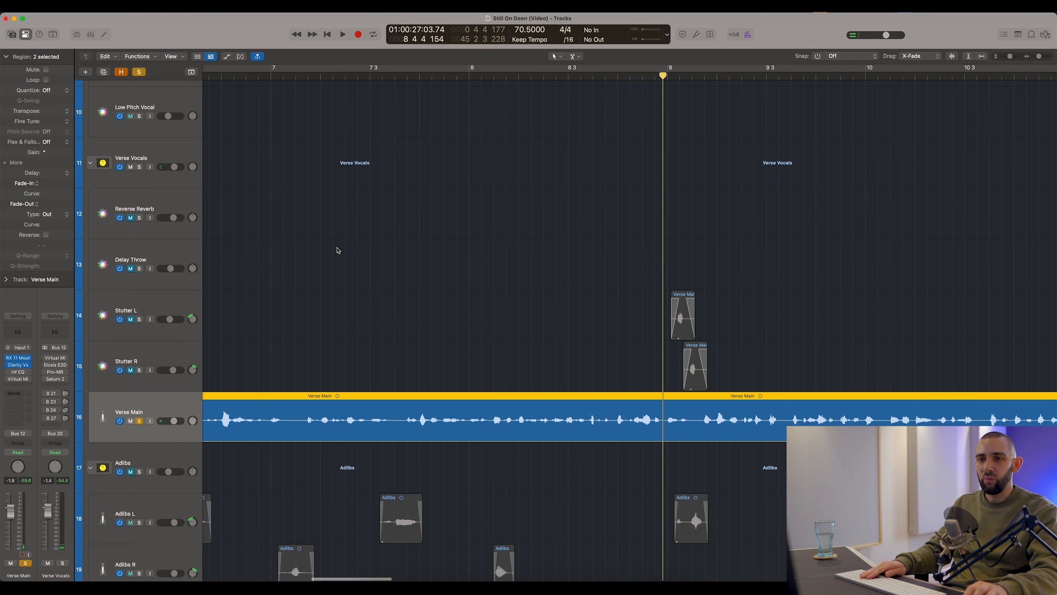
left_click(12, 372)
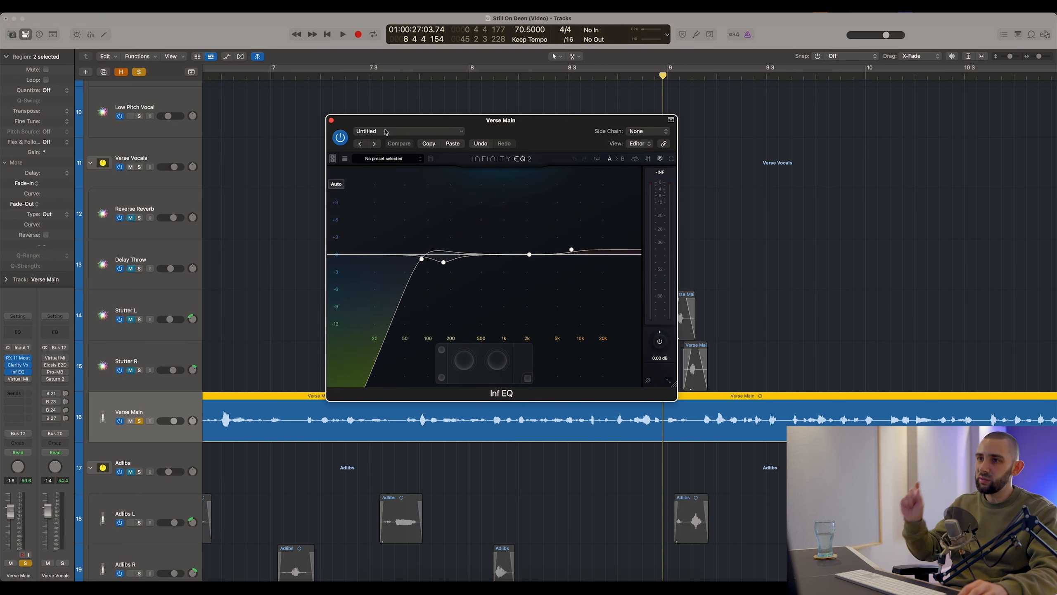
left_click_drag(389, 121, 375, 114)
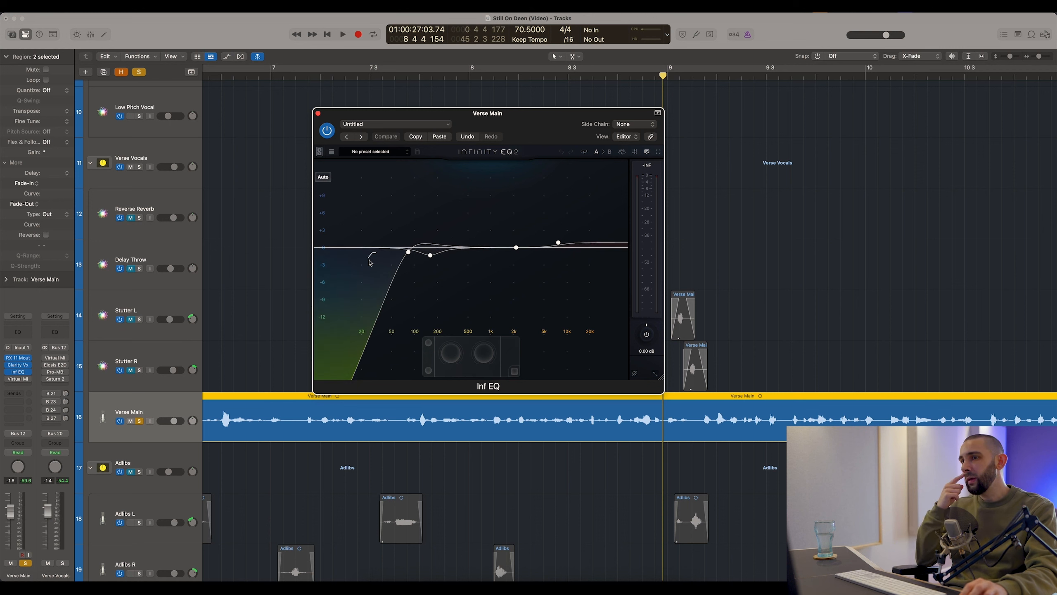
left_click(431, 255)
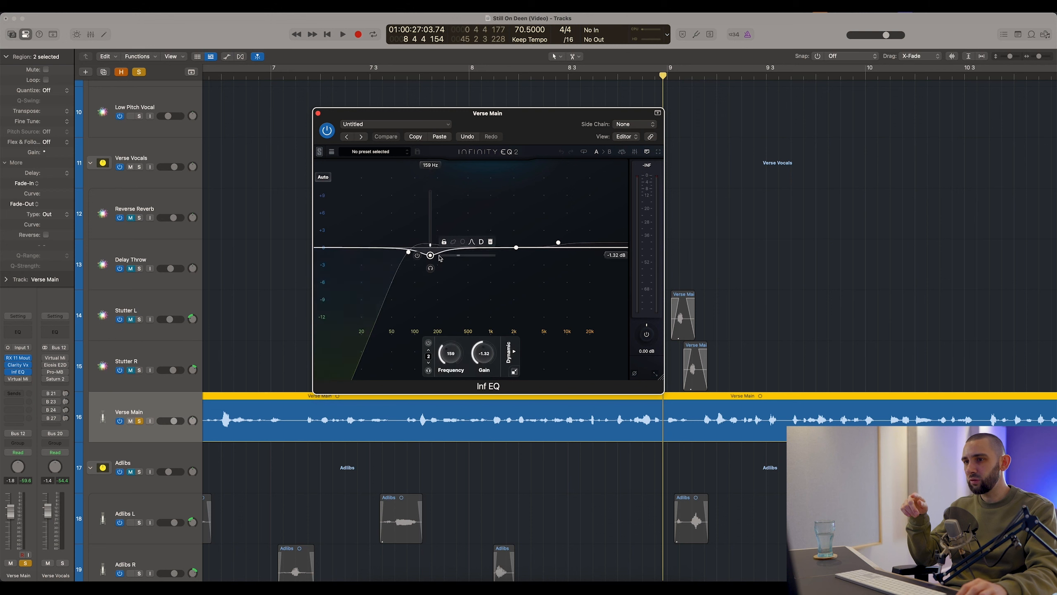
left_click(558, 243)
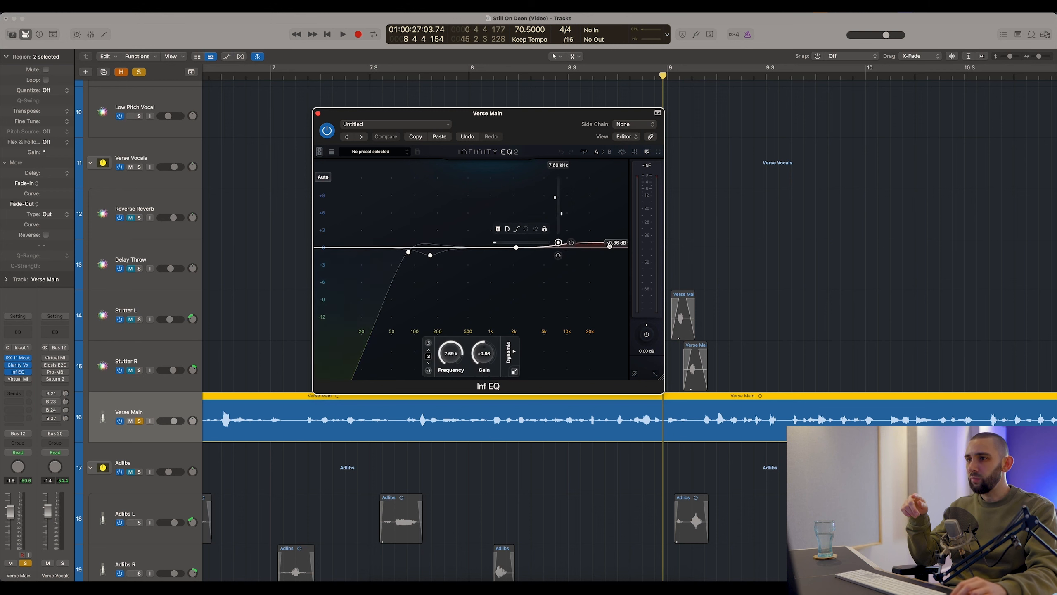
left_click(701, 251)
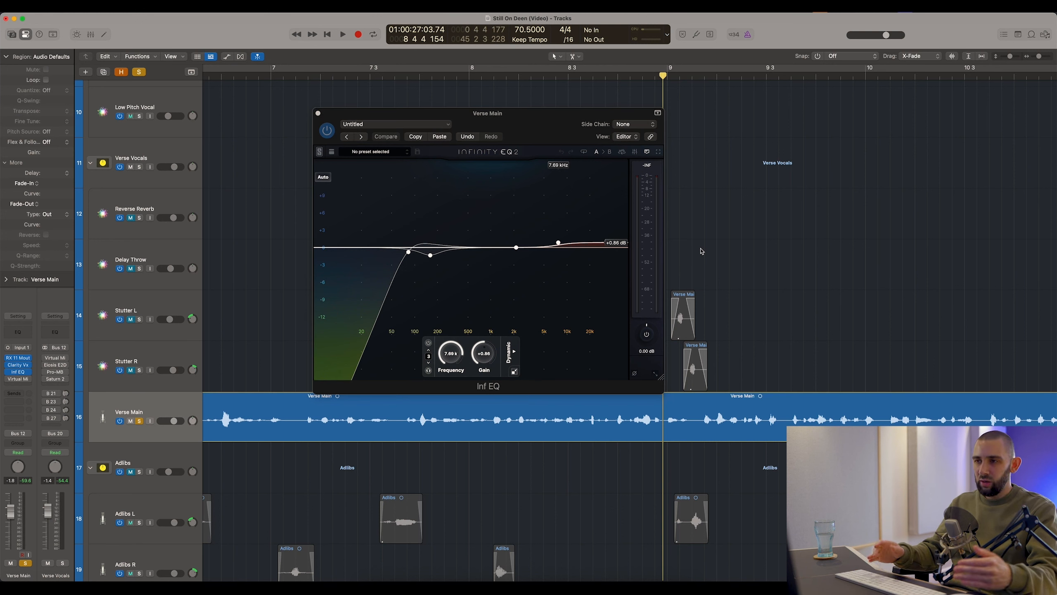
Step: Play the soloed verse while toggling Infinity EQ 2 between bypassed and active, ending with it active, stopped and closed
key("space")
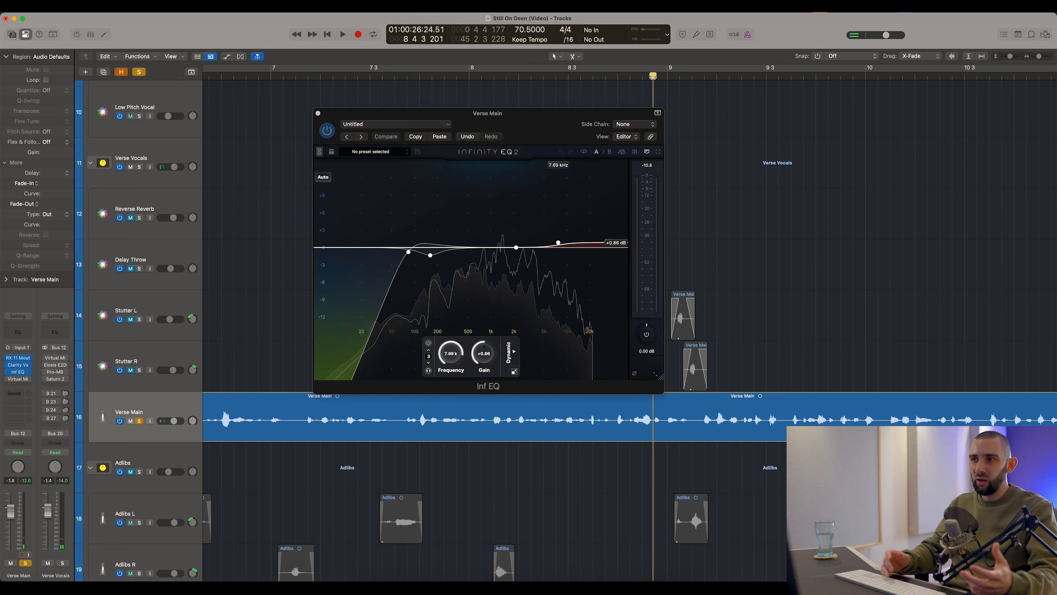
left_click_drag(559, 116, 550, 113)
key("space")
key("super+Left")
scroll(688, 149, "right", 4)
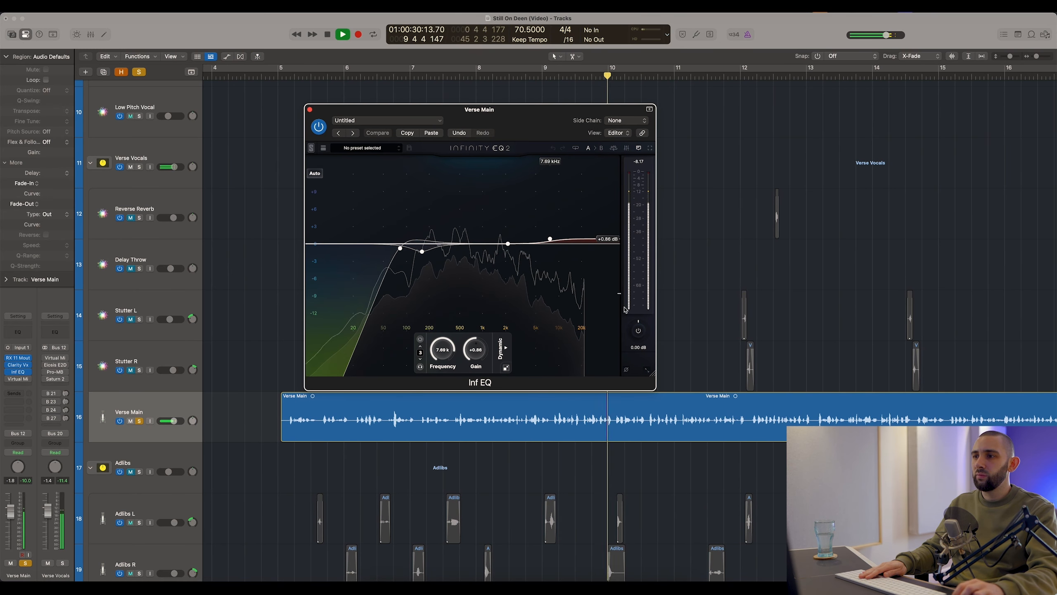
left_click(320, 127)
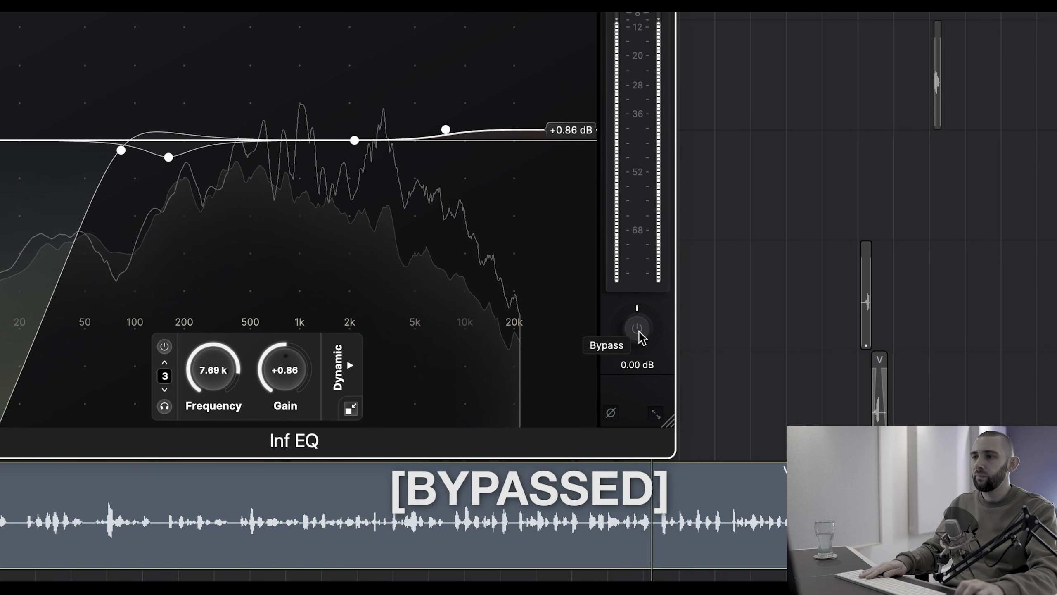
left_click(638, 331)
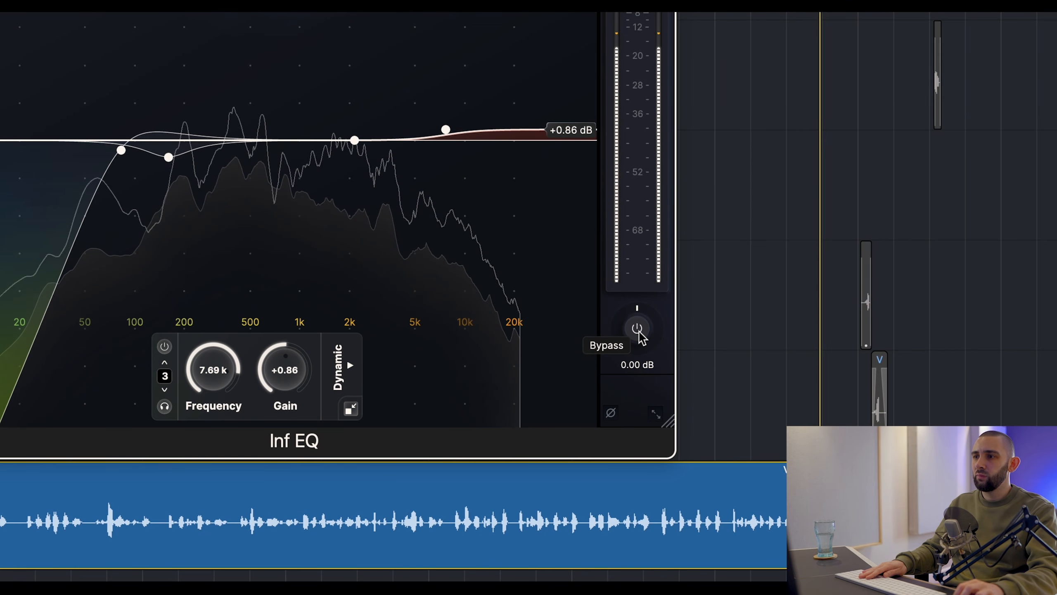
left_click(638, 331)
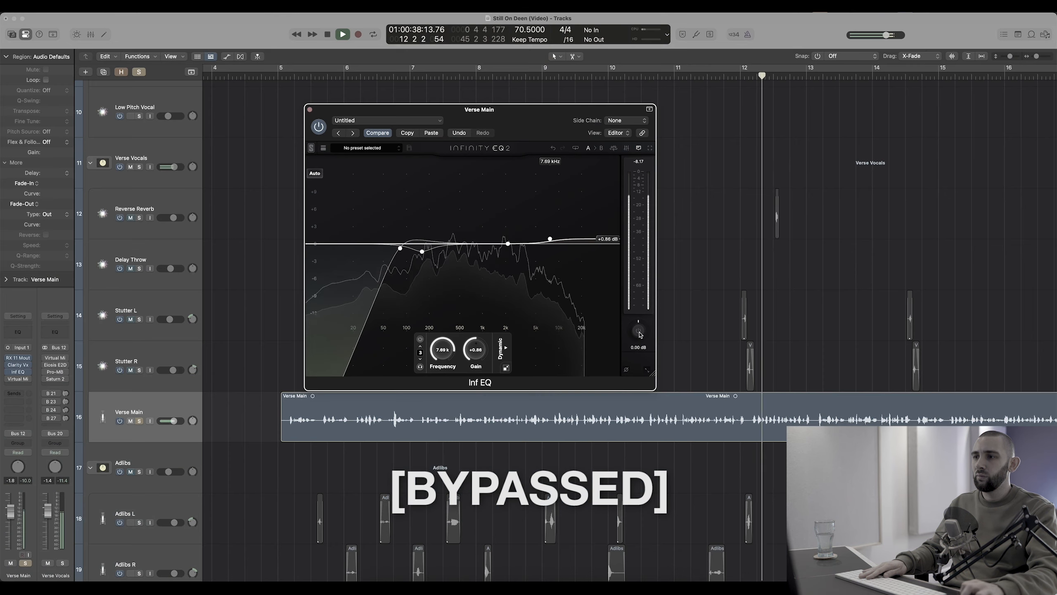
left_click(639, 331)
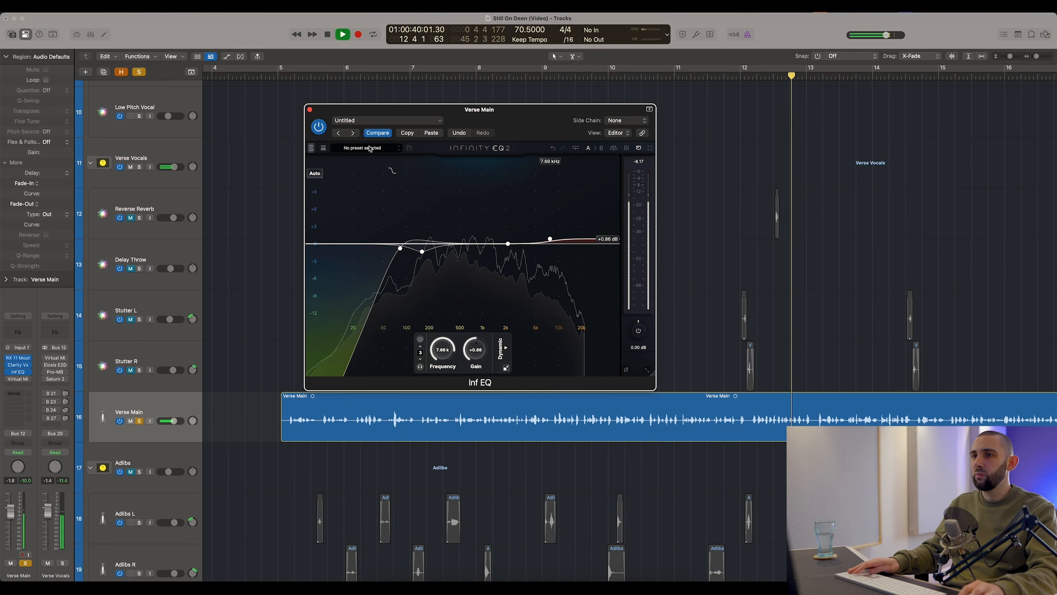
left_click(309, 109)
key("space")
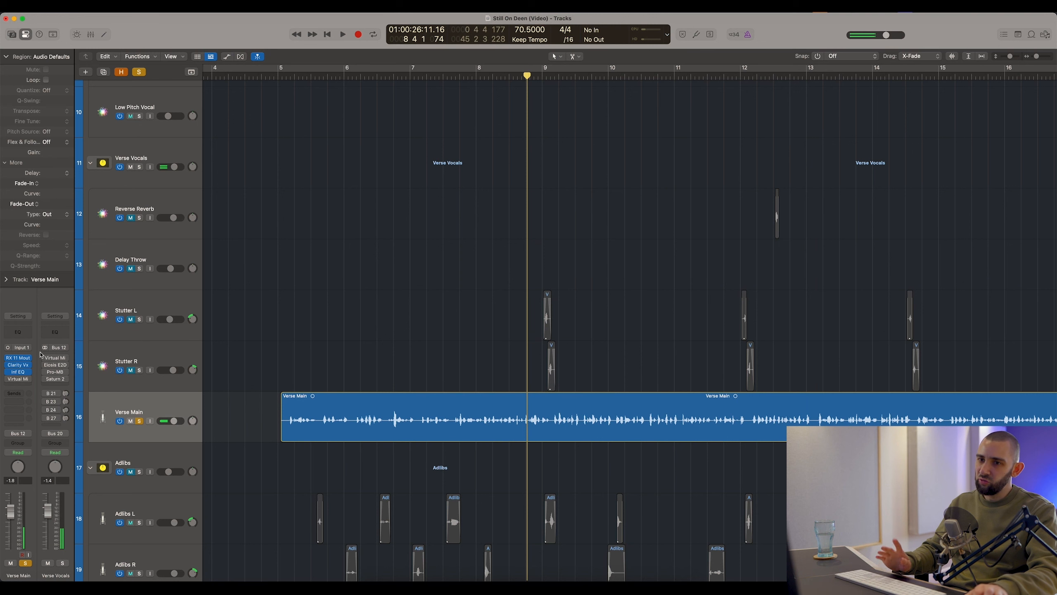
Step: Open Virtual Mix Rack on Verse Main and compare playback with its FG-DS 902 de-esser module off and on
left_click(17, 380)
left_click_drag(408, 123, 319, 138)
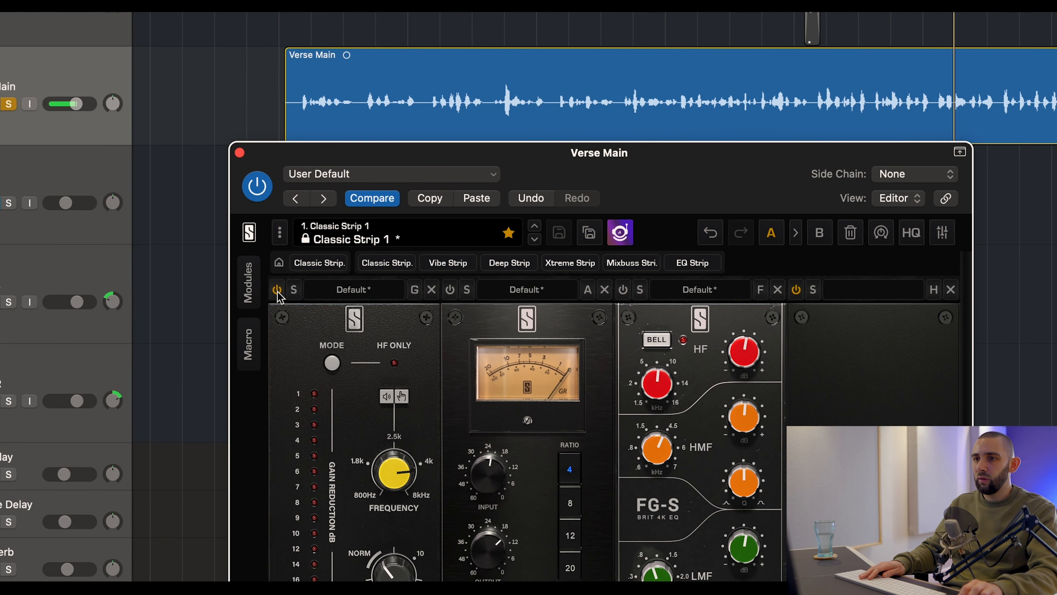
left_click(276, 290)
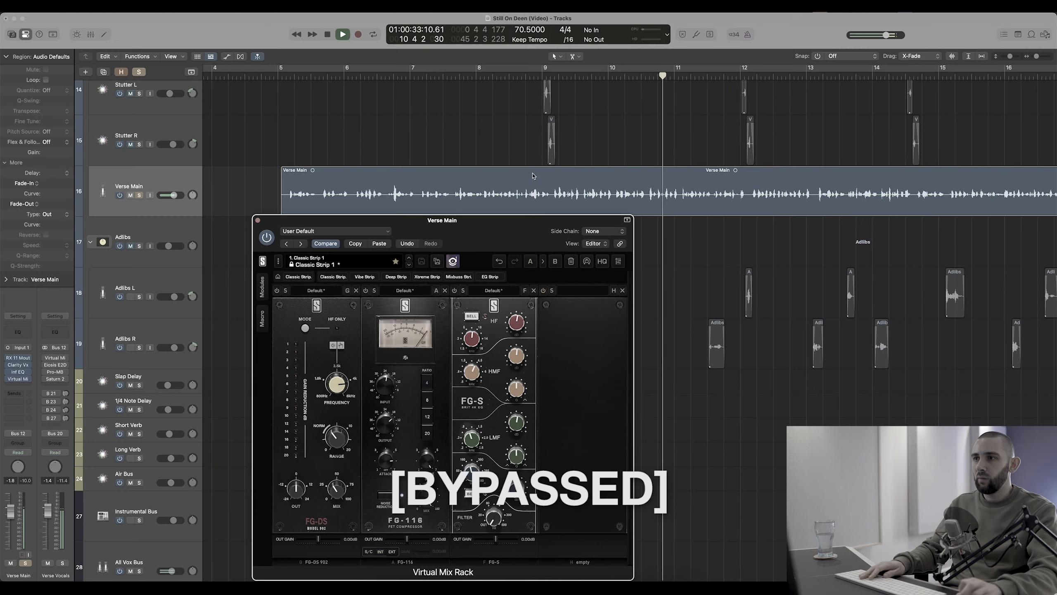
left_click(605, 73)
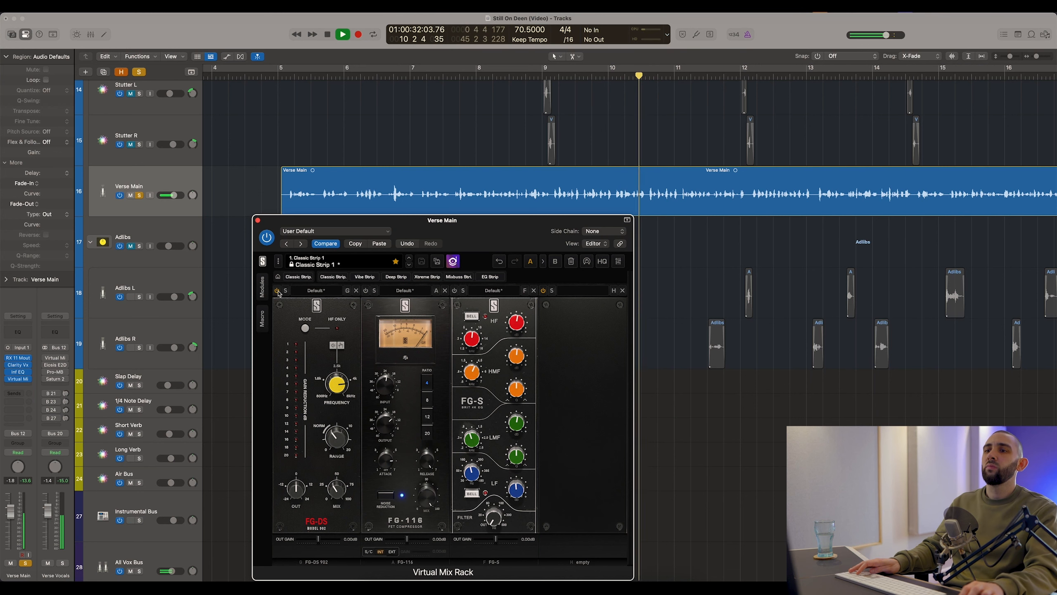
left_click_drag(319, 226, 307, 174)
key("space")
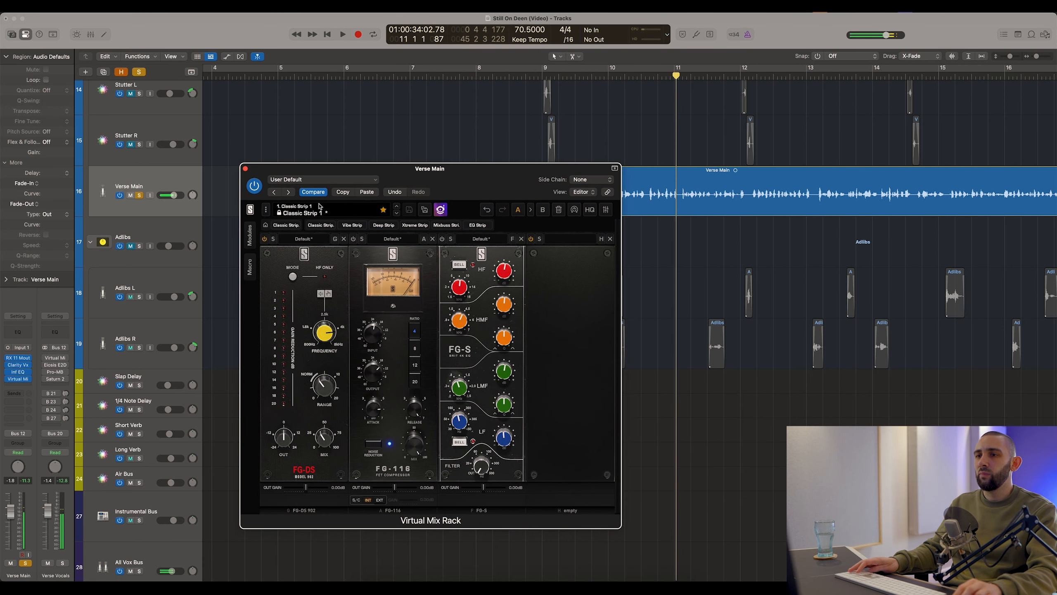
Step: Play the soloed verse from around bar 9 and compare it with the FG-116 compressor module bypassed and active, then stop
scroll(657, 162, "down", 4)
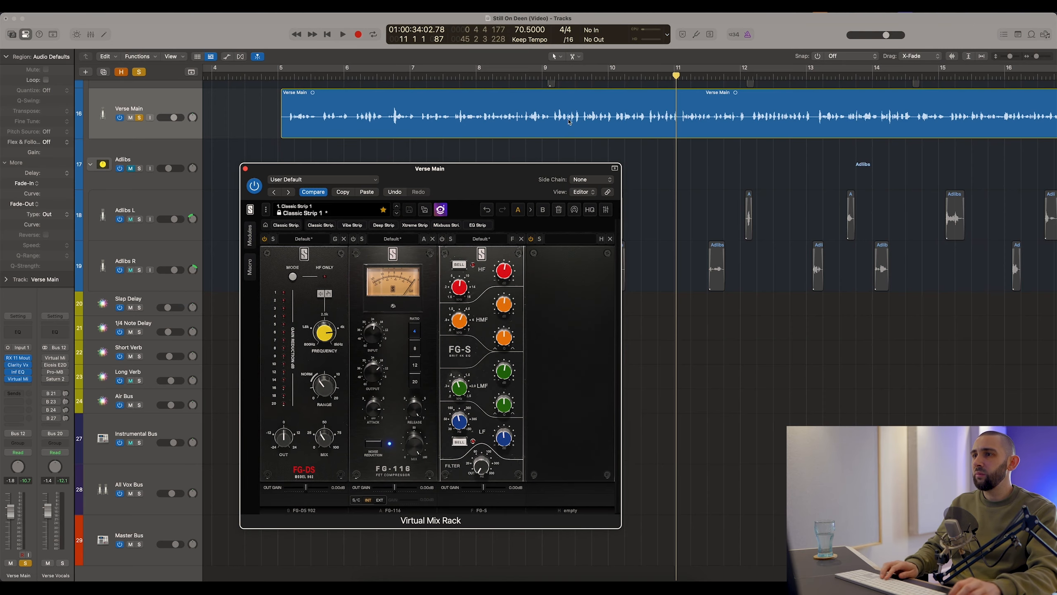
left_click(550, 77)
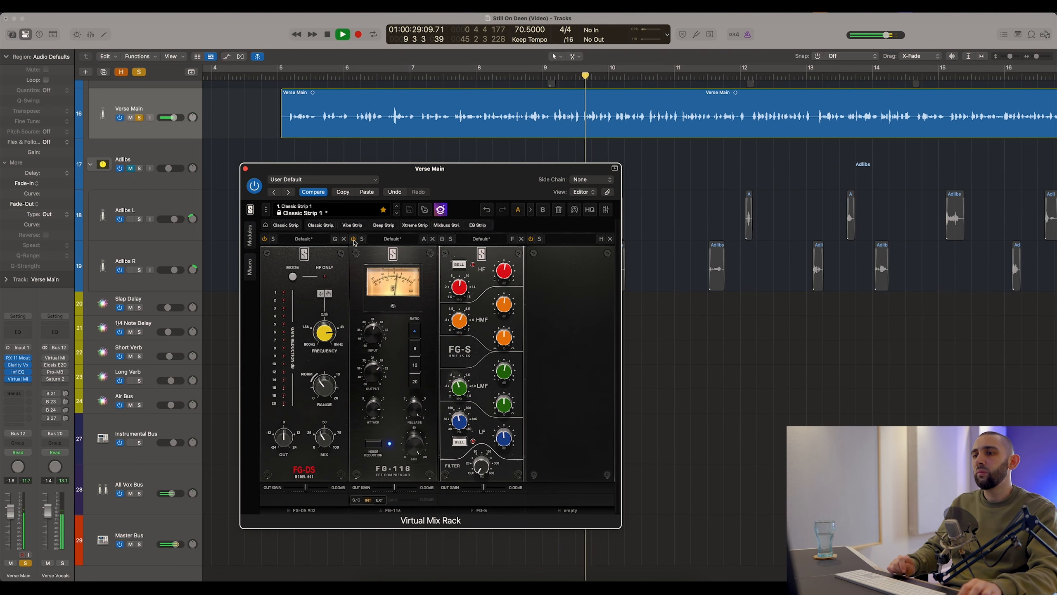
left_click(353, 241)
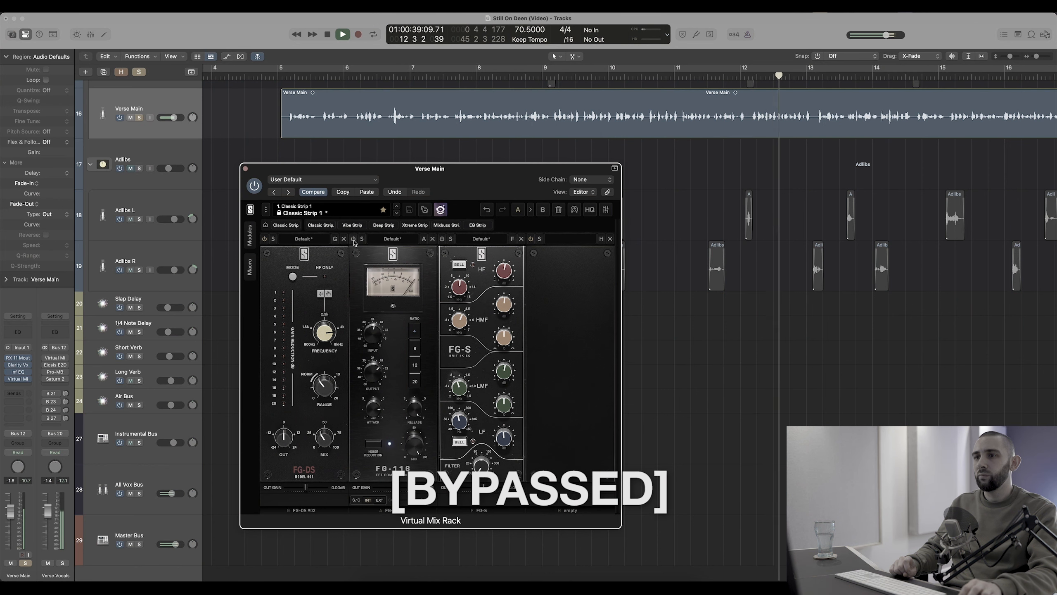
left_click(354, 241)
key("space")
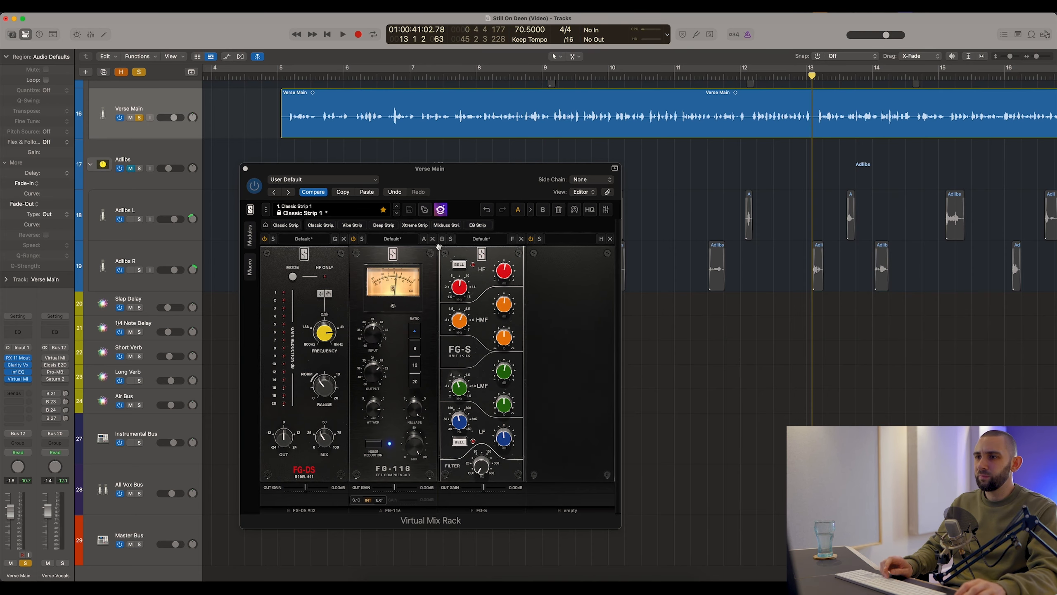
Step: Rewind and play the soloed verse with the FG-S EQ module bypassed and active, ending with it active, stopped and the rack closed
left_click(441, 242)
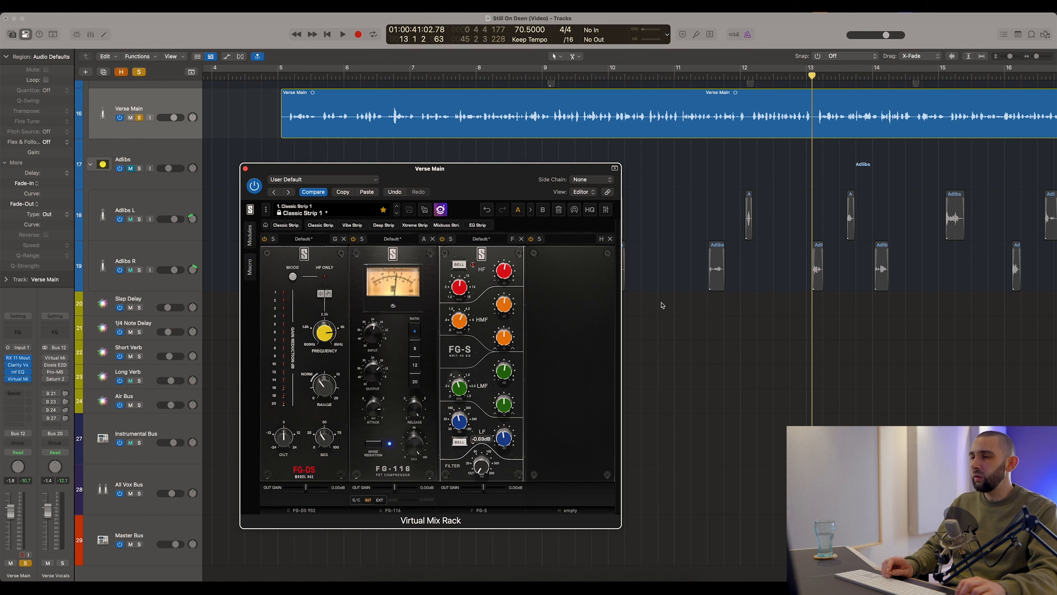
left_click(681, 103)
key("comma")
key("comma")
key("comma")
key("comma")
key("comma")
key("space")
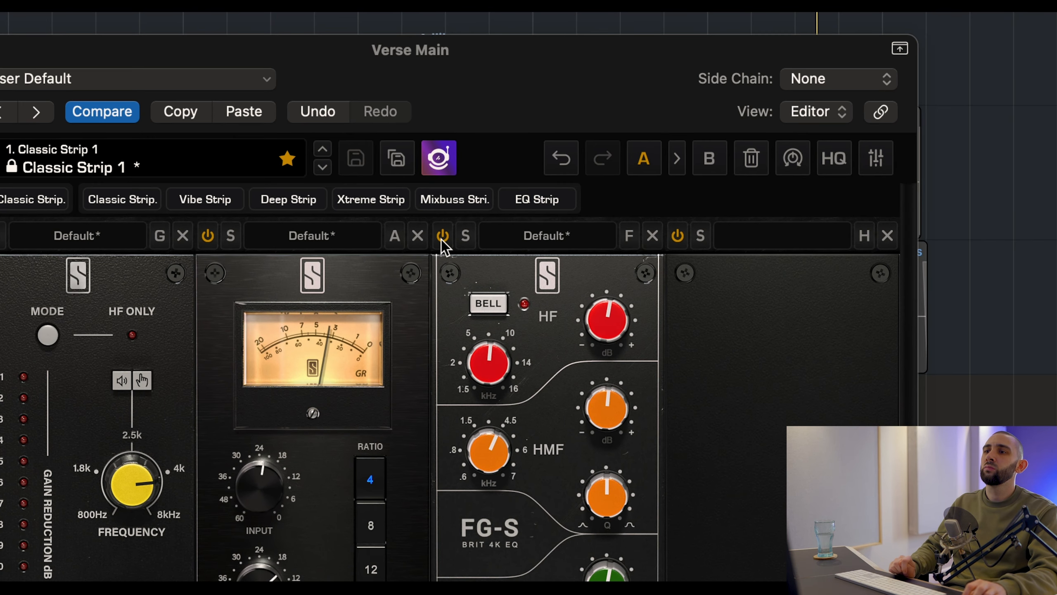
left_click(442, 237)
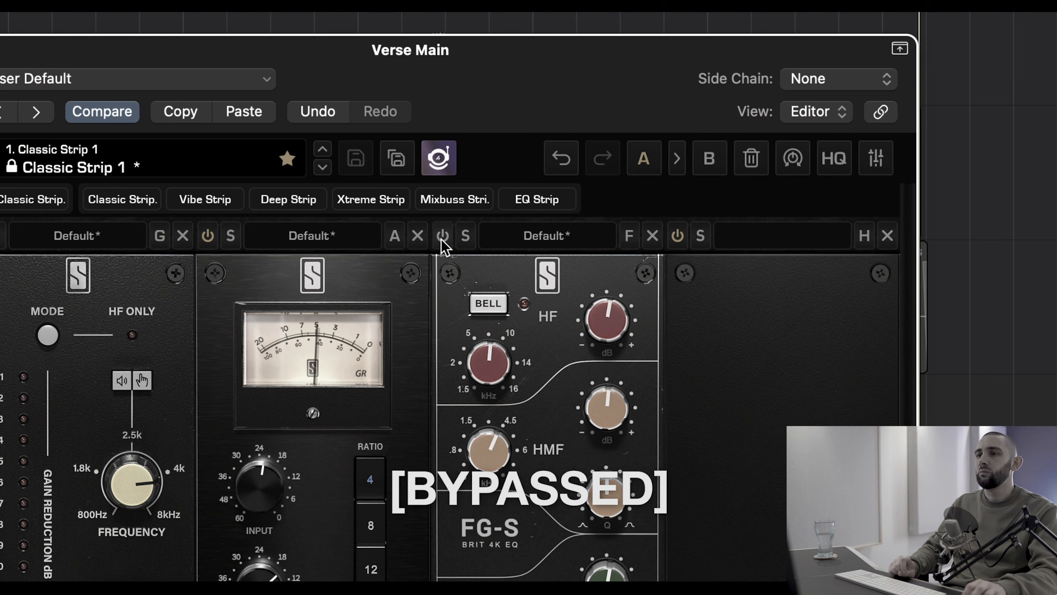
left_click(441, 238)
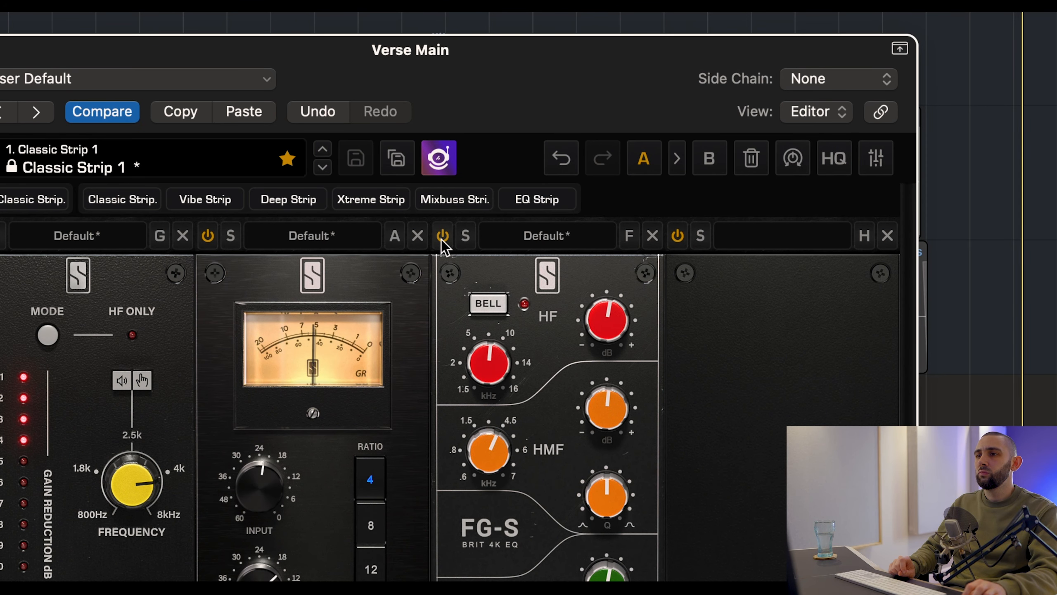
left_click(443, 238)
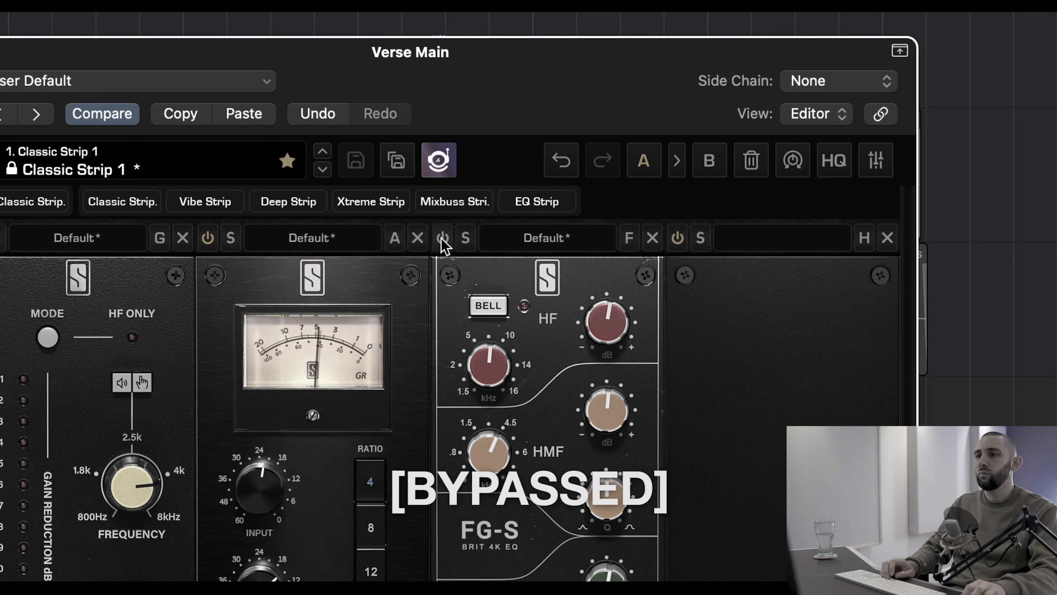
left_click(441, 238)
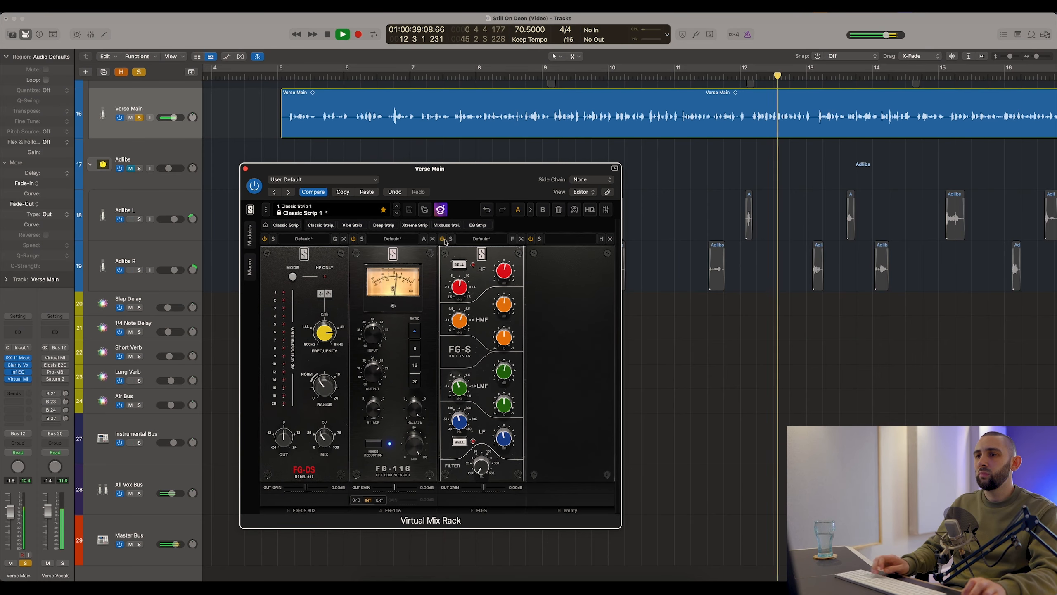
key("space")
left_click(245, 168)
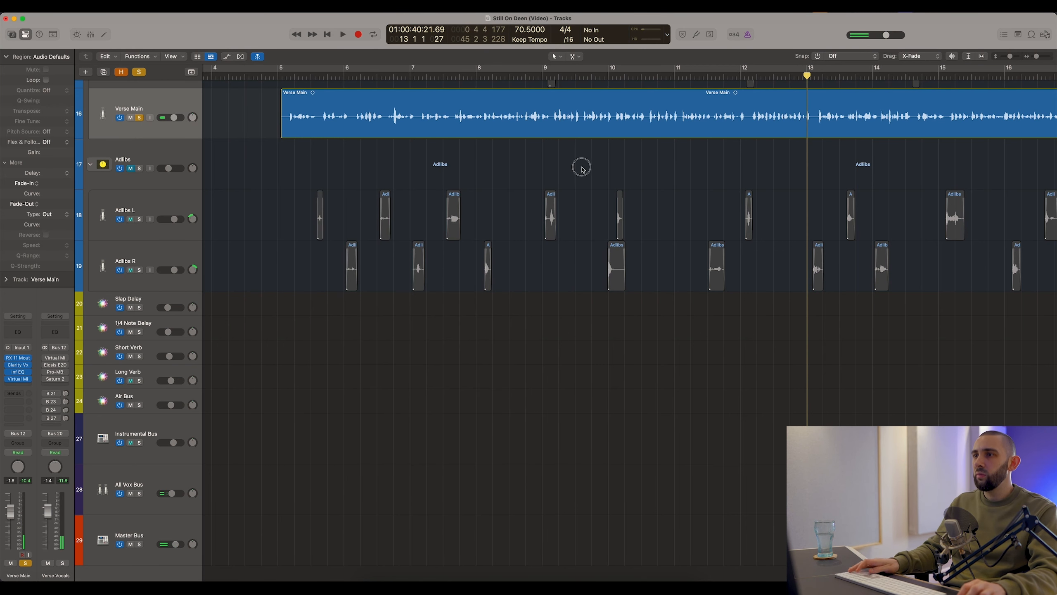
Step: Return the playhead to bar 9 and inspect how Verse Main feeds the Verse Vocals track stack, ending with Verse Main selected
left_click(550, 80)
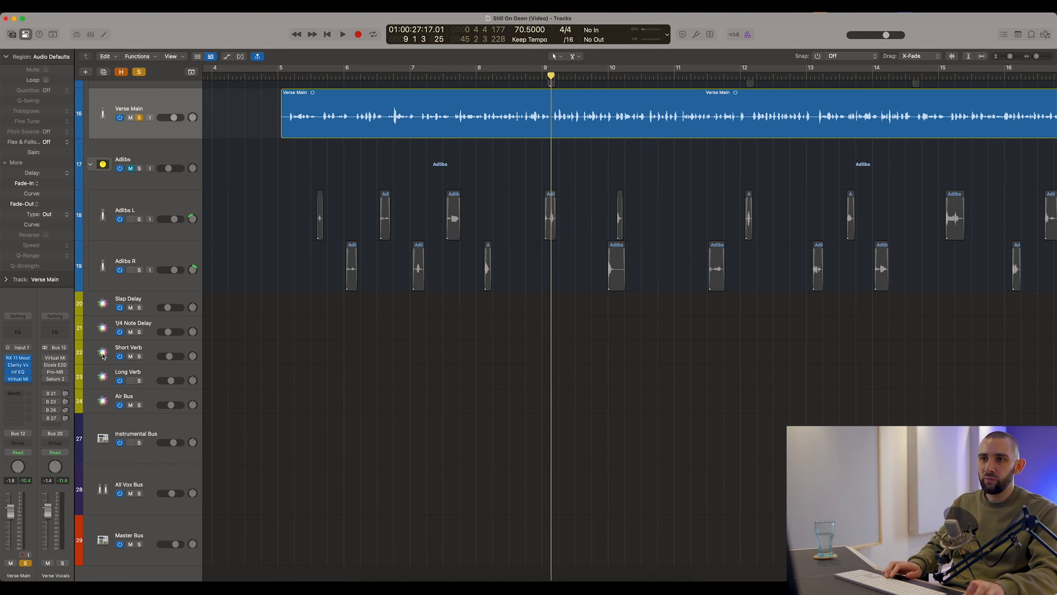
scroll(230, 59, "up", 8)
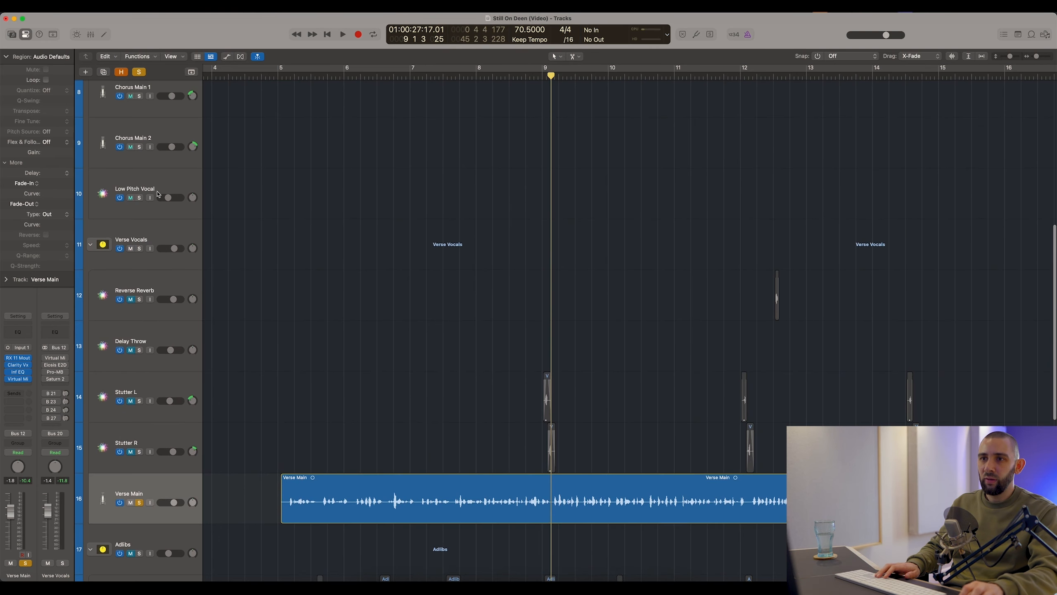
left_click(229, 59)
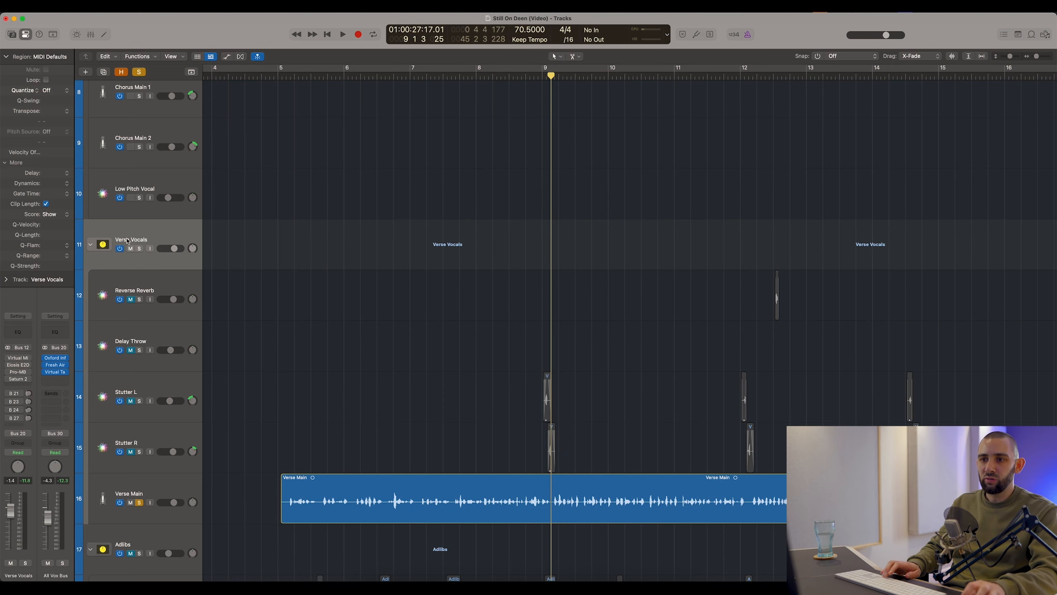
left_click(141, 490)
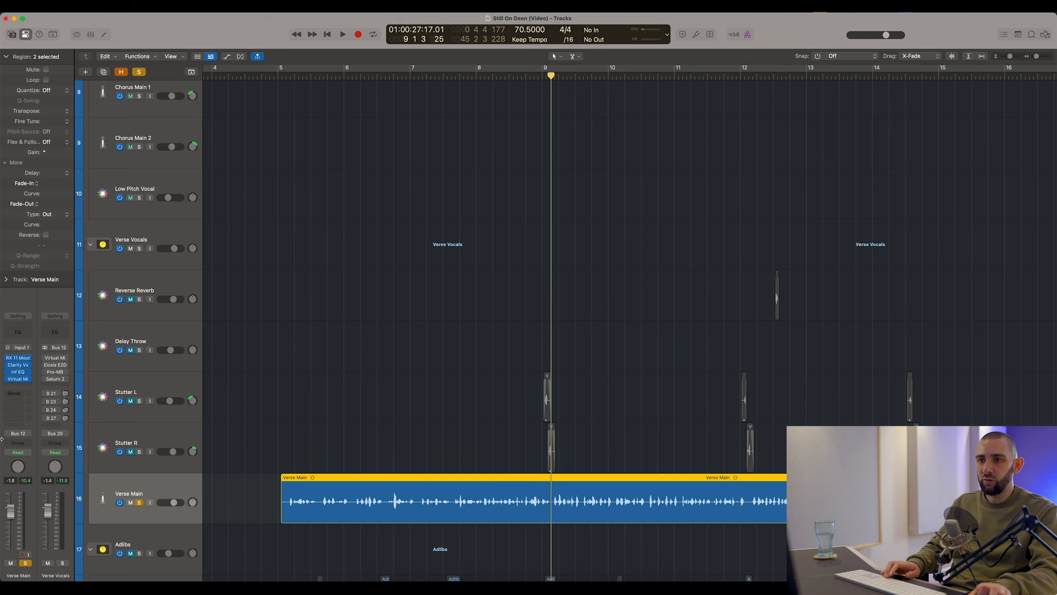
key("Up")
key("Up")
key("Up")
key("Up")
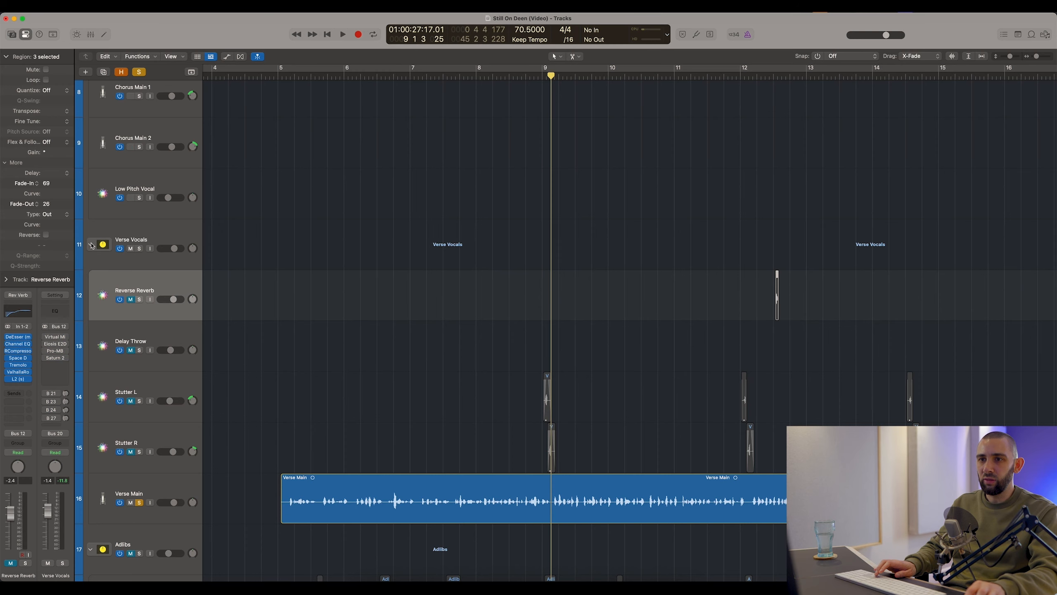
left_click(92, 245)
left_click(92, 245)
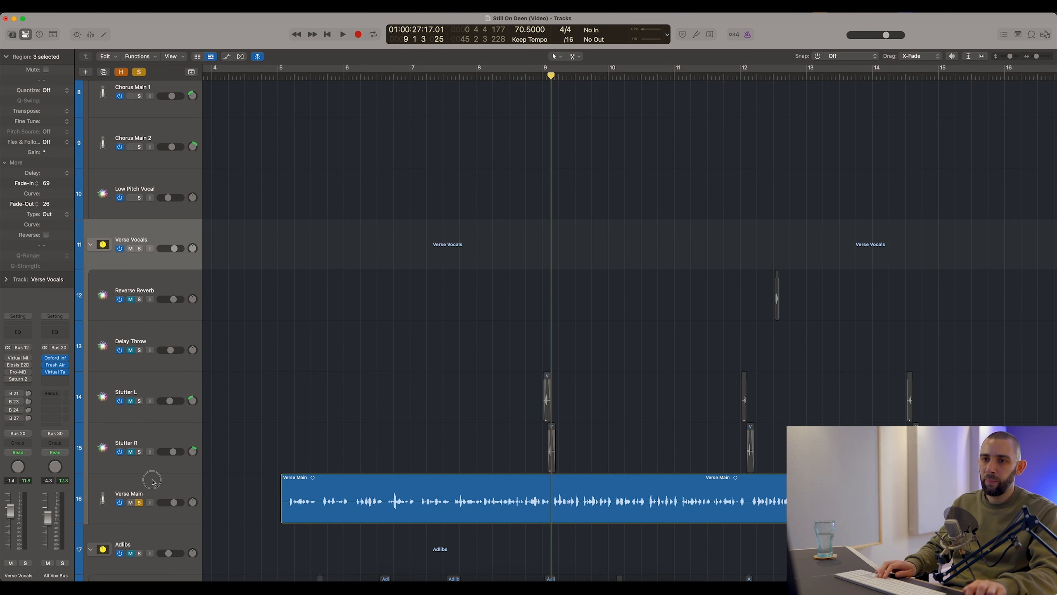
left_click(154, 482)
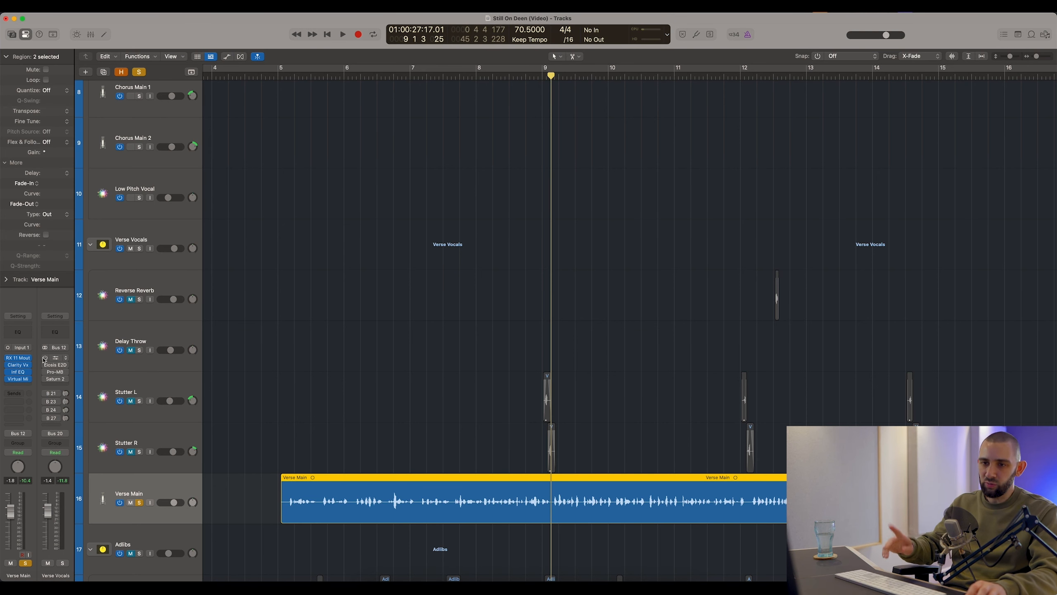
Step: Open the Virtual Mix Rack insert on the Verse Vocals bus and view its Revival, FG-2A and Trimmer modules
left_click(52, 360)
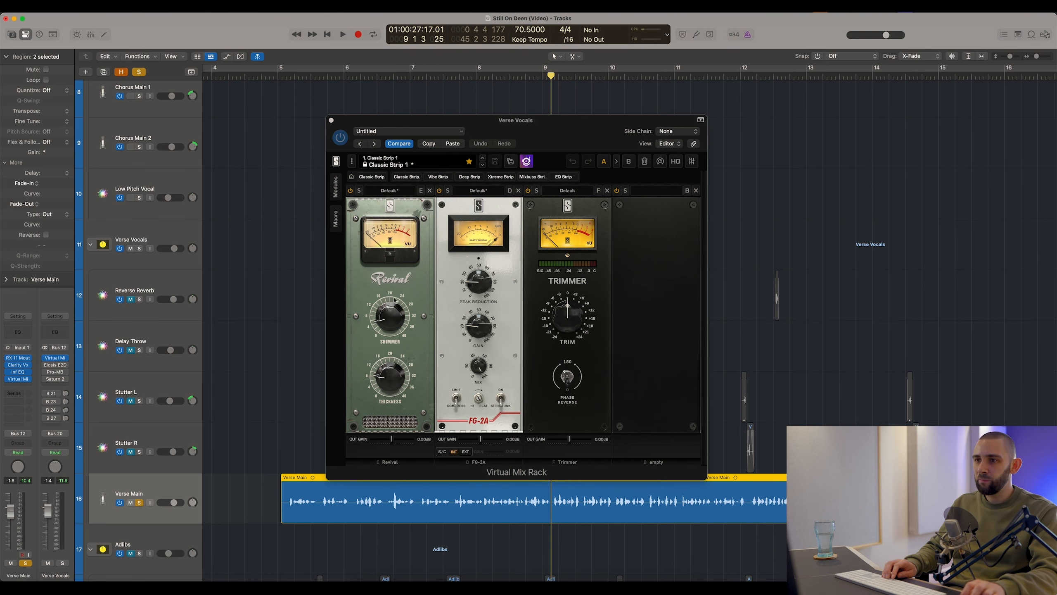
left_click_drag(391, 119, 375, 103)
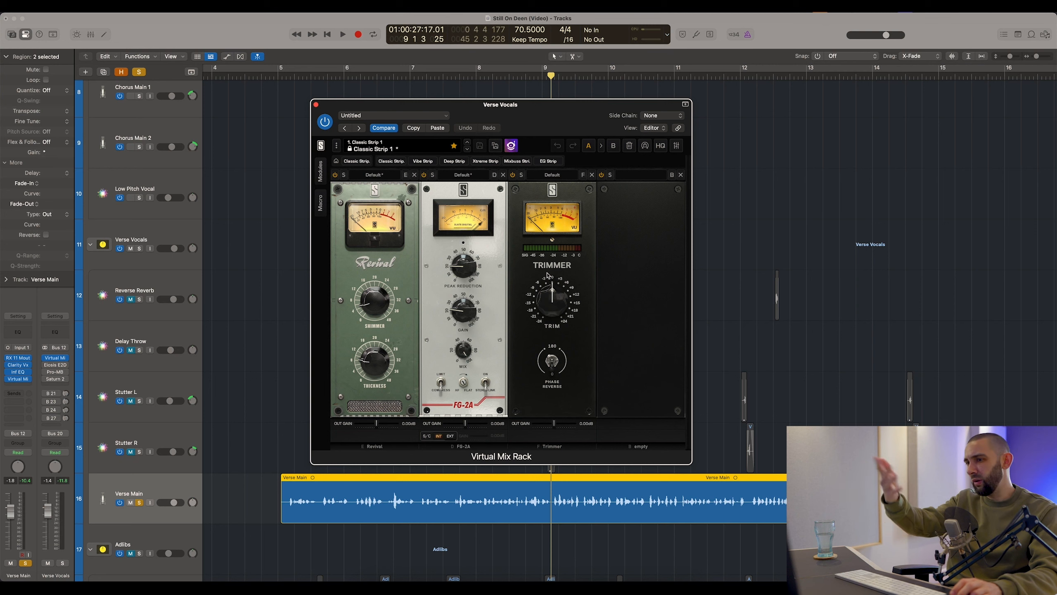
left_click(789, 157)
scroll(795, 162, "down", 2)
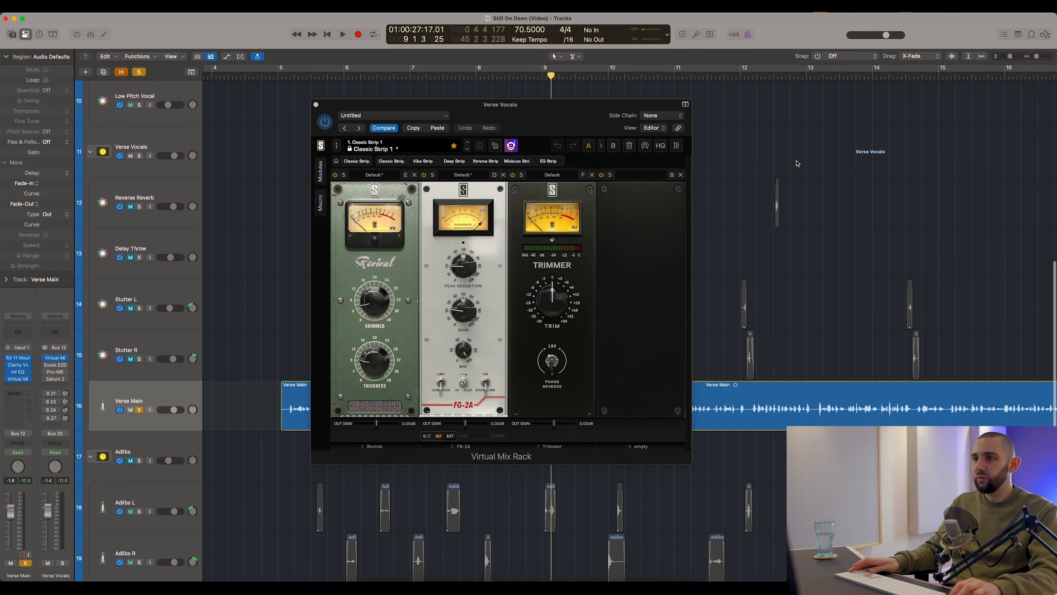
scroll(796, 163, "up", 2)
Step: Bypass the FG-2A module and compare the soloed verse with Revival bypassed and active, leaving Revival active
left_click(424, 179)
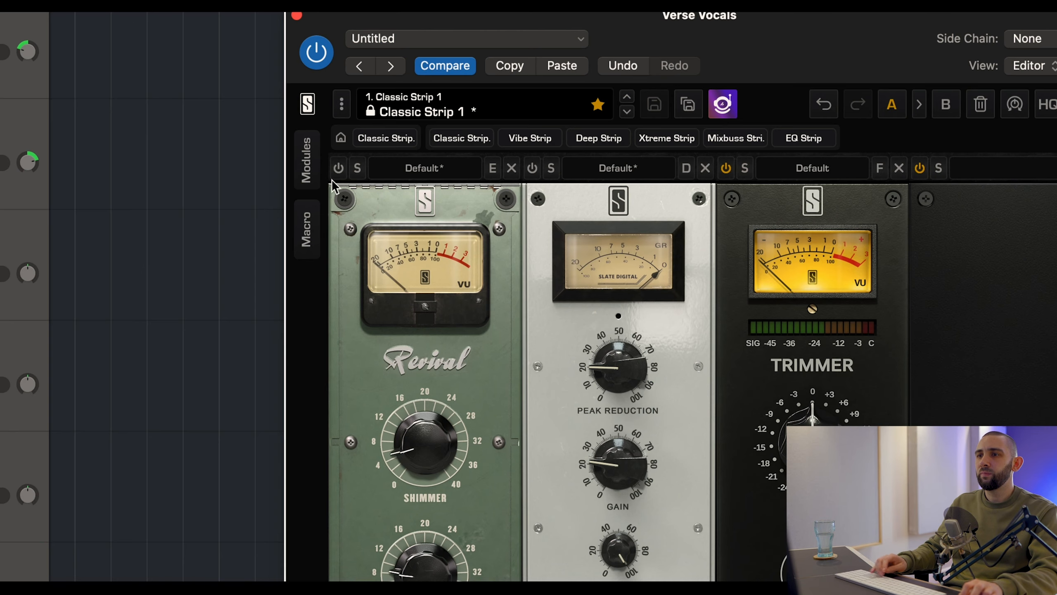
left_click(335, 175)
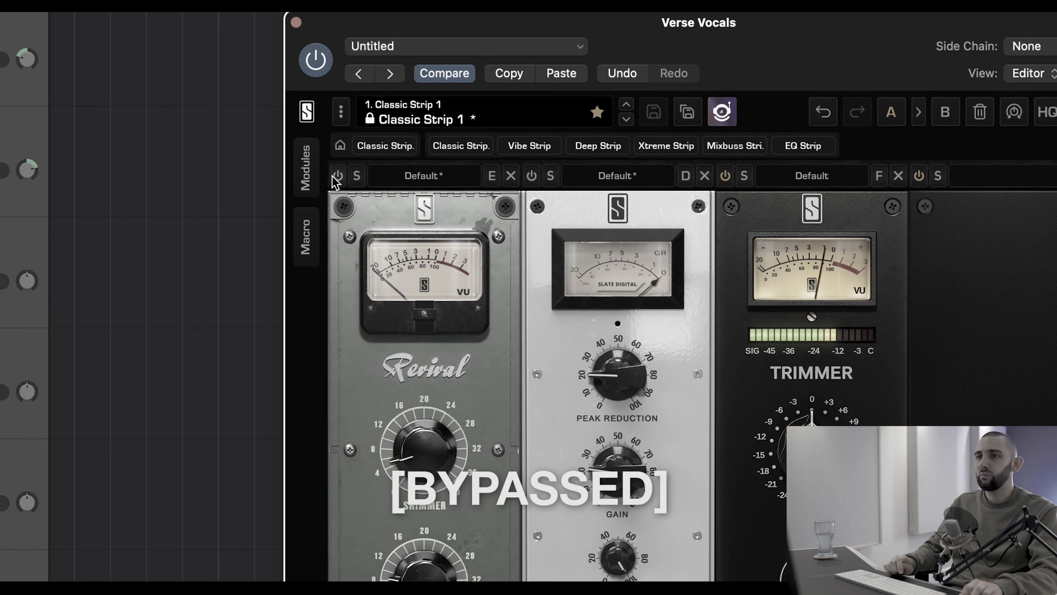
left_click(338, 169)
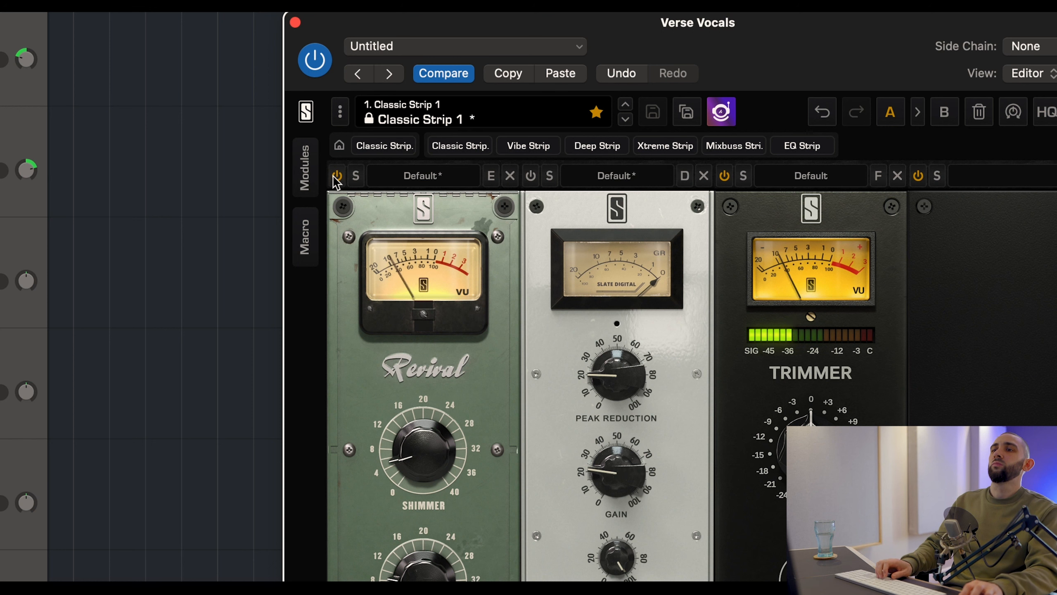
left_click(337, 176)
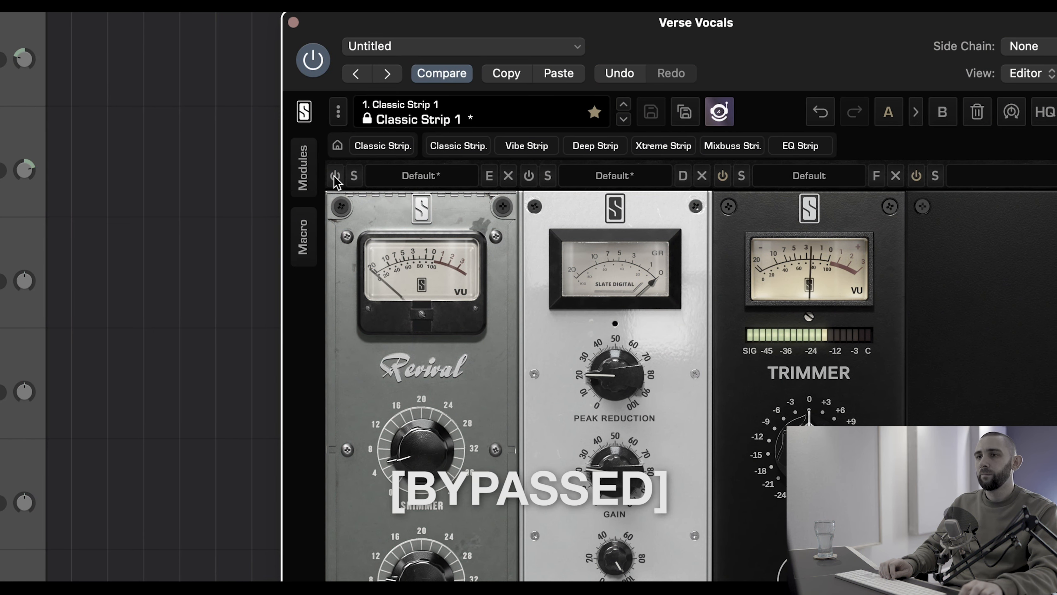
left_click(335, 175)
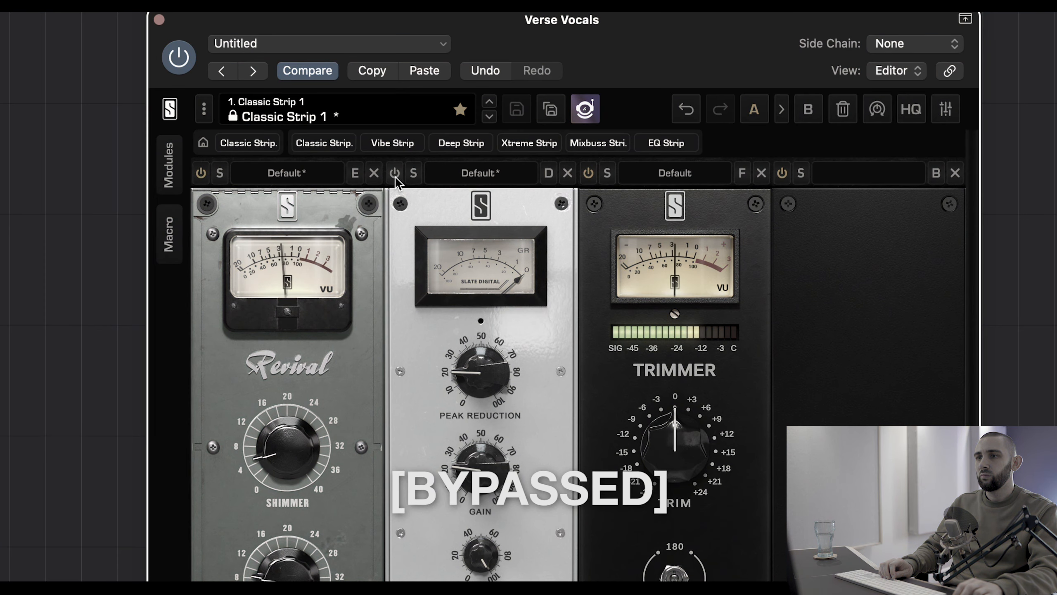
Step: Compare the soloed verse with the FG-2A compressor module active and bypassed, leaving it active
left_click(528, 175)
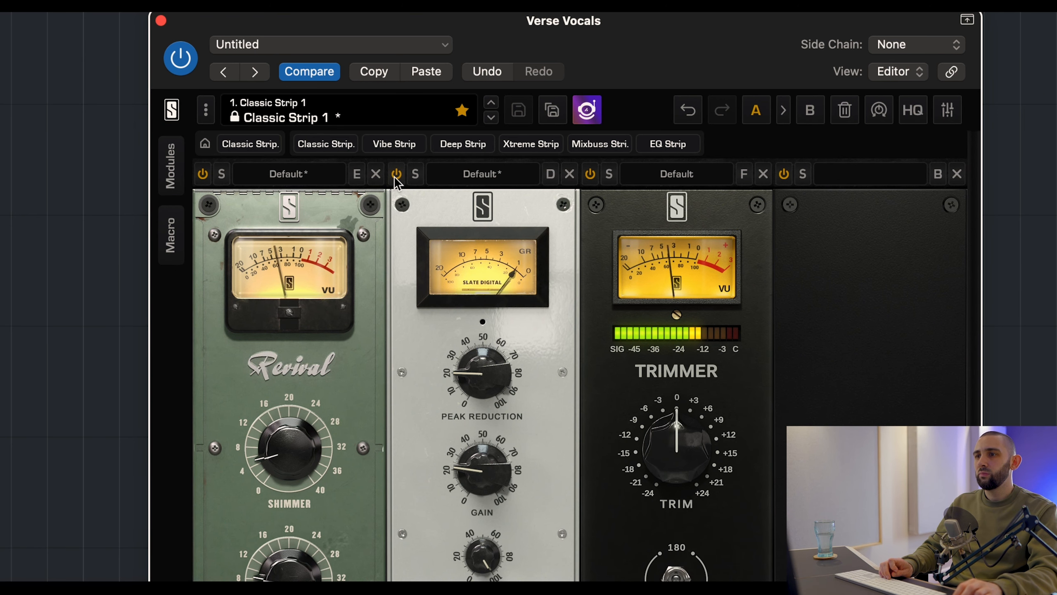
left_click(395, 175)
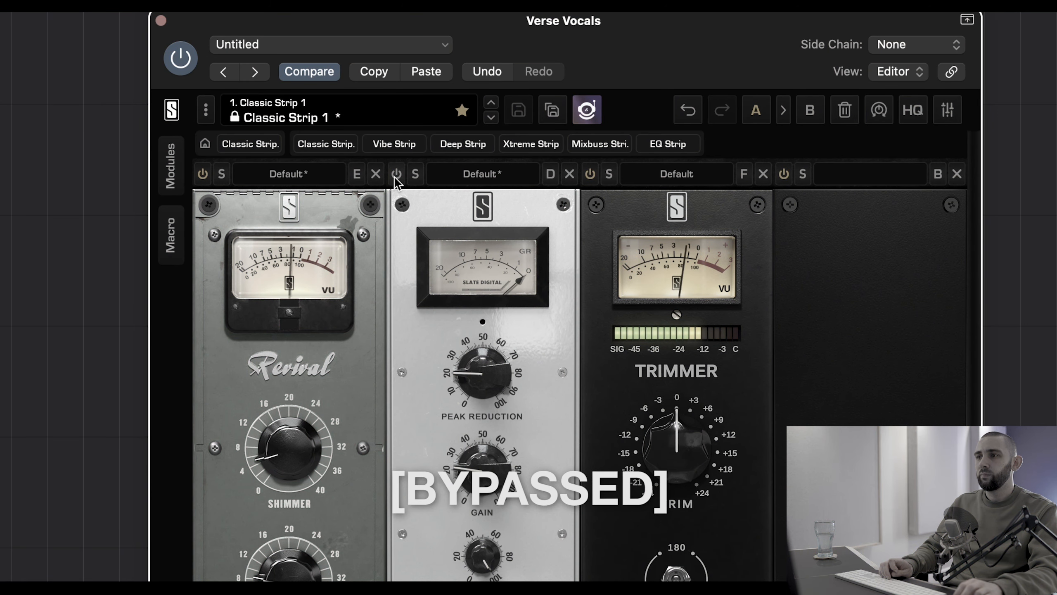
left_click(395, 177)
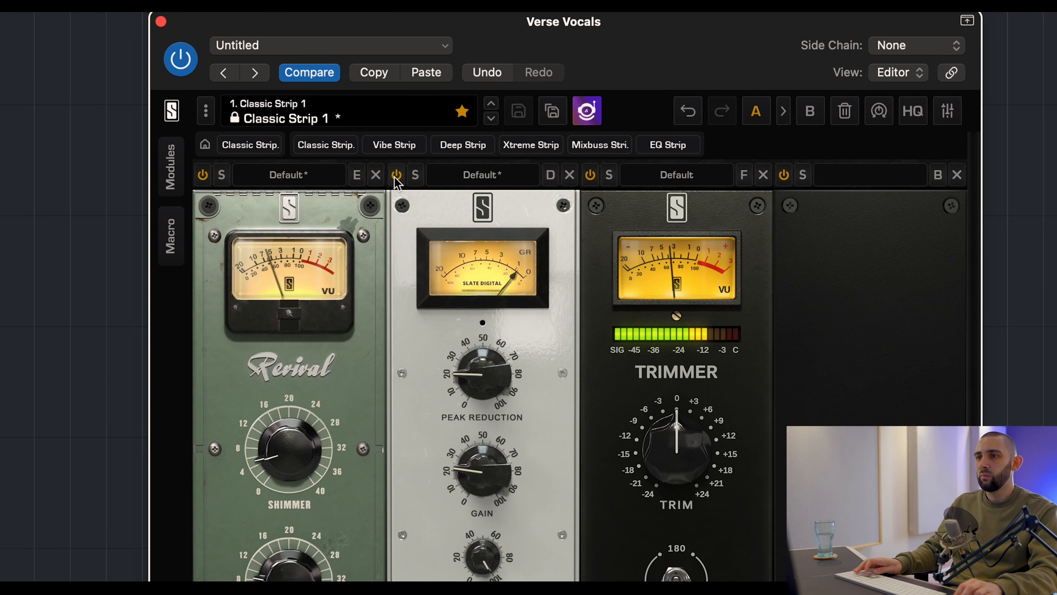
left_click(396, 175)
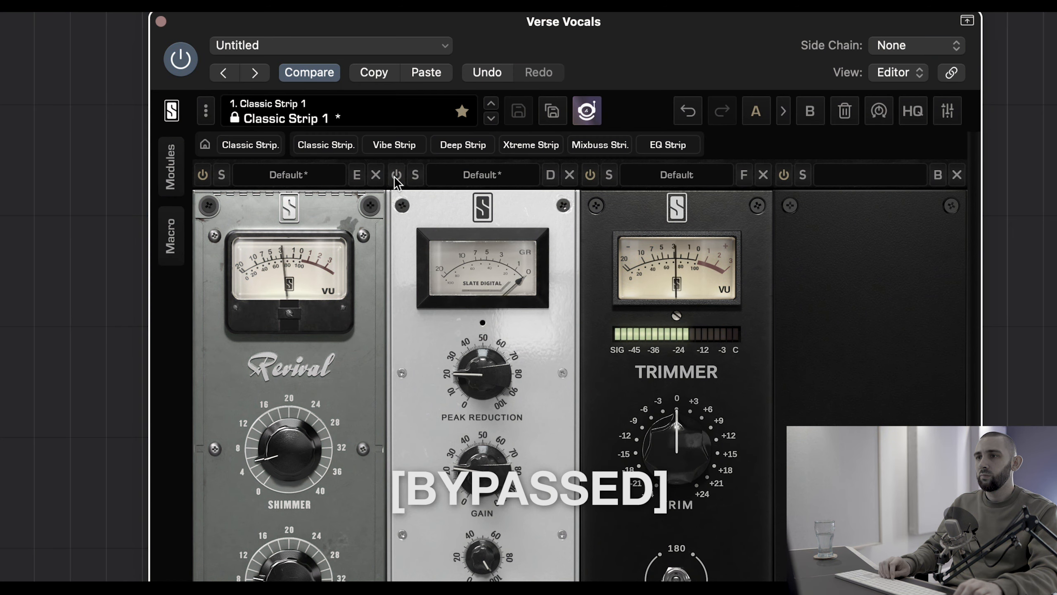
left_click(396, 175)
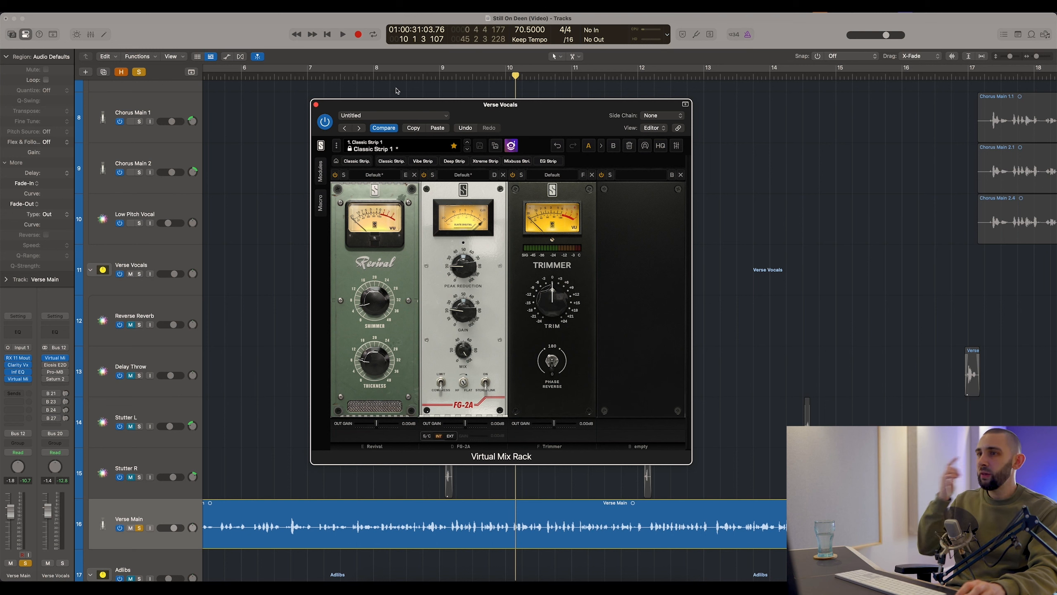
Step: Unsolo Verse Main and play the full mix from around bar 8, comparing the FG-2A module bypassed and active
left_click(140, 527)
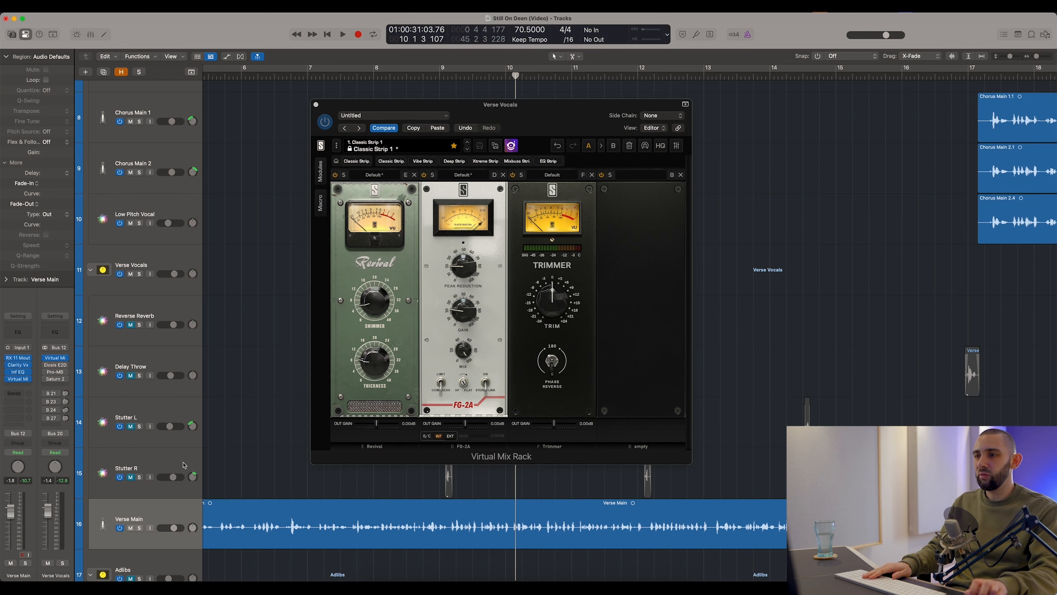
left_click_drag(473, 74, 380, 78)
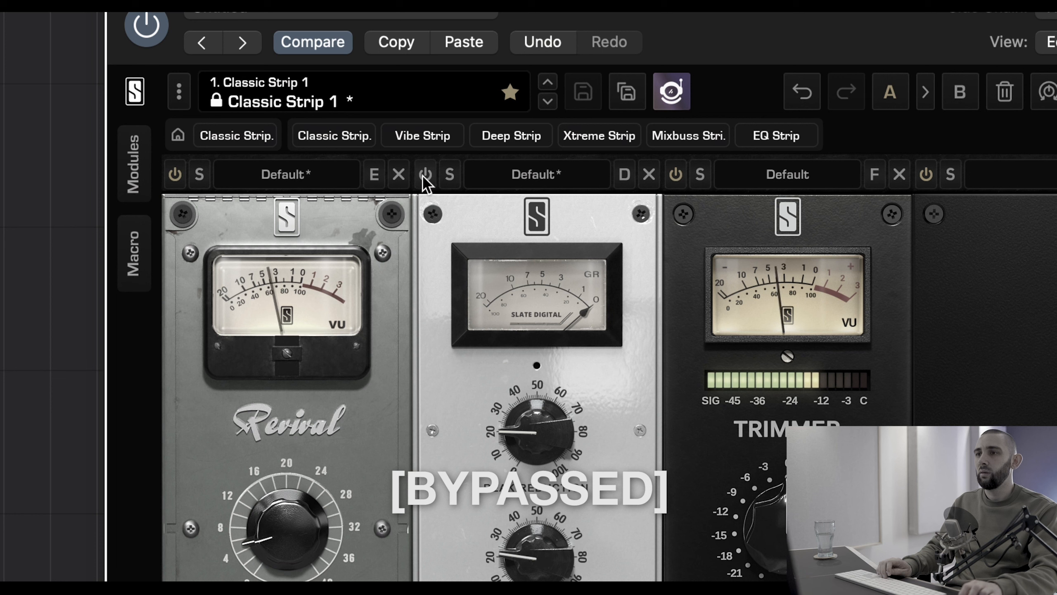
left_click(423, 176)
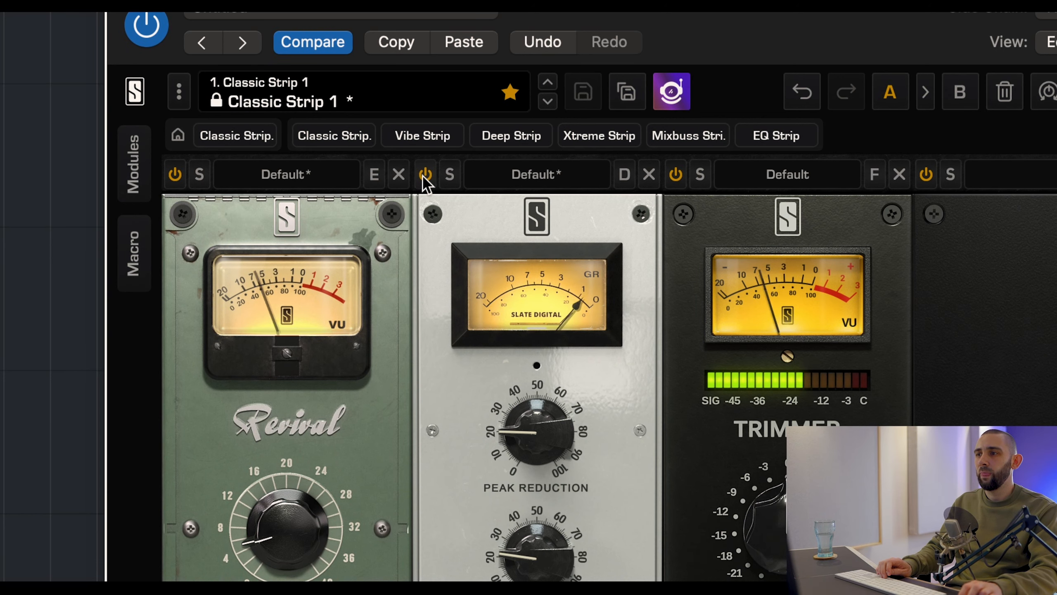
left_click(423, 176)
left_click(423, 176)
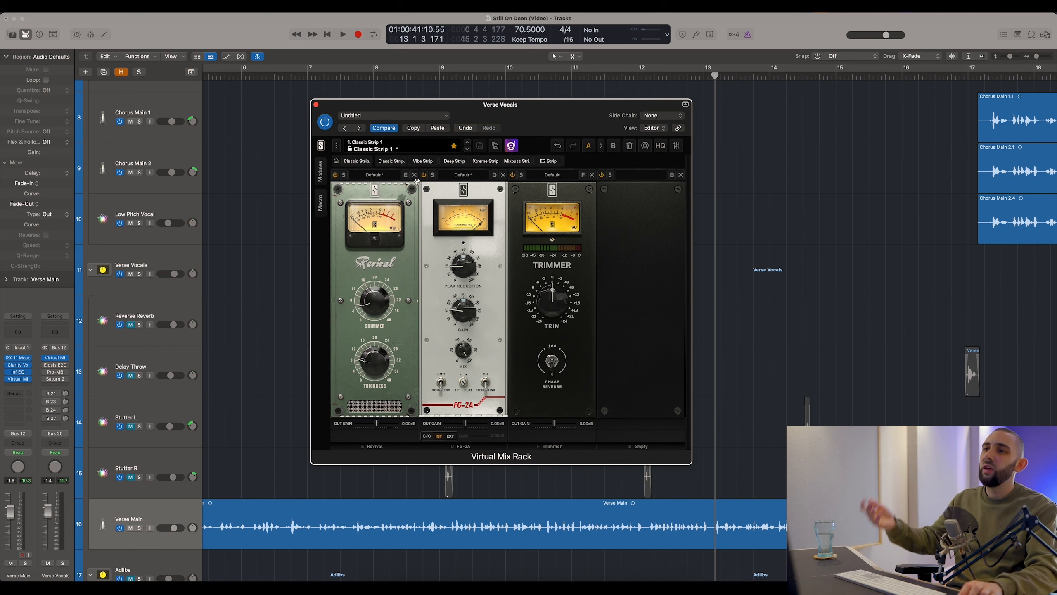
Step: Close the Virtual Mix Rack, open and activate the E2Deesser insert on the Verse Vocals bus, and set the playhead to bar 9
left_click(316, 104)
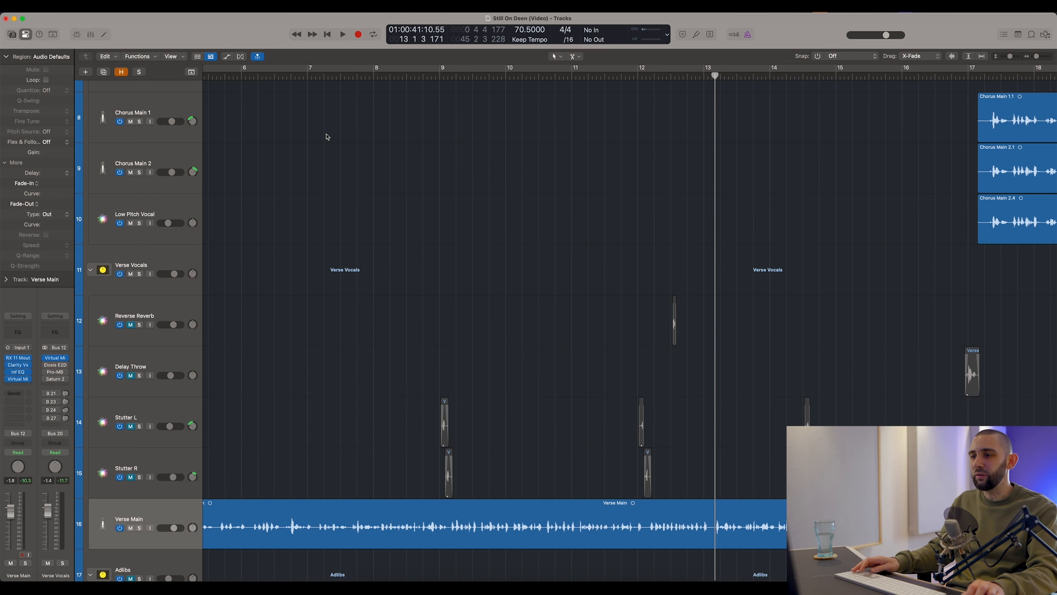
left_click(65, 367)
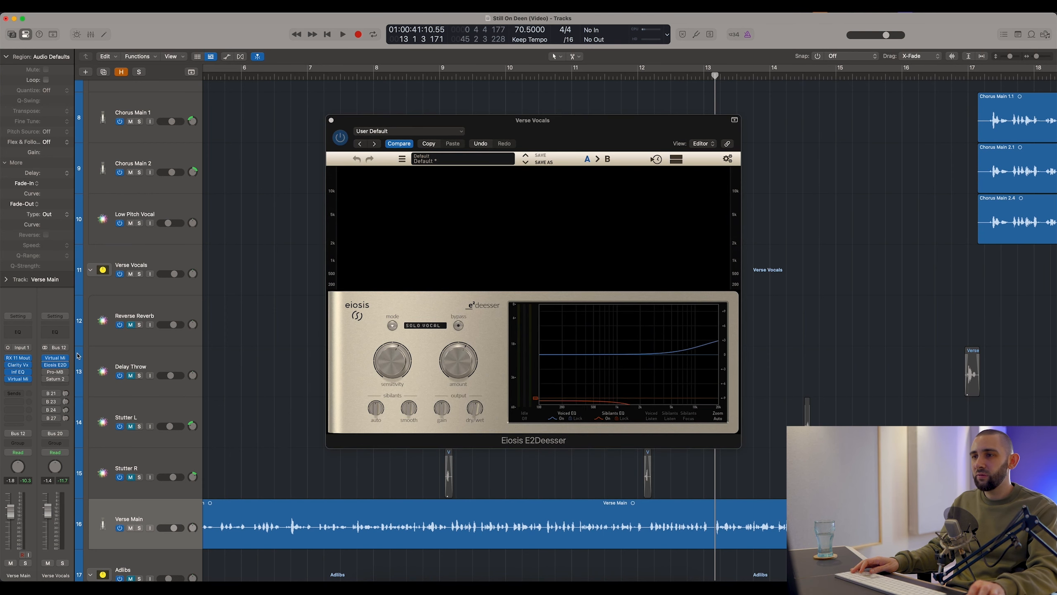
left_click_drag(432, 123, 409, 116)
left_click(504, 72)
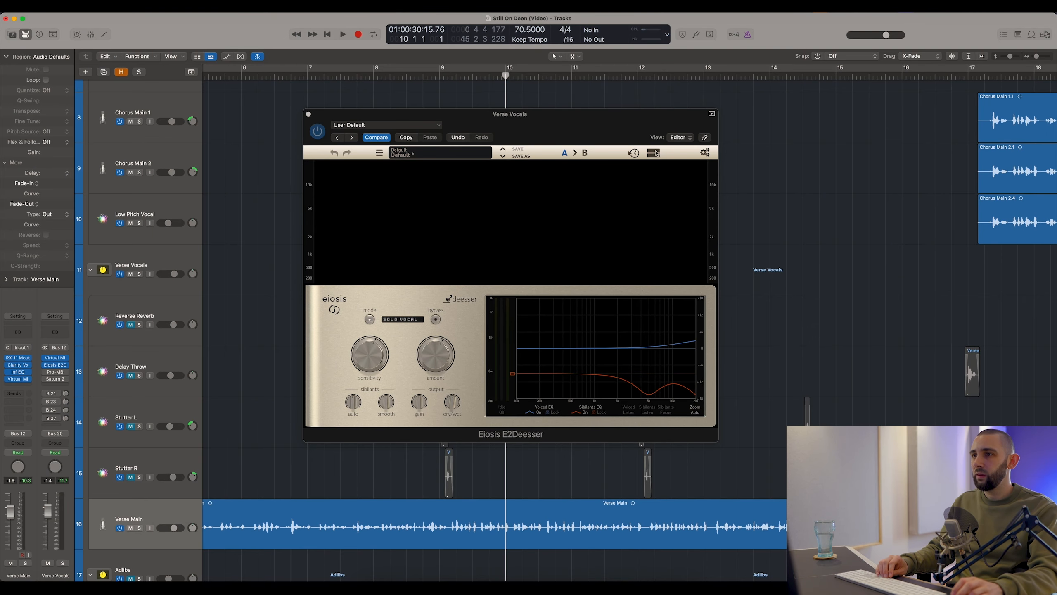
left_click_drag(596, 118, 579, 122)
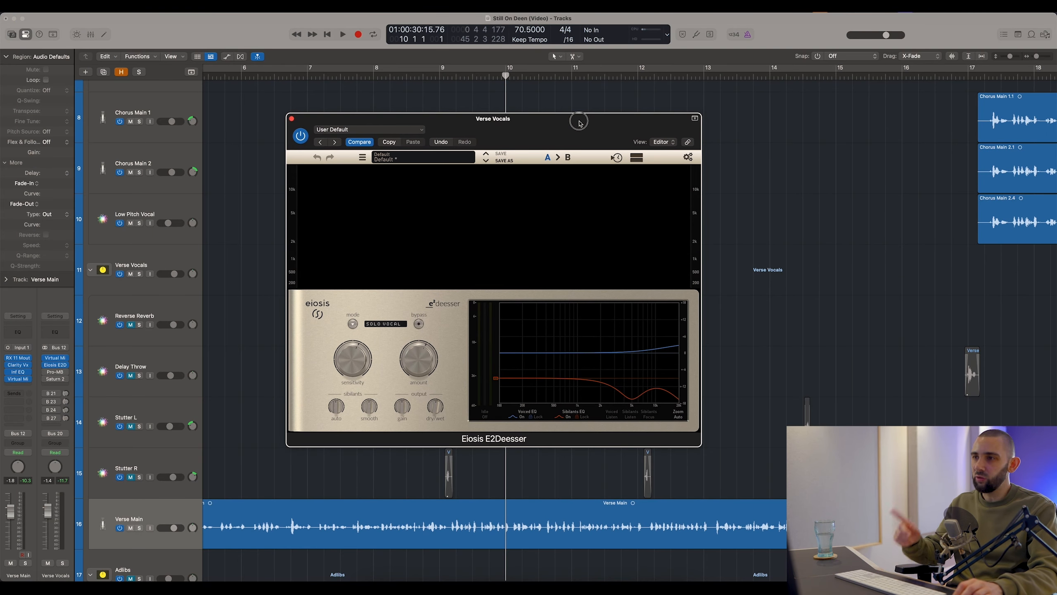
left_click(447, 76)
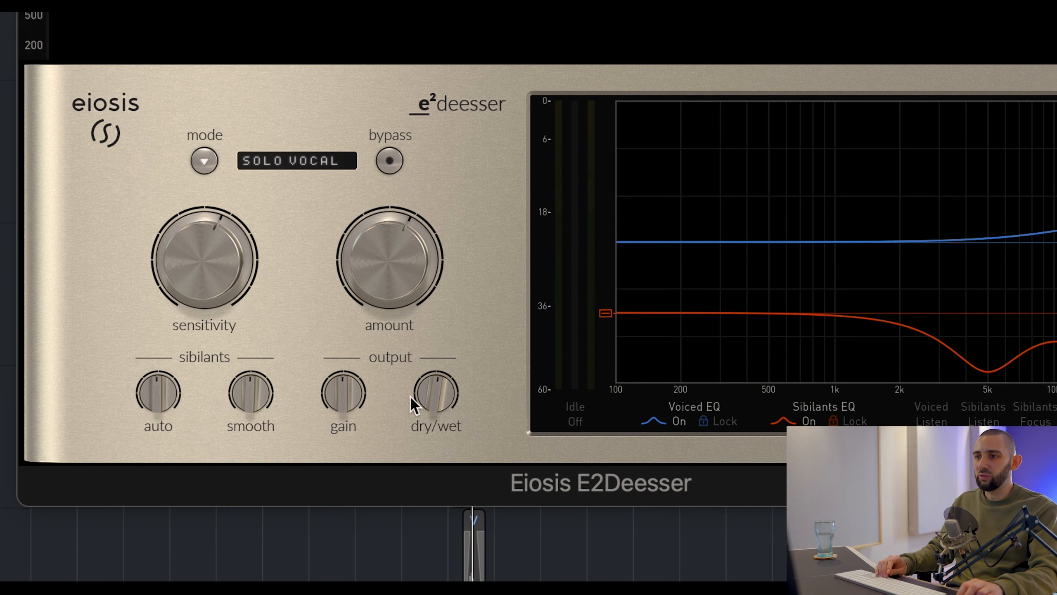
left_click_drag(453, 479, 454, 479)
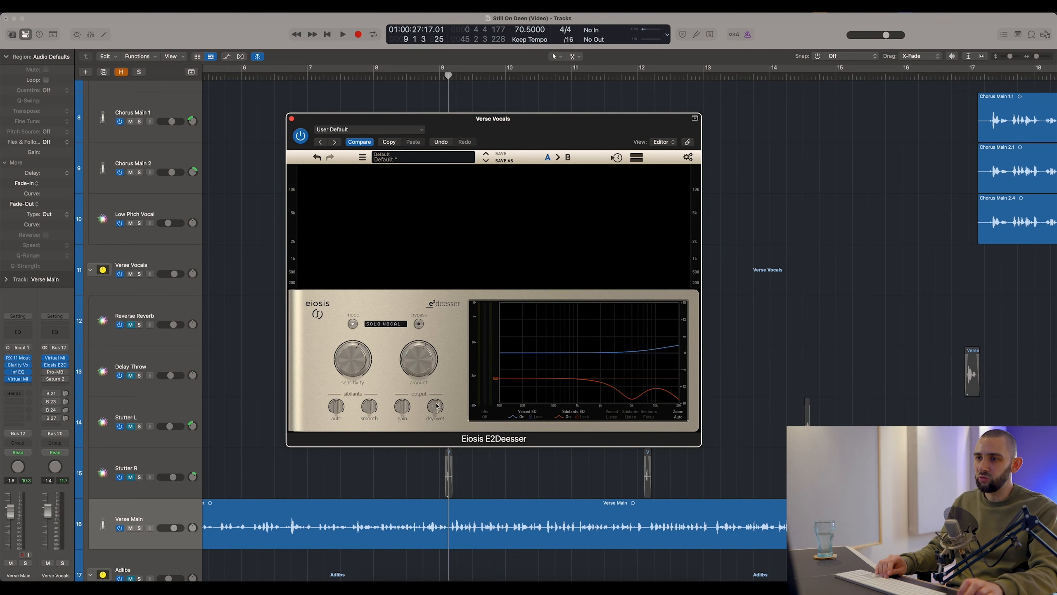
Step: Start playback, solo the Verse Main track and restart the passage from around bar 10 with E2Deesser active
key("space")
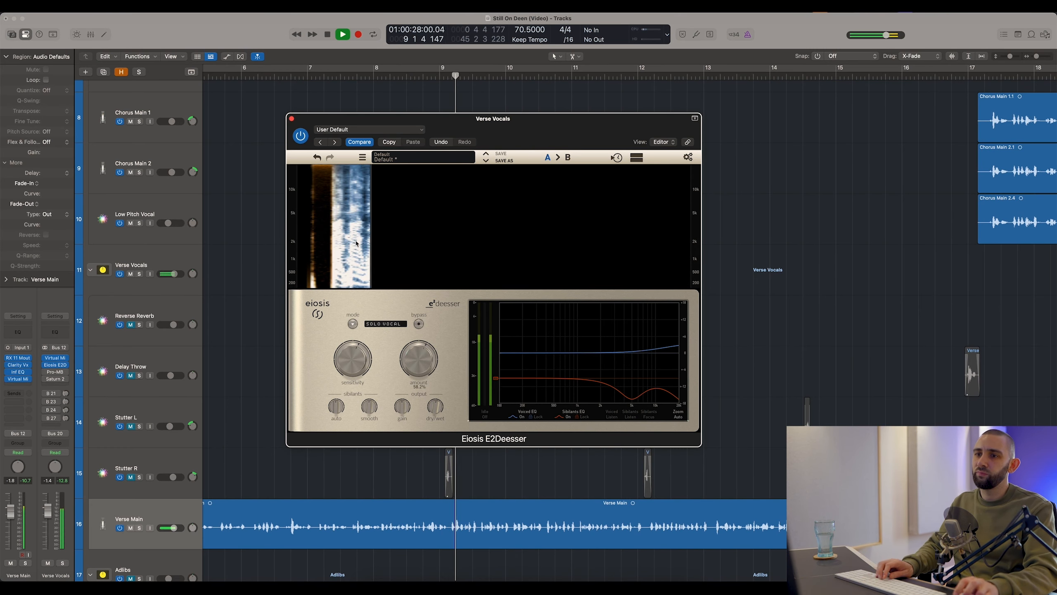
left_click(139, 528)
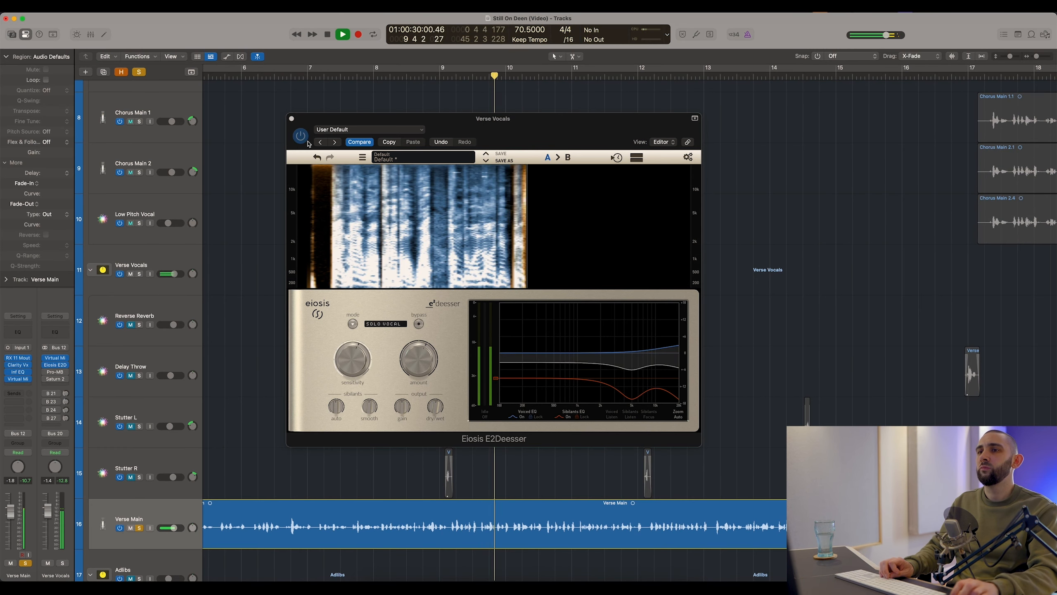
left_click_drag(339, 118, 357, 119)
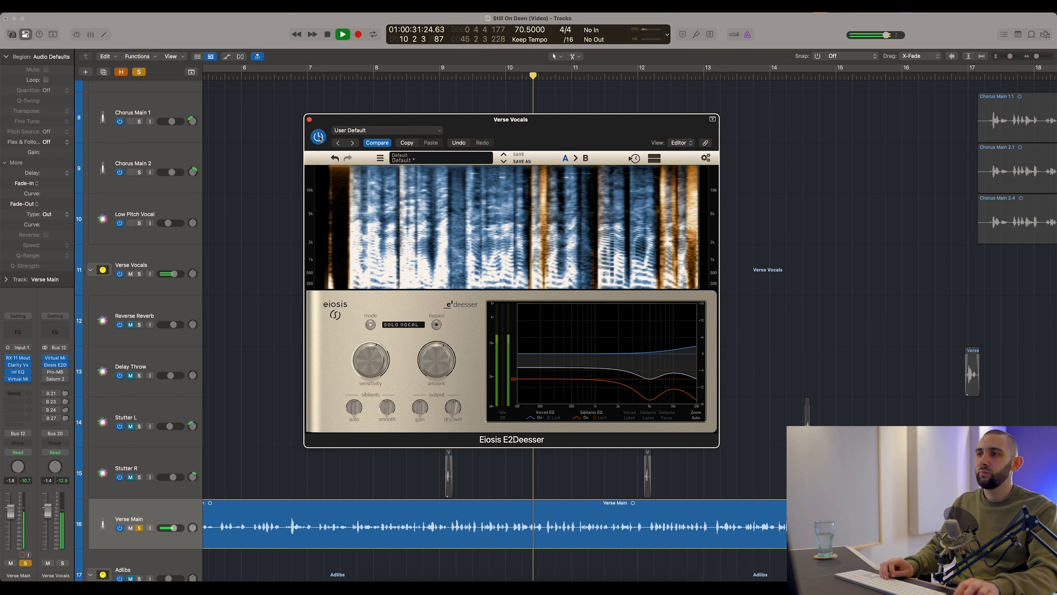
left_click(516, 79)
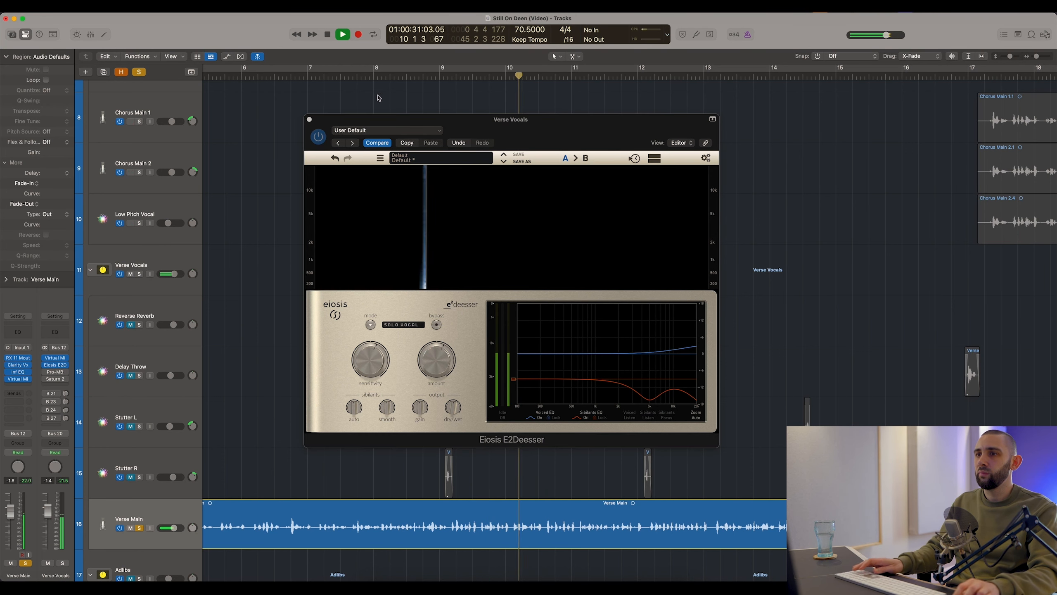
Step: Compare the soloed verse with E2Deesser bypassed and active, leave it active, and close the plug-in with playback stopped
left_click(319, 139)
key("comma")
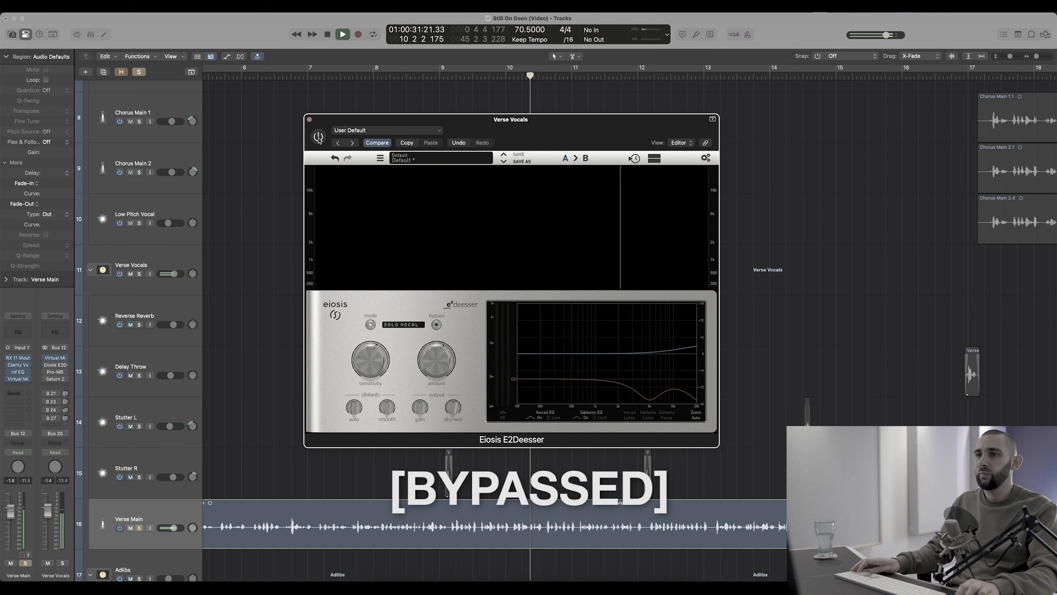
left_click(318, 139)
key("comma")
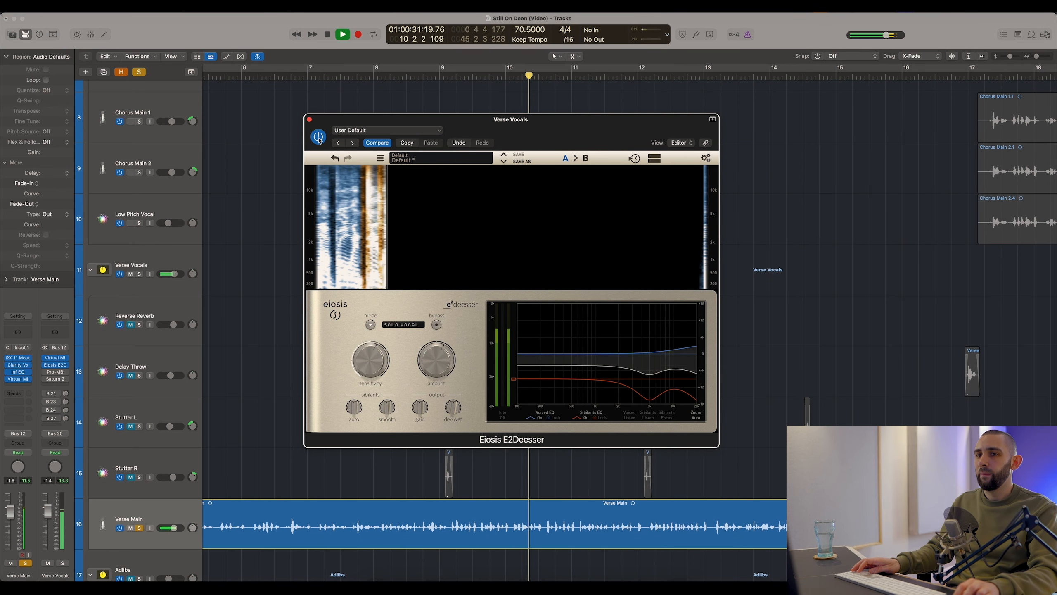
left_click(319, 139)
key("comma")
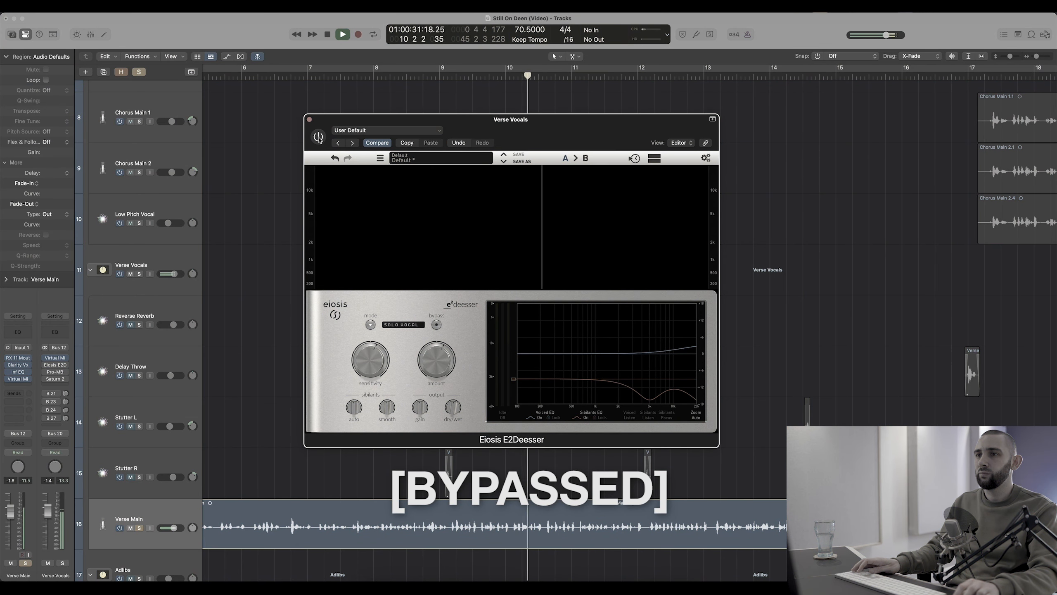
left_click(319, 139)
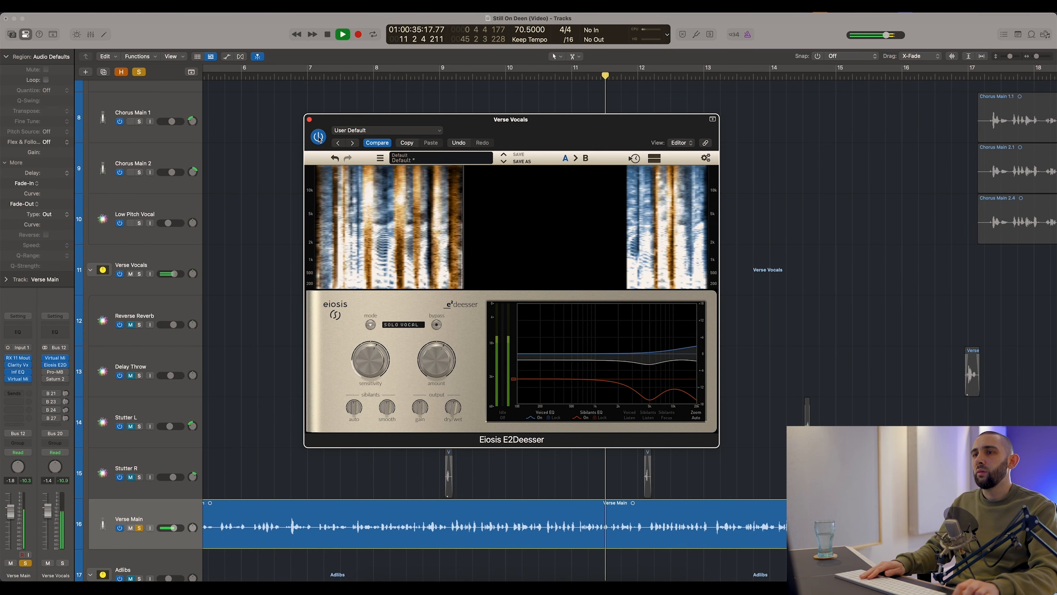
left_click(319, 139)
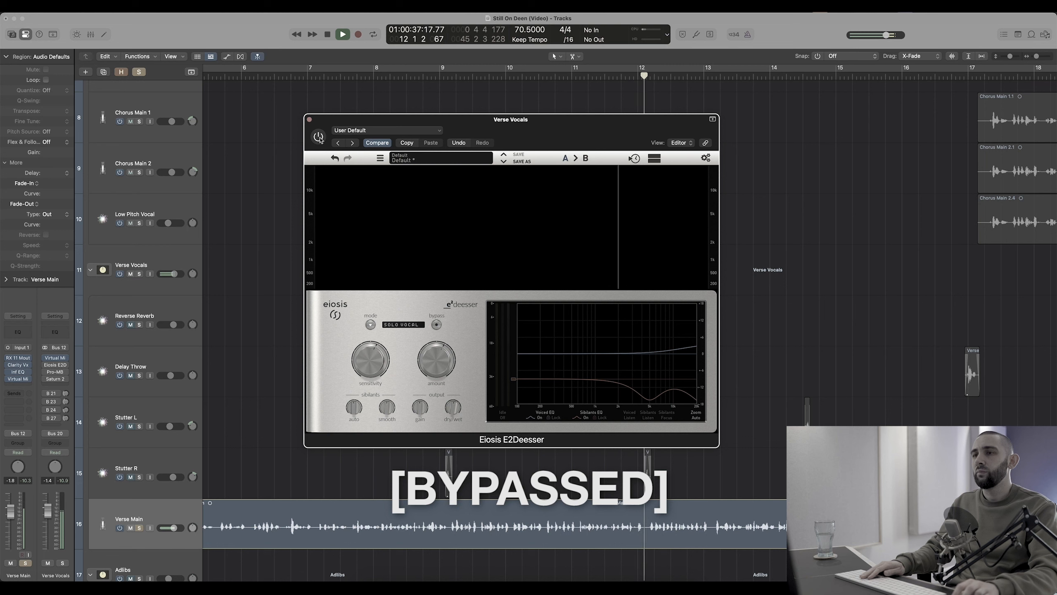
left_click(319, 139)
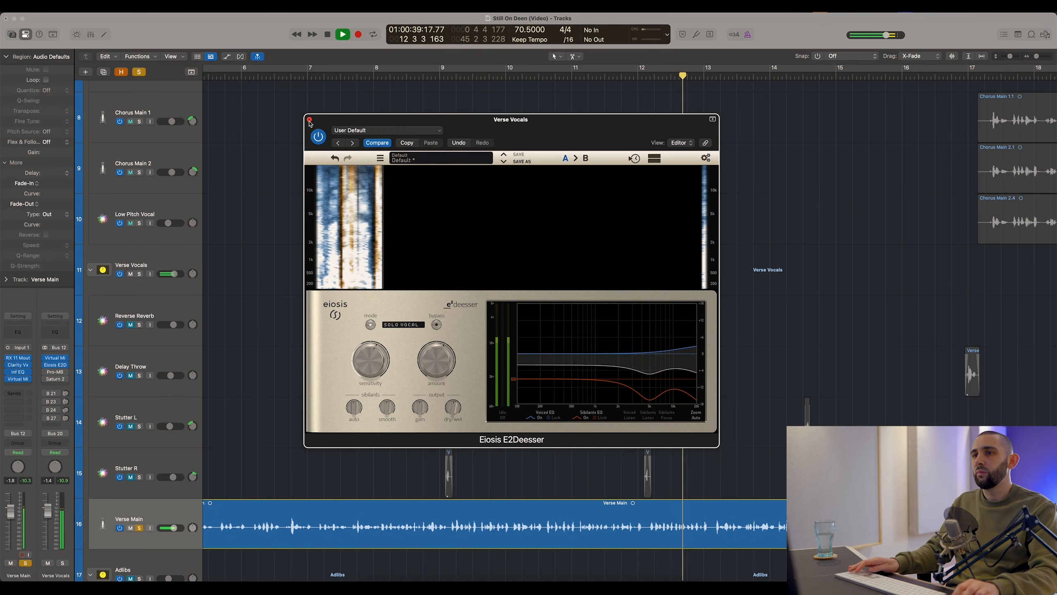
left_click(309, 120)
key("space")
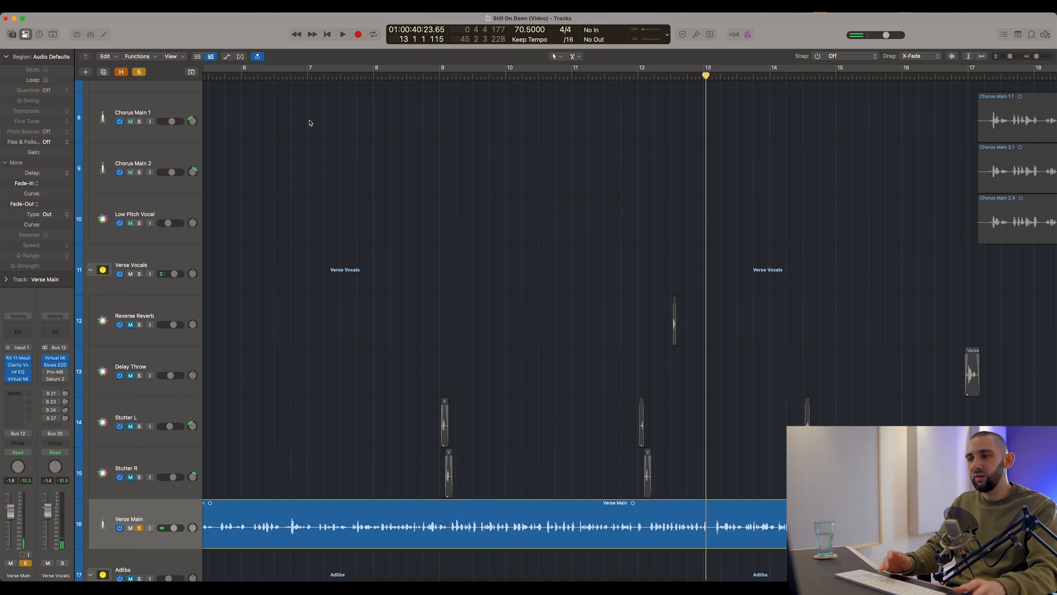
Step: Open the Pro-MB insert on the Verse Vocals bus and compare it bypassed and active from bar 9, leaving it active
left_click(439, 75)
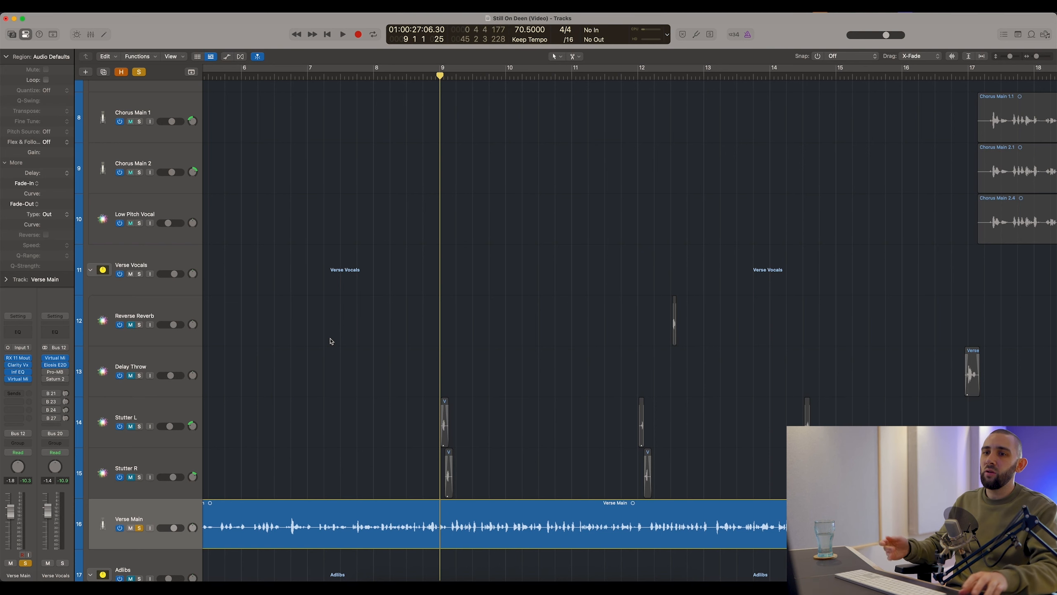
left_click(54, 371)
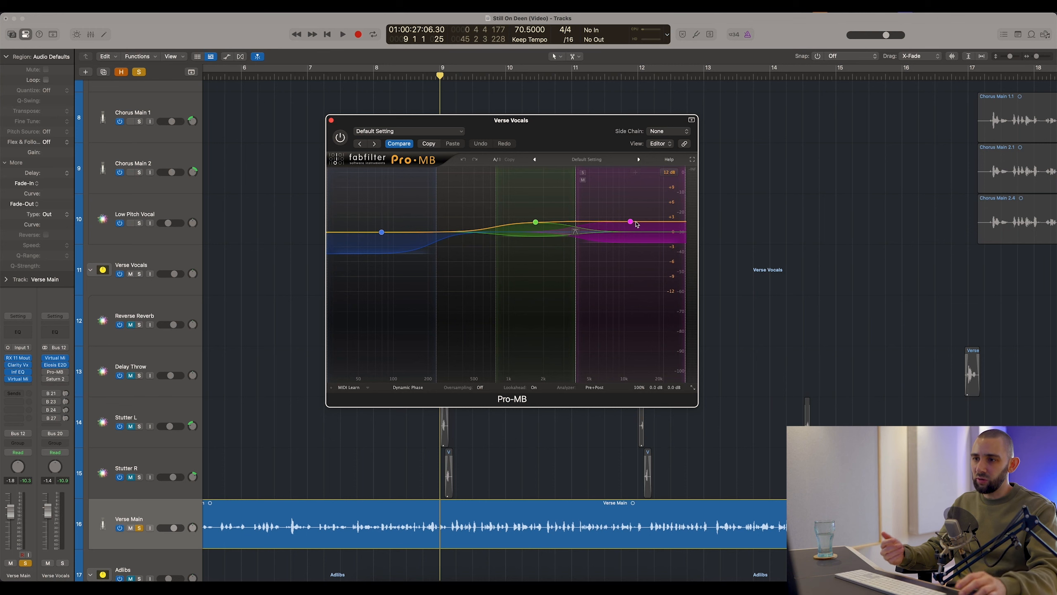
key("space")
left_click(340, 137)
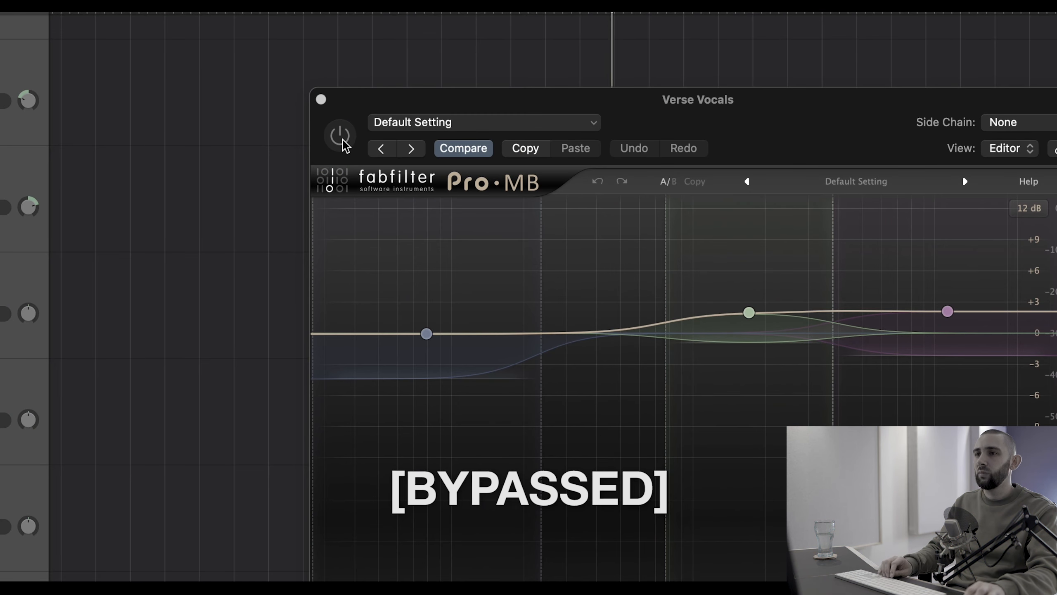
left_click(341, 138)
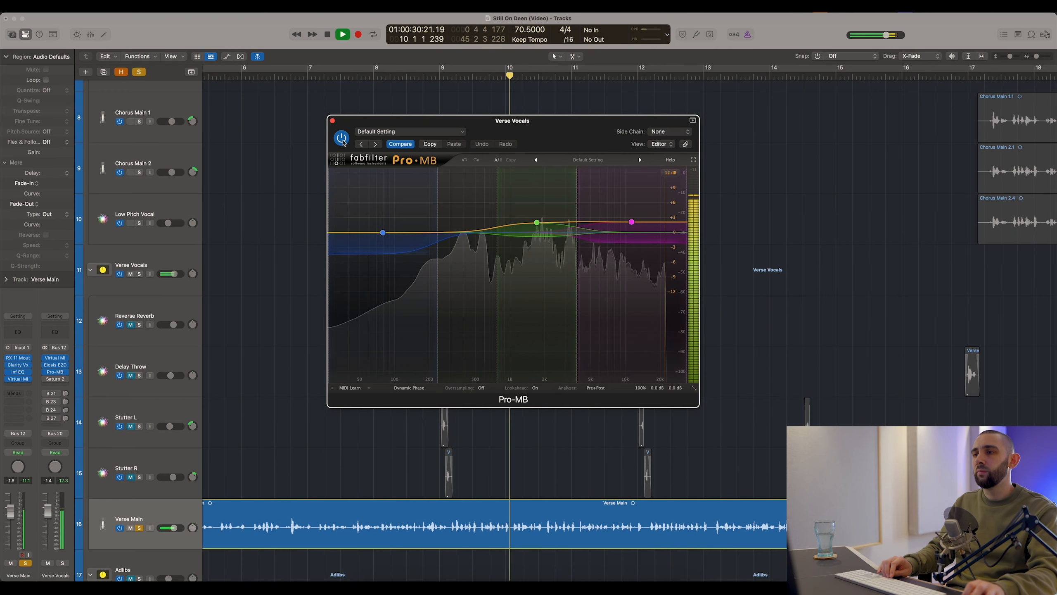
left_click(341, 138)
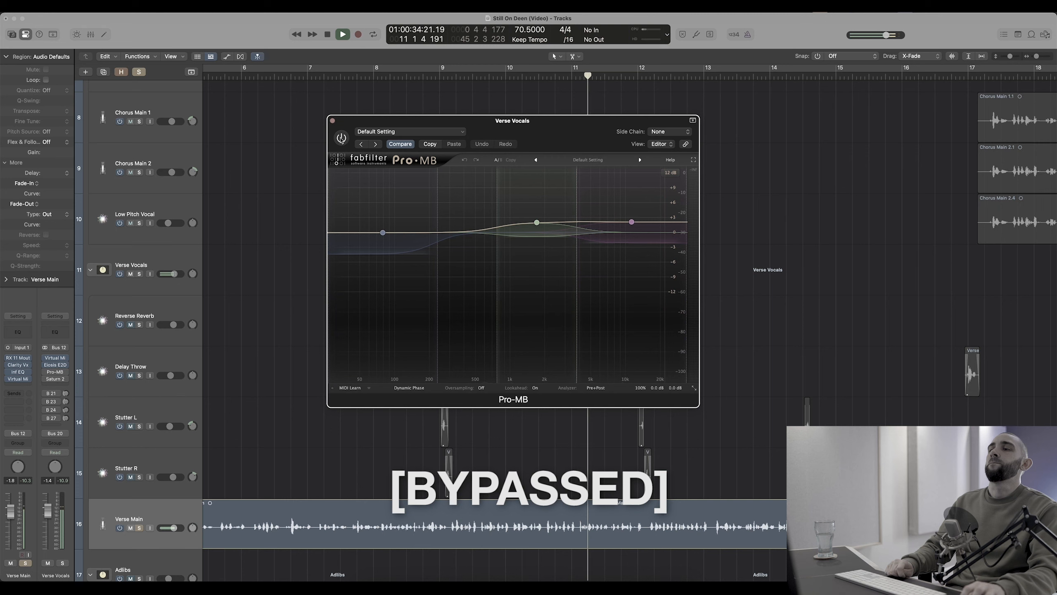
left_click(341, 139)
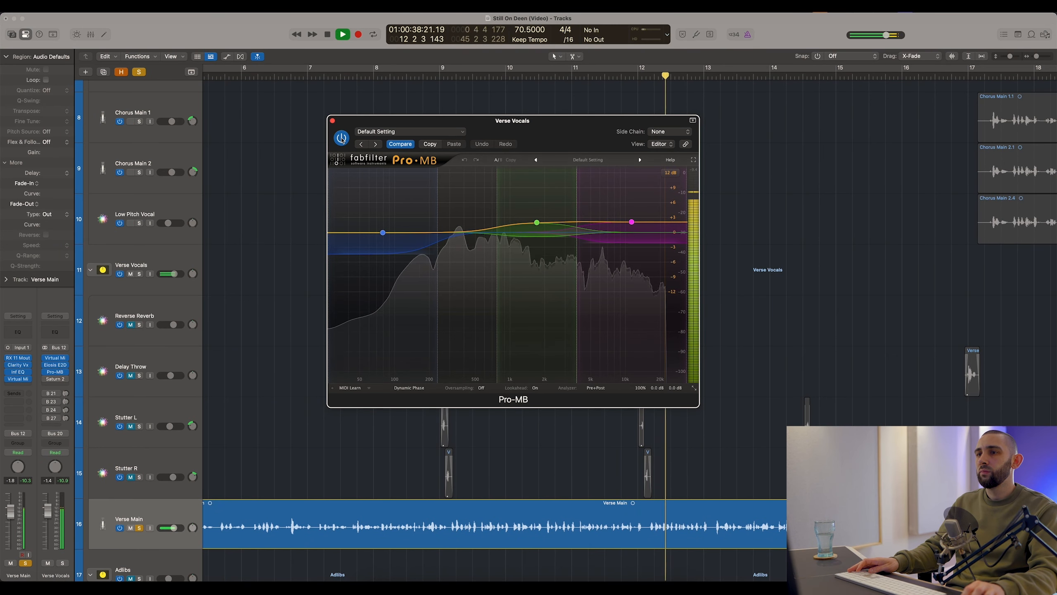
left_click(341, 138)
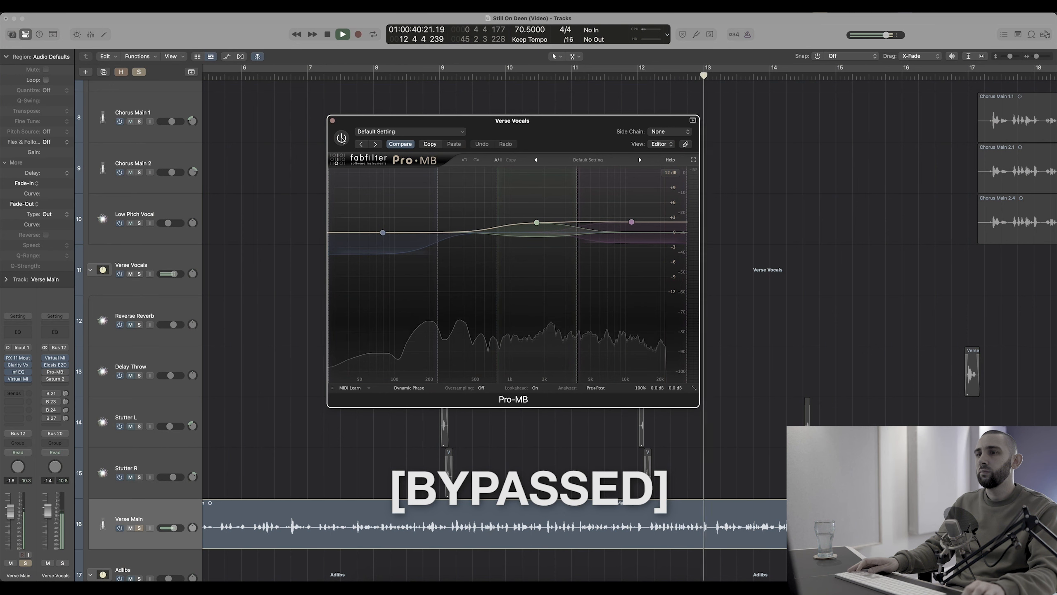
key("space")
left_click(341, 139)
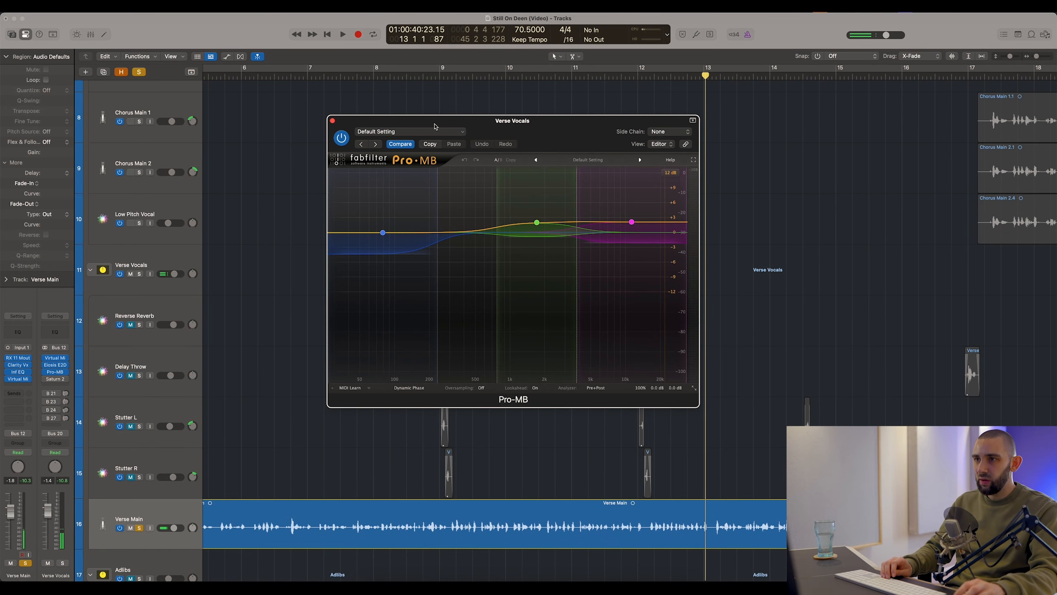
Step: Play the soloed verse from its start around bar 5, comparing Pro-MB bypassed and active, and close the plug-in with it active
left_click_drag(435, 126, 408, 133)
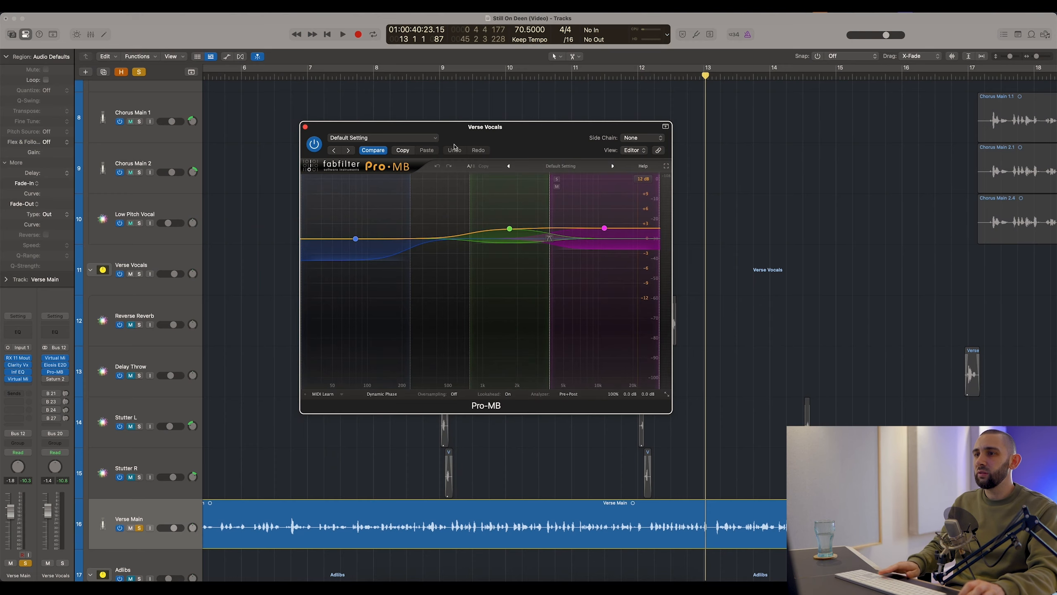
double_click(376, 79)
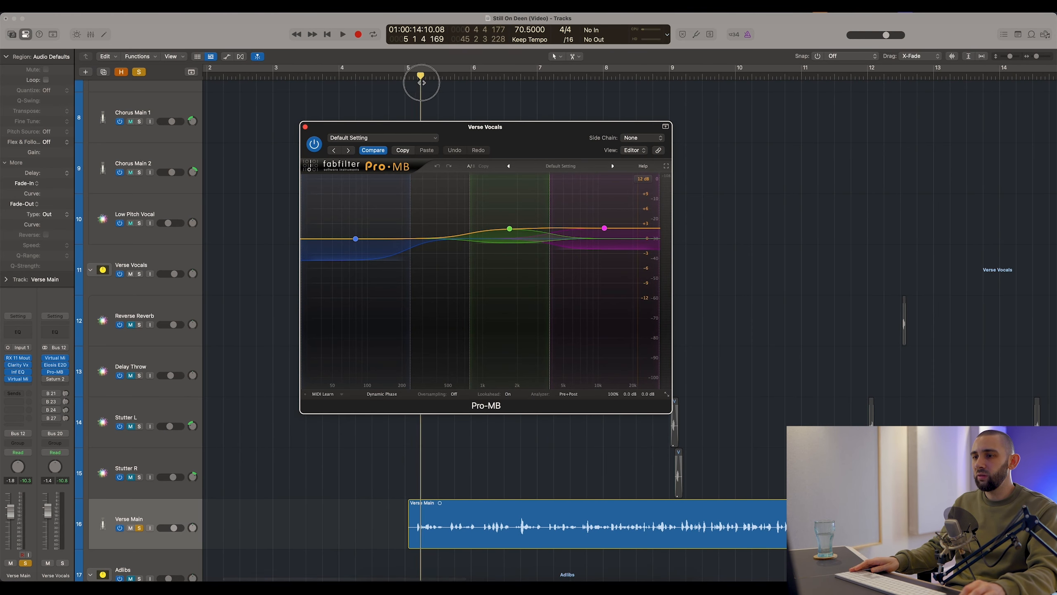
left_click(314, 144)
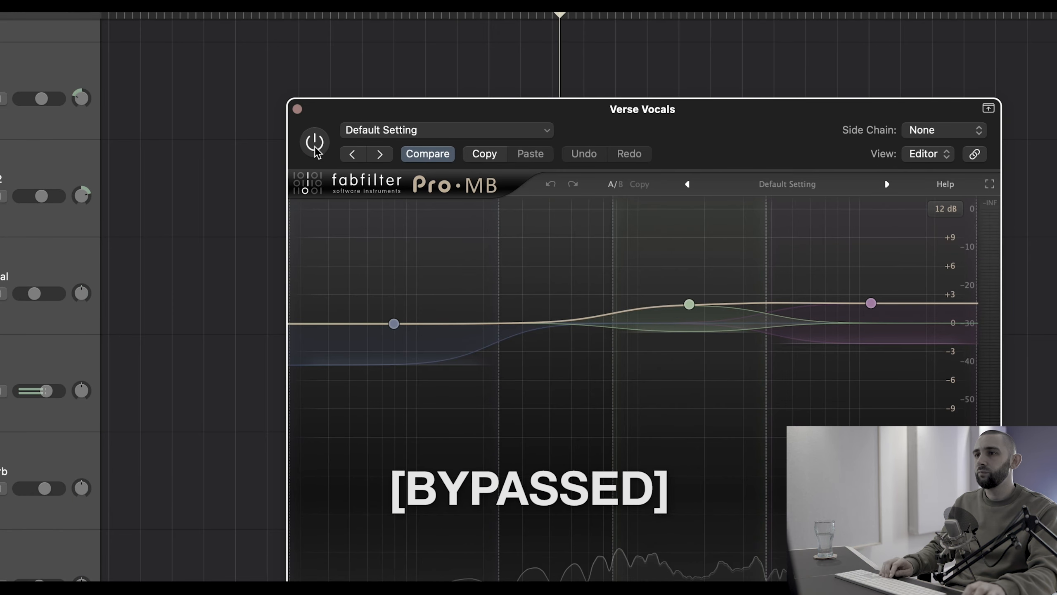
left_click(315, 144)
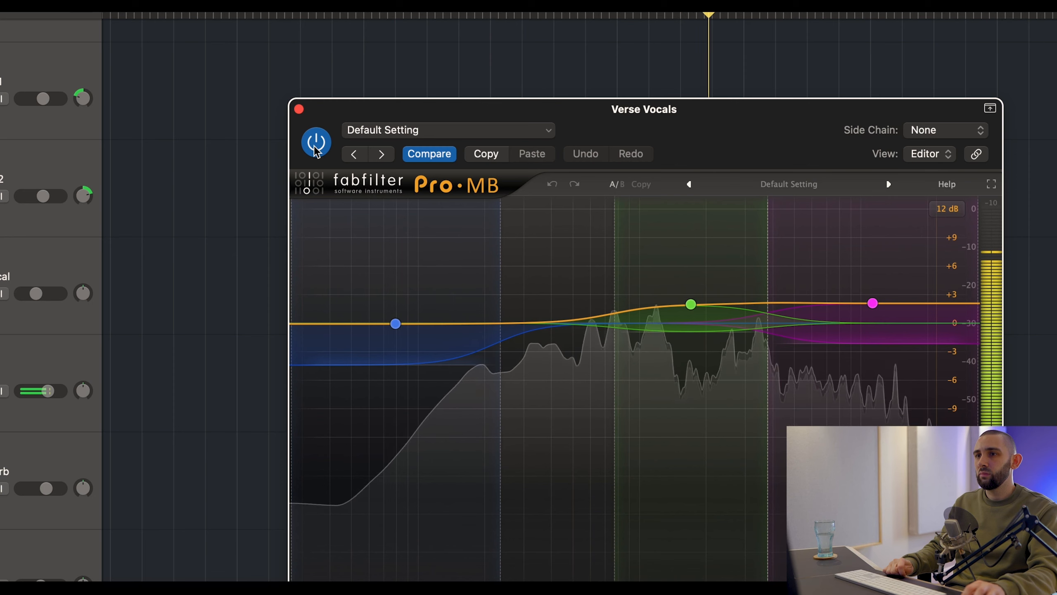
left_click(315, 146)
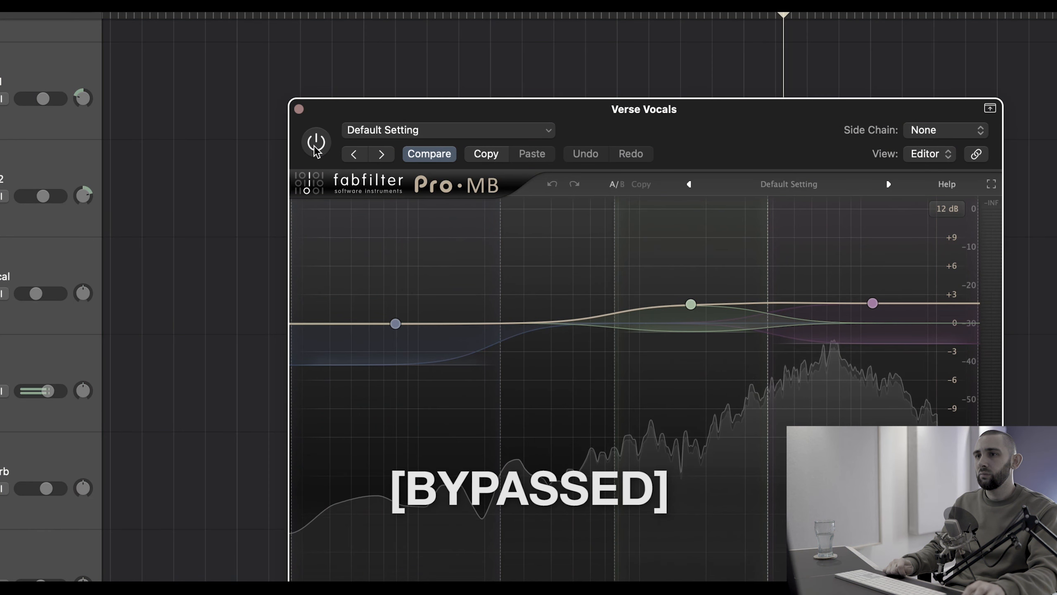
left_click(315, 146)
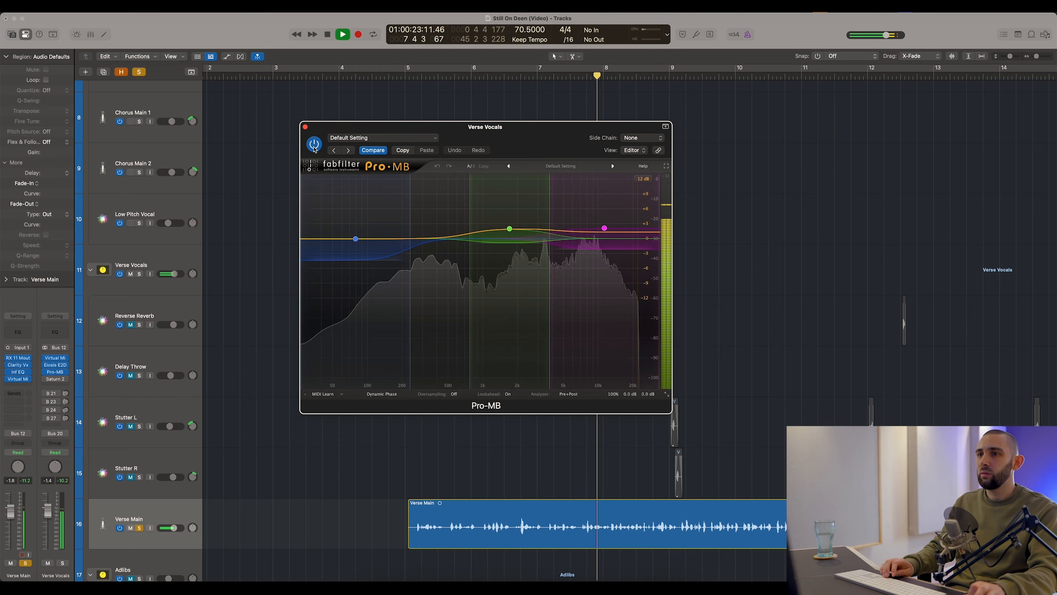
left_click(298, 109)
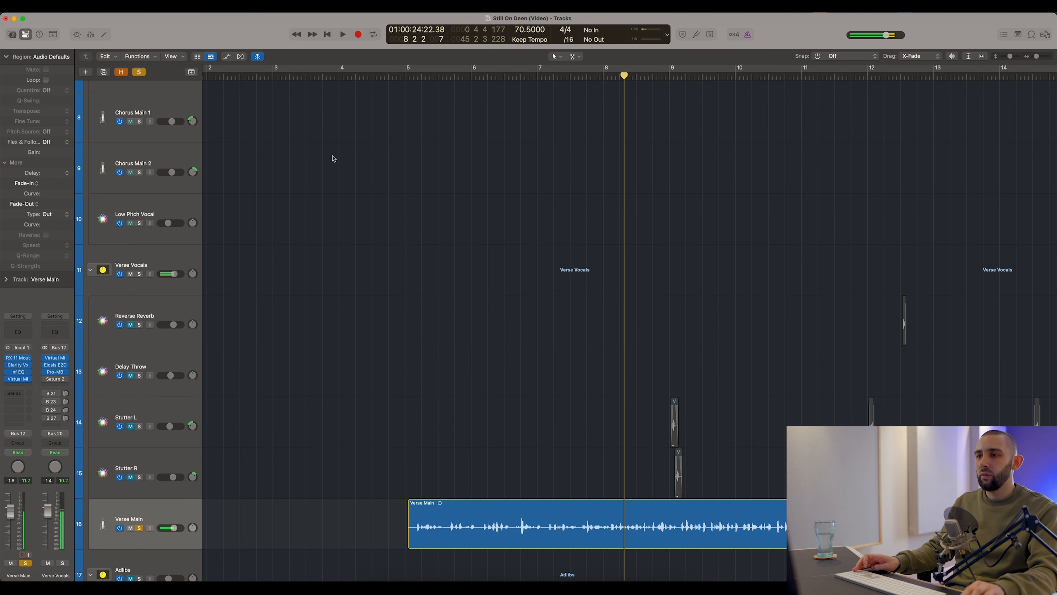
Step: Set the playhead to bar 10 and open the Saturn 2 insert on the Verse Vocals bus
scroll(356, 178, "right", 5)
scroll(553, 77, "right", 3)
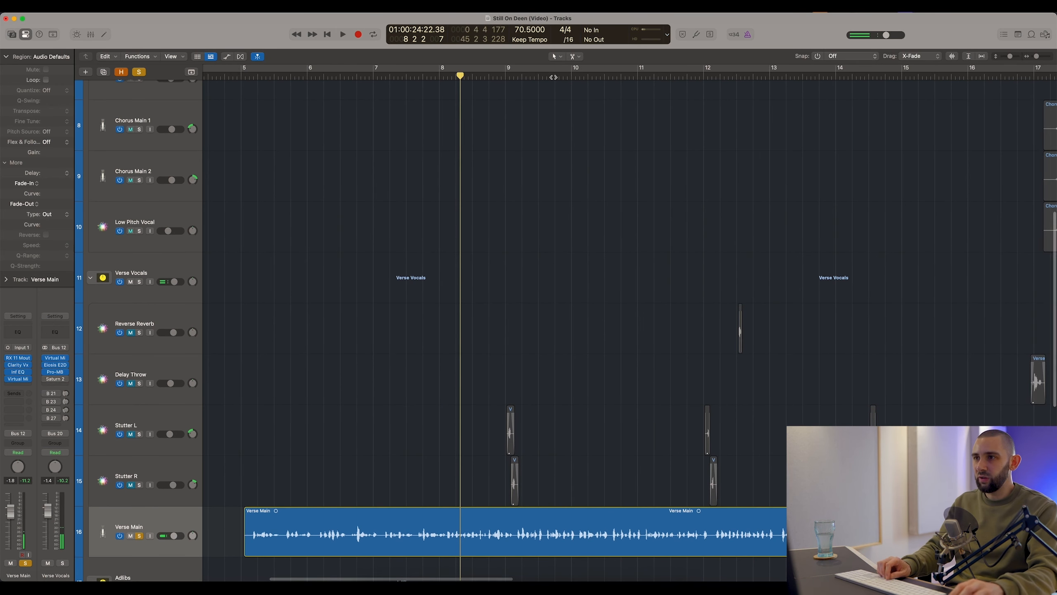
left_click(573, 76)
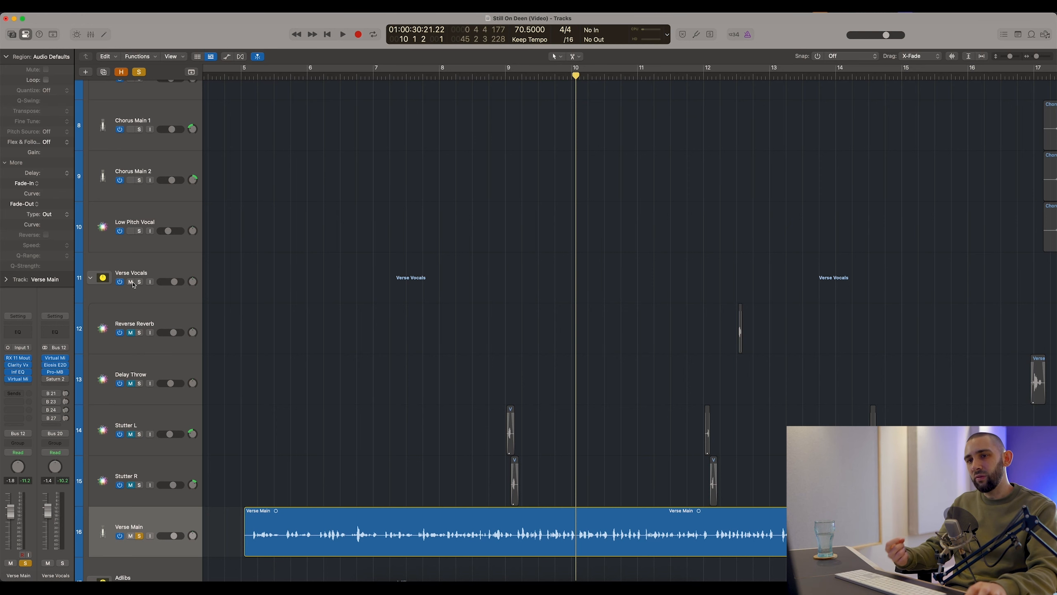
left_click(57, 380)
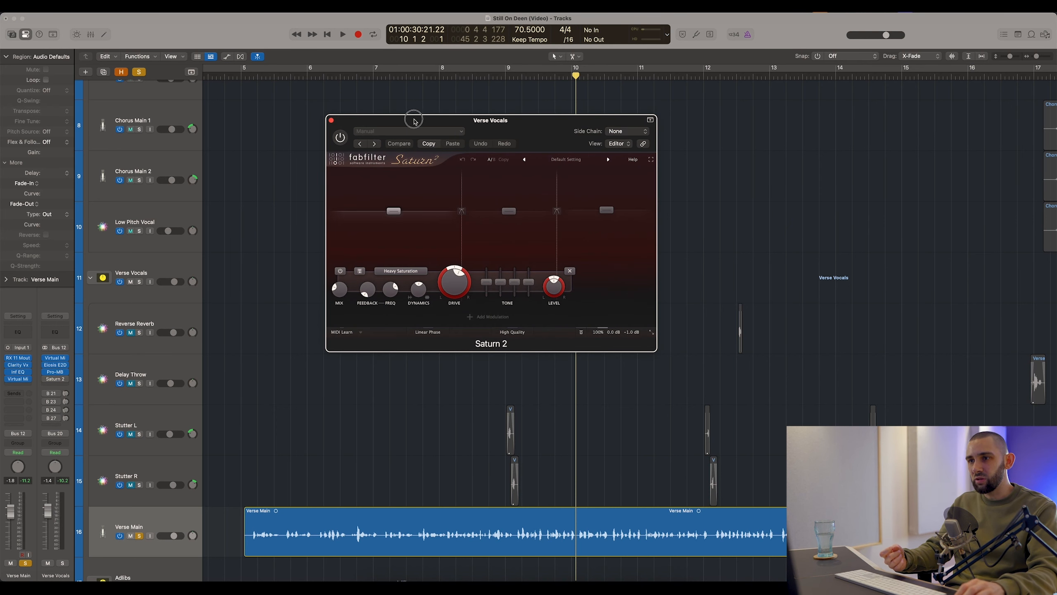
Step: Select each of Saturn 2's three frequency bands in turn to view its saturation style and controls
left_click_drag(415, 121, 435, 135)
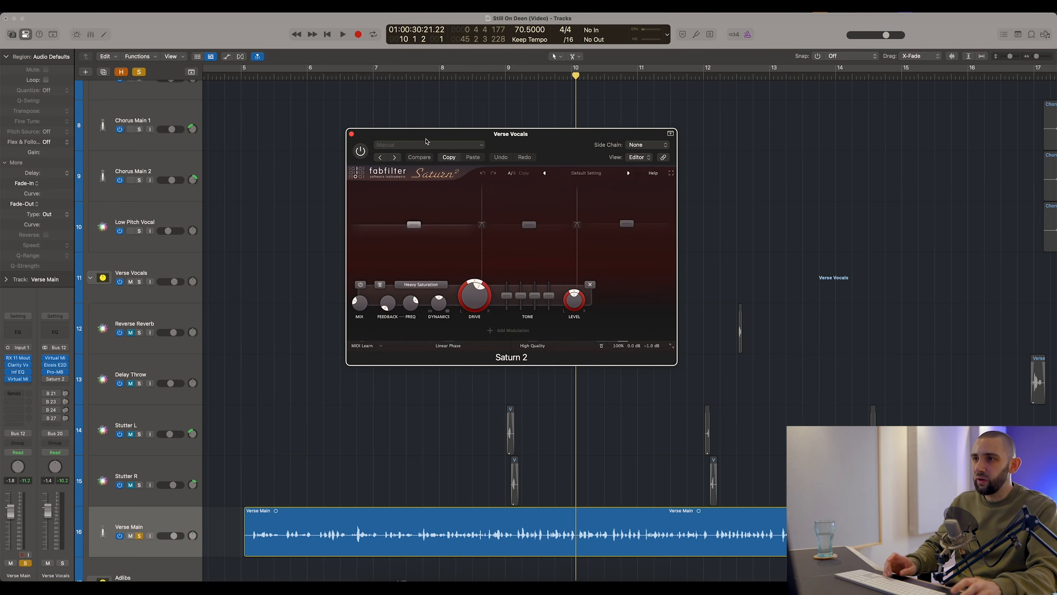
left_click(448, 251)
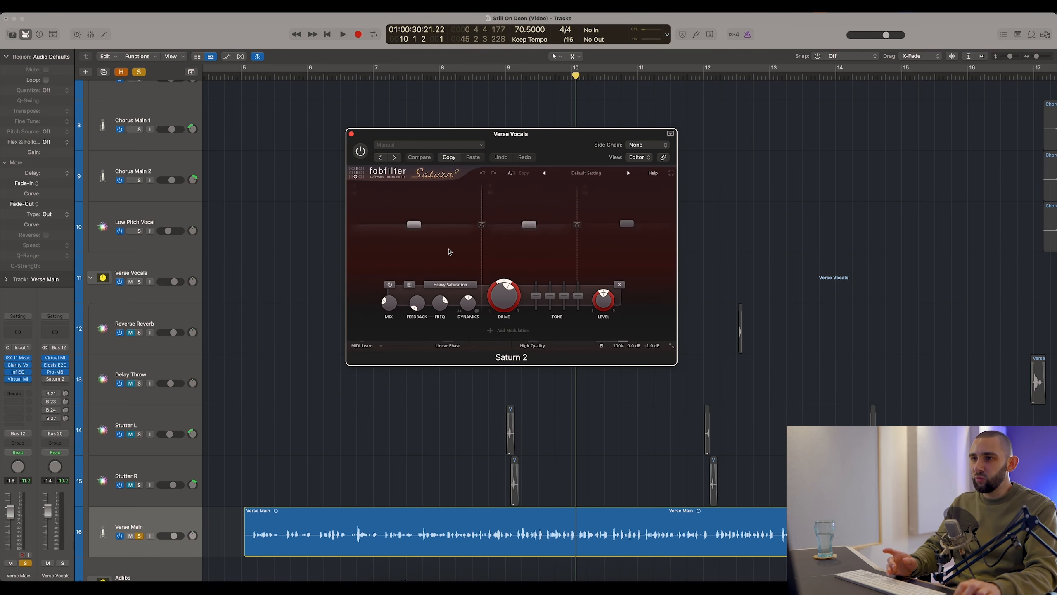
left_click(529, 252)
left_click(615, 254)
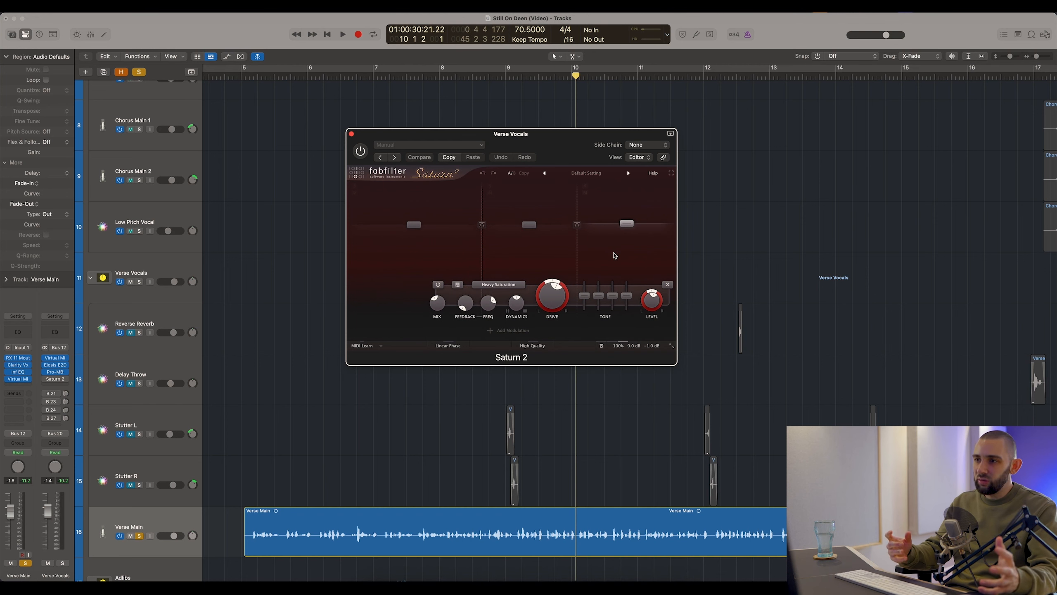
left_click(551, 265)
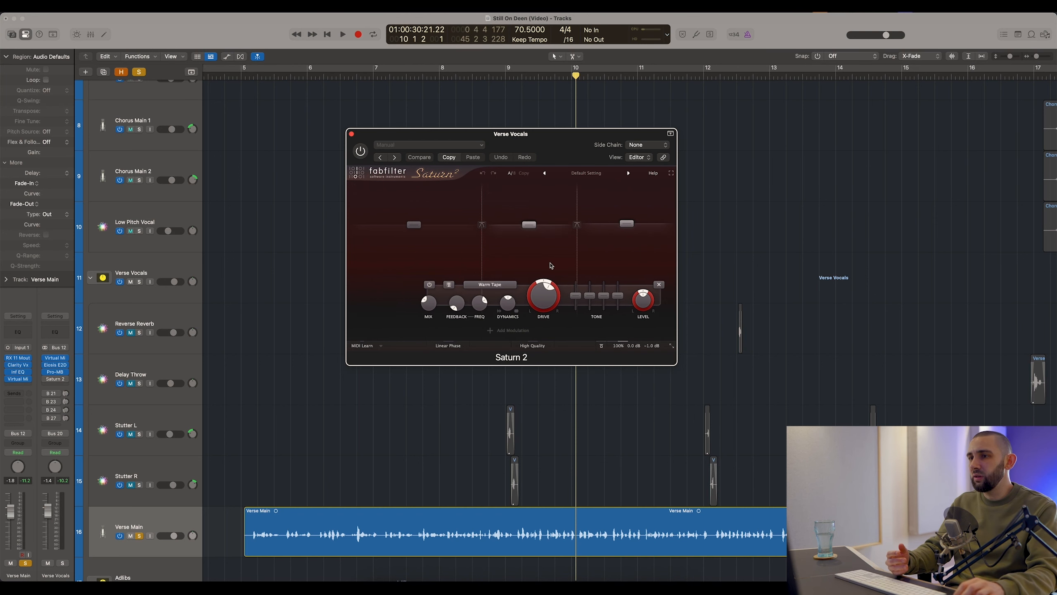
left_click(454, 263)
left_click(523, 267)
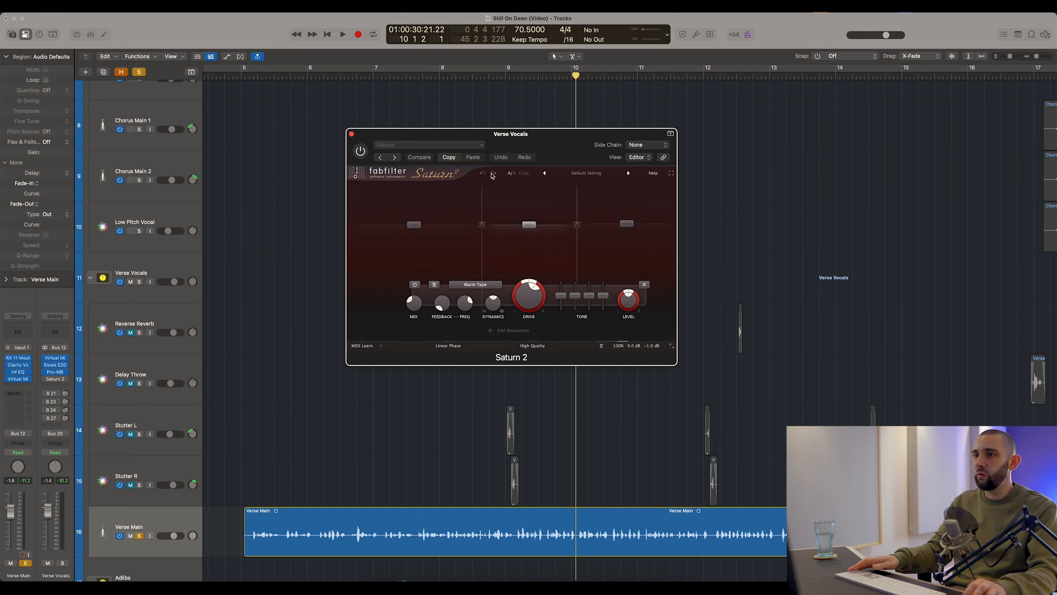
Step: Play the soloed verse from bar 9, comparing Saturn 2 bypassed and active, and stop playback with the plug-in active
left_click_drag(394, 133, 392, 140)
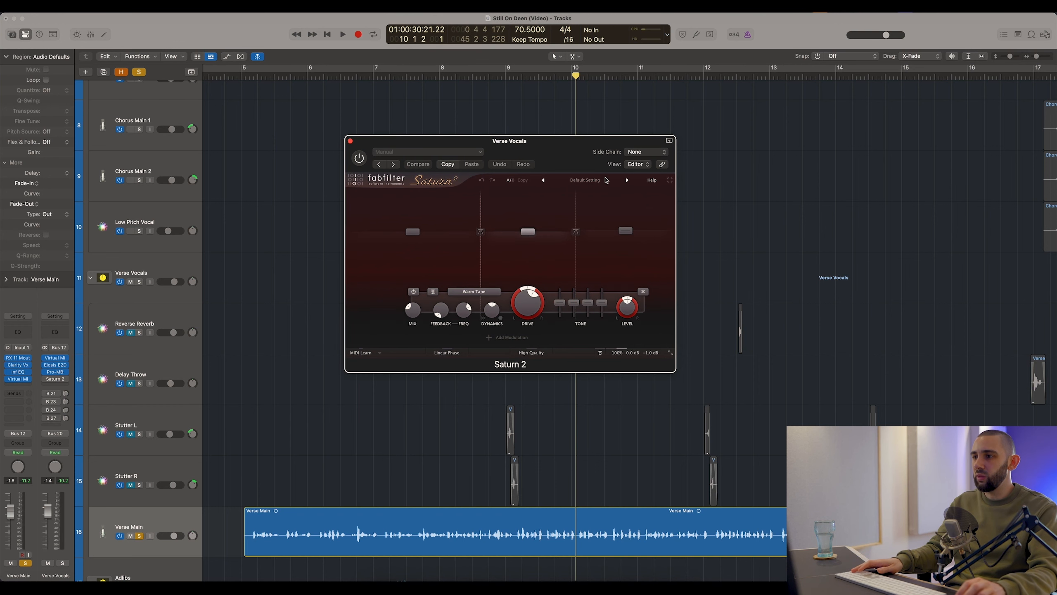
left_click(741, 255)
key("super+Right")
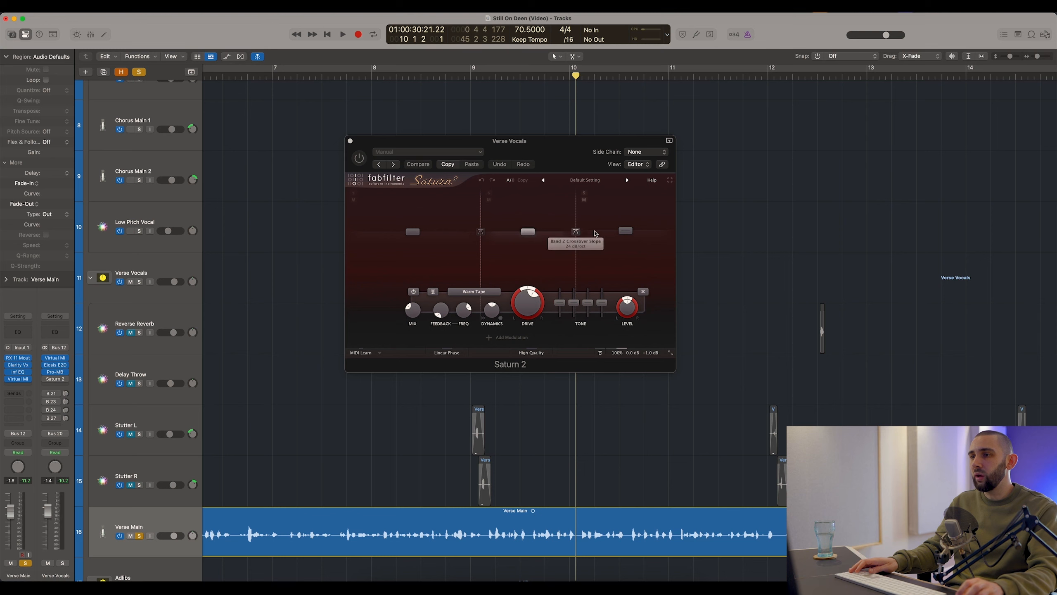
key("space")
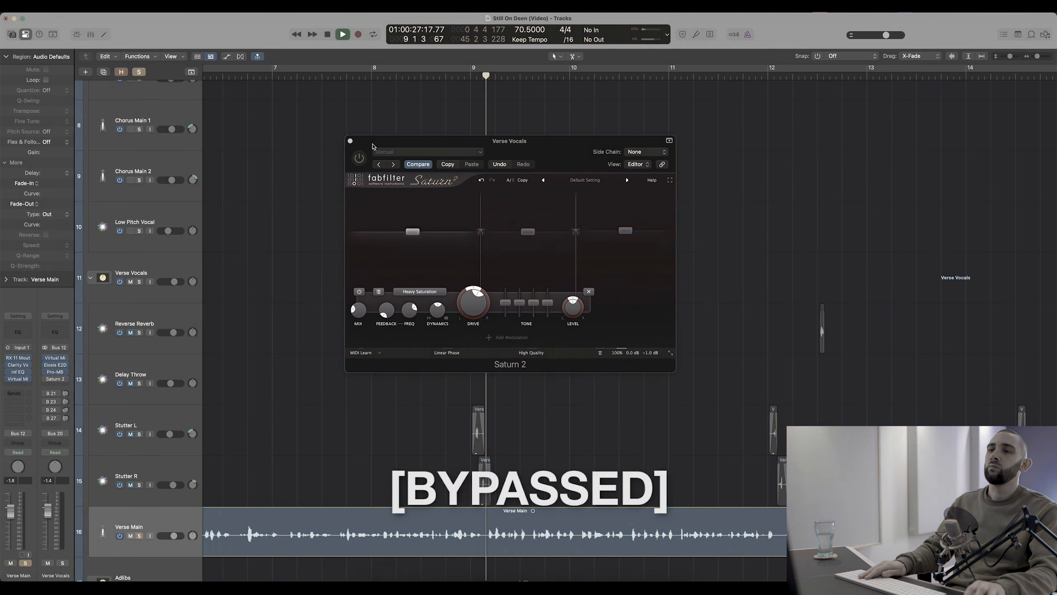
left_click(360, 158)
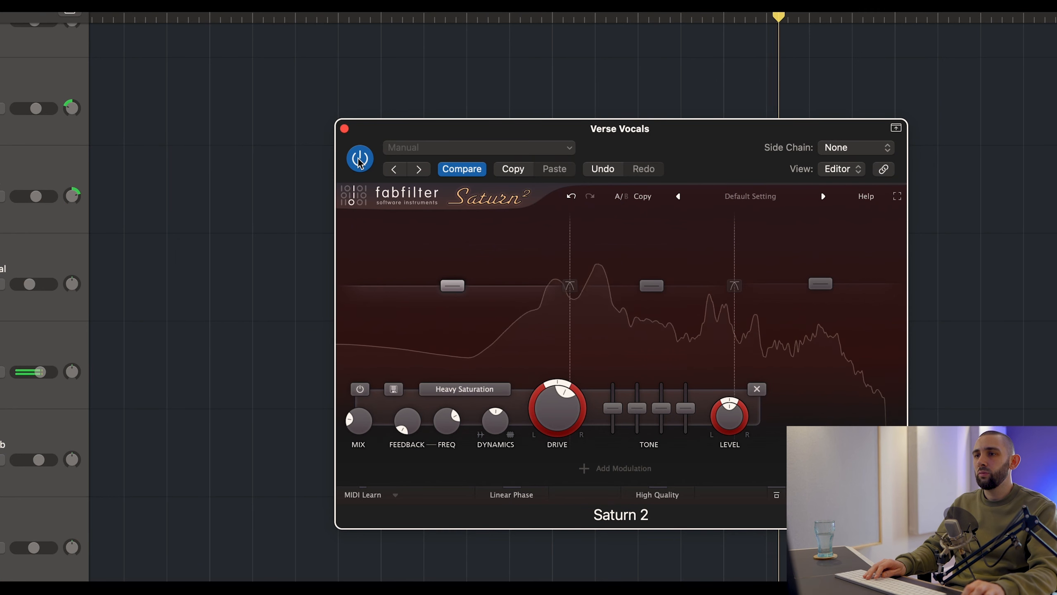
left_click(360, 160)
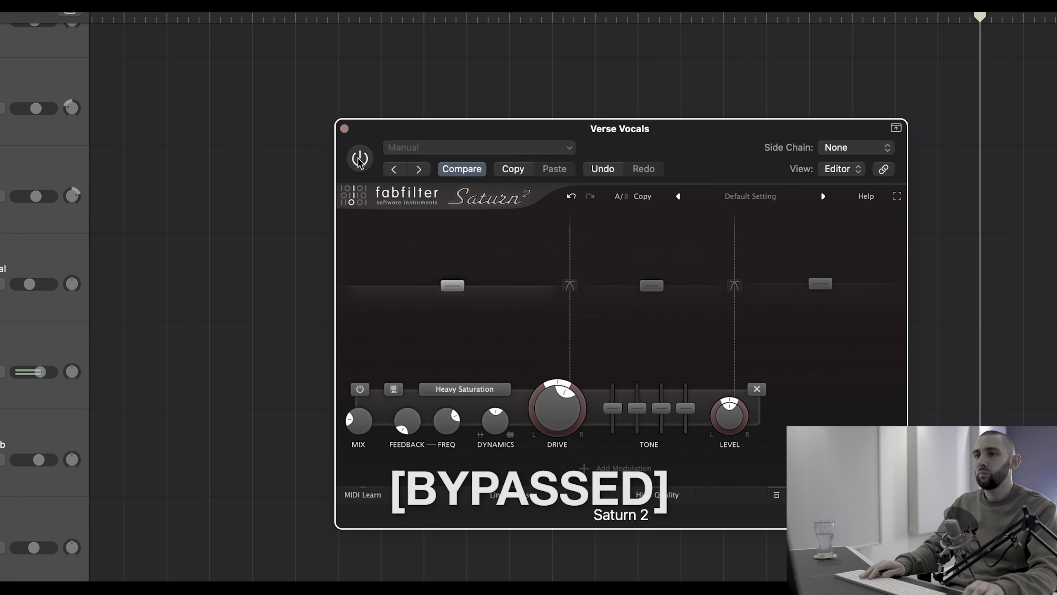
left_click(360, 160)
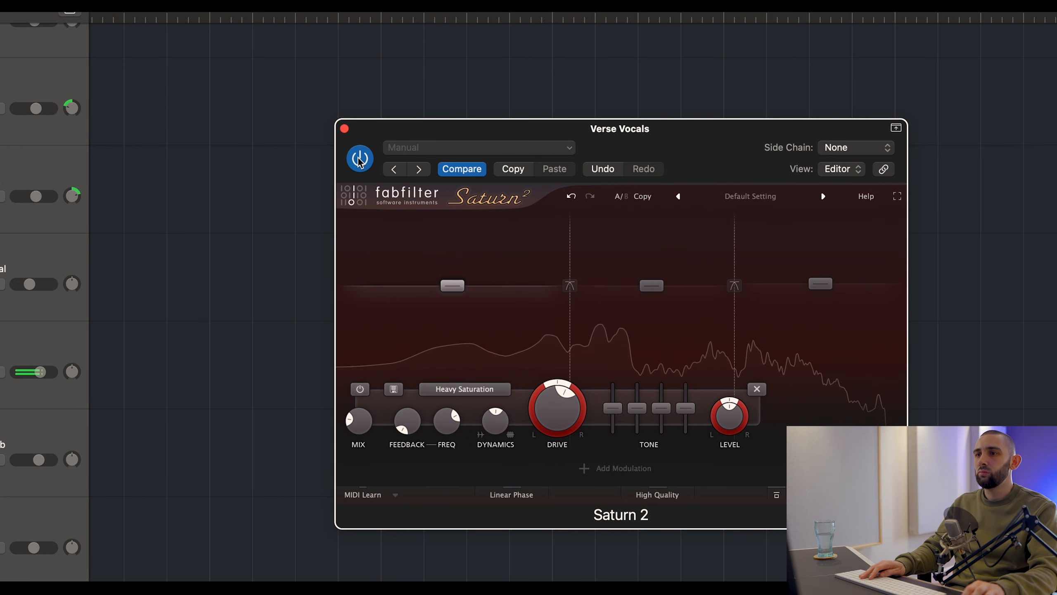
left_click(360, 161)
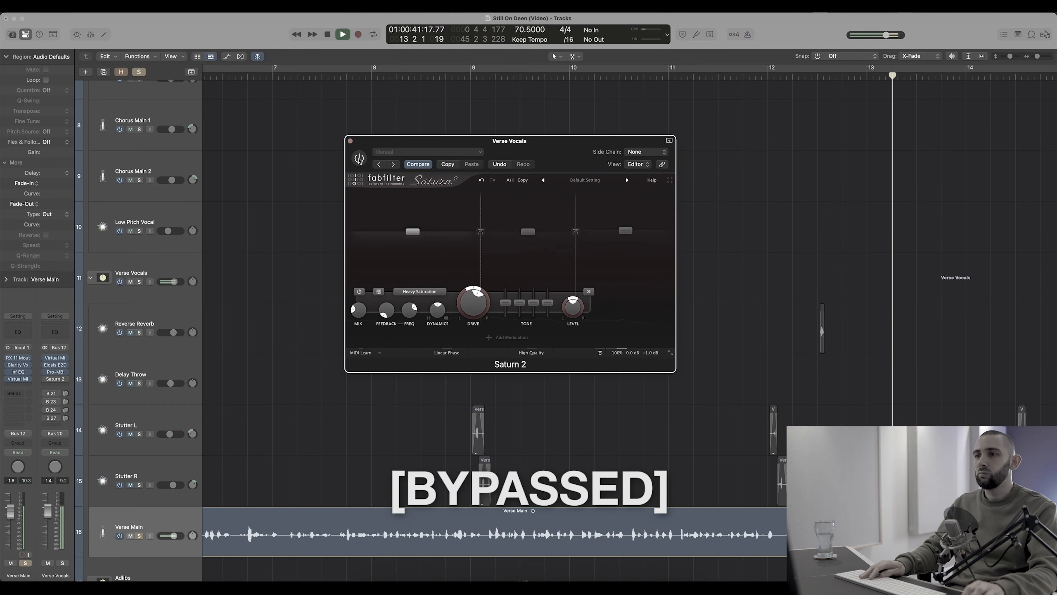
left_click(360, 160)
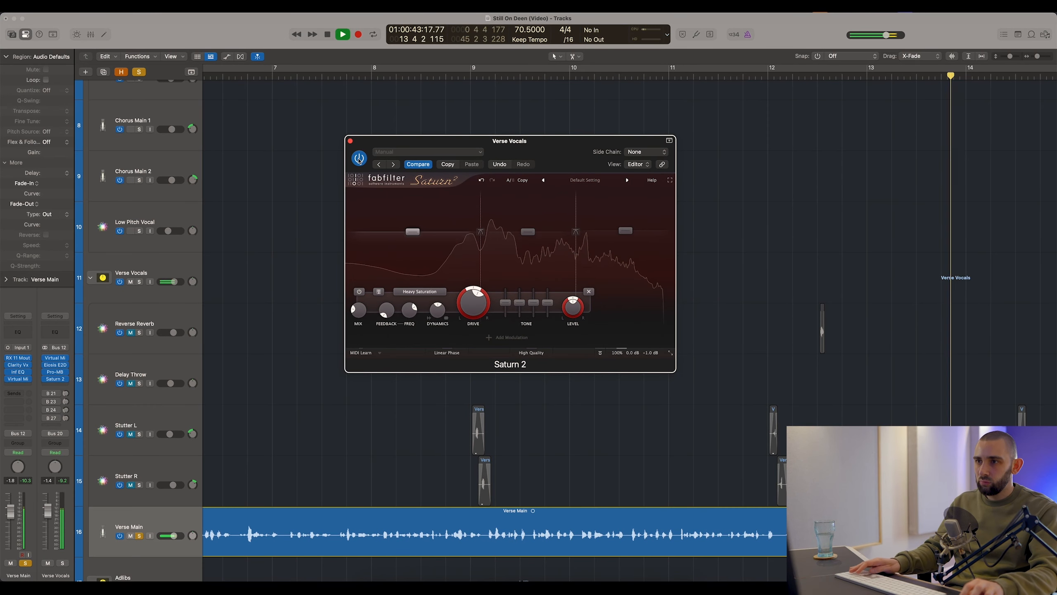
key("space")
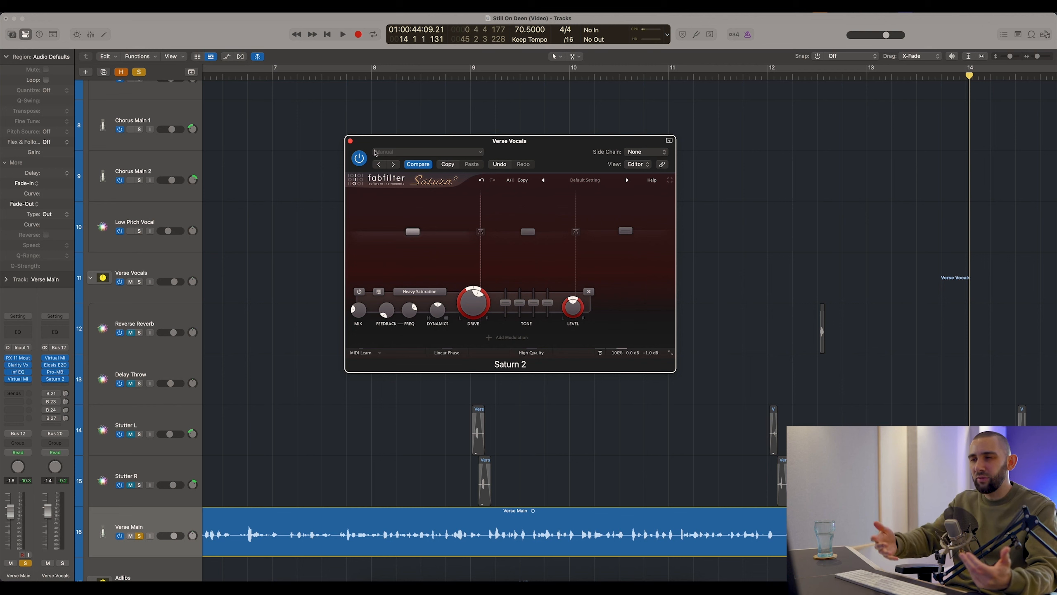
Step: Examine the drive, mix and tone settings of Saturn 2's low, mid and high bands one after another
scroll(854, 171, "up", 10)
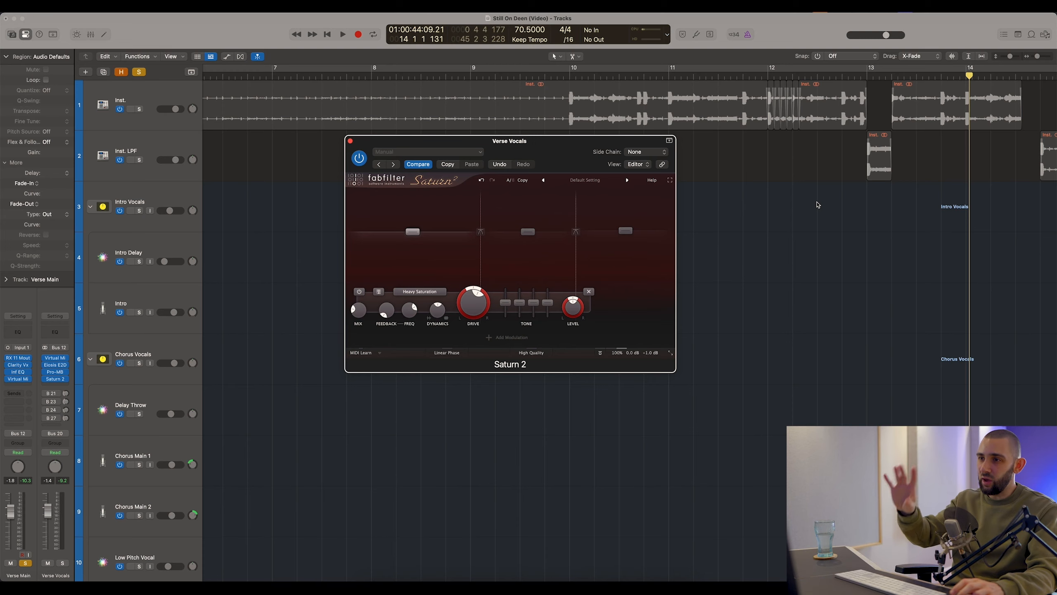
scroll(816, 204, "down", 17)
scroll(812, 202, "up", 3)
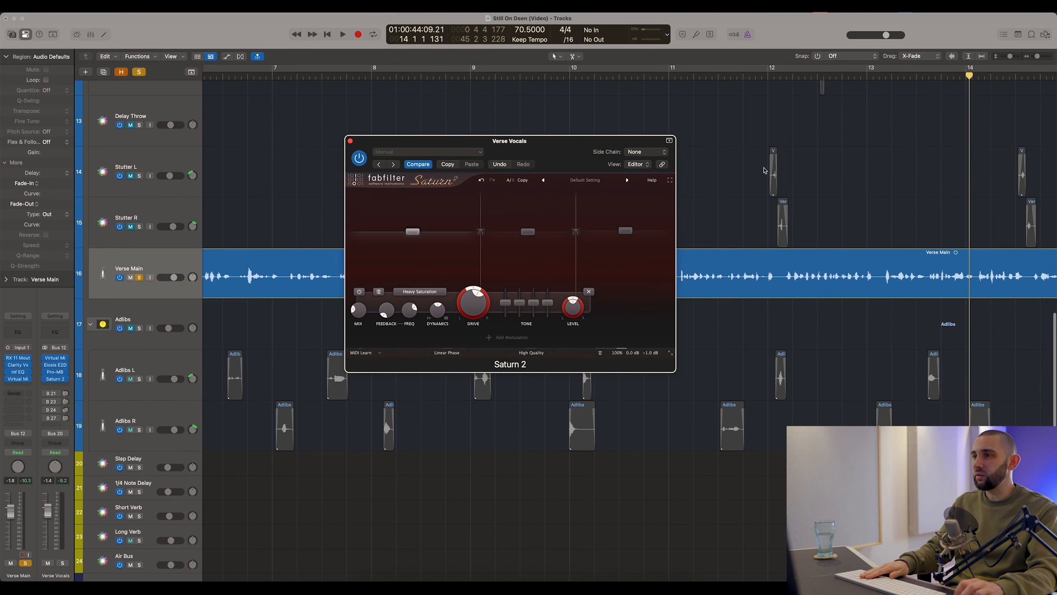
left_click(695, 120)
key("super+Left")
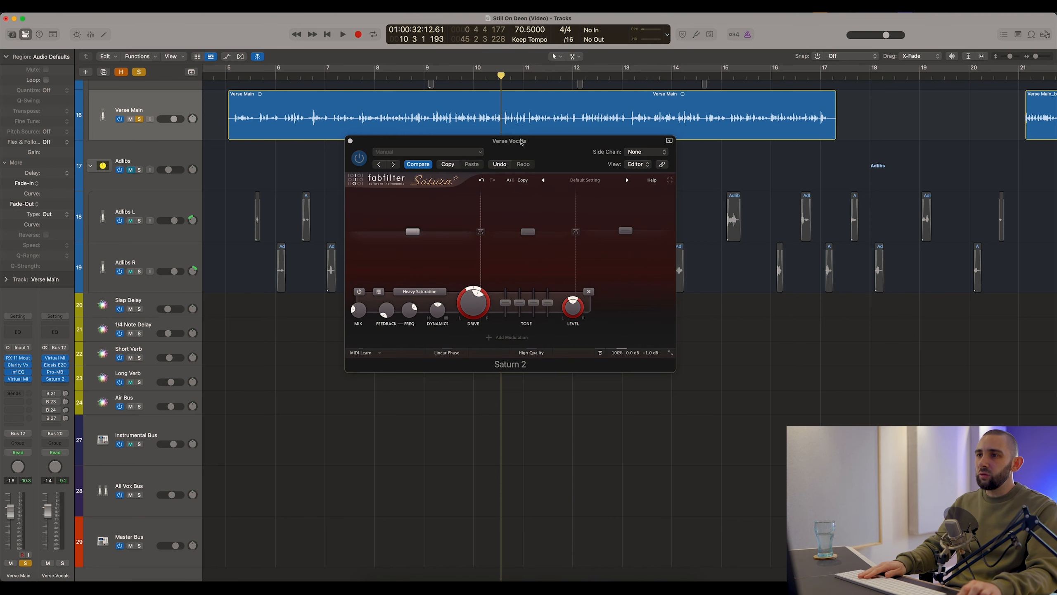
left_click_drag(522, 142, 531, 164)
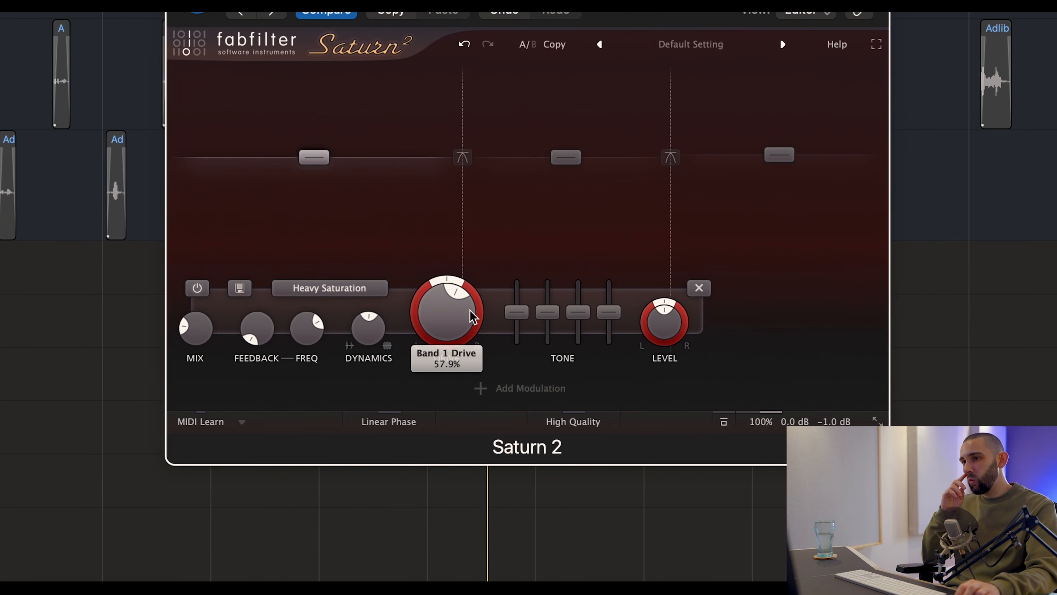
mouse_move(356, 329)
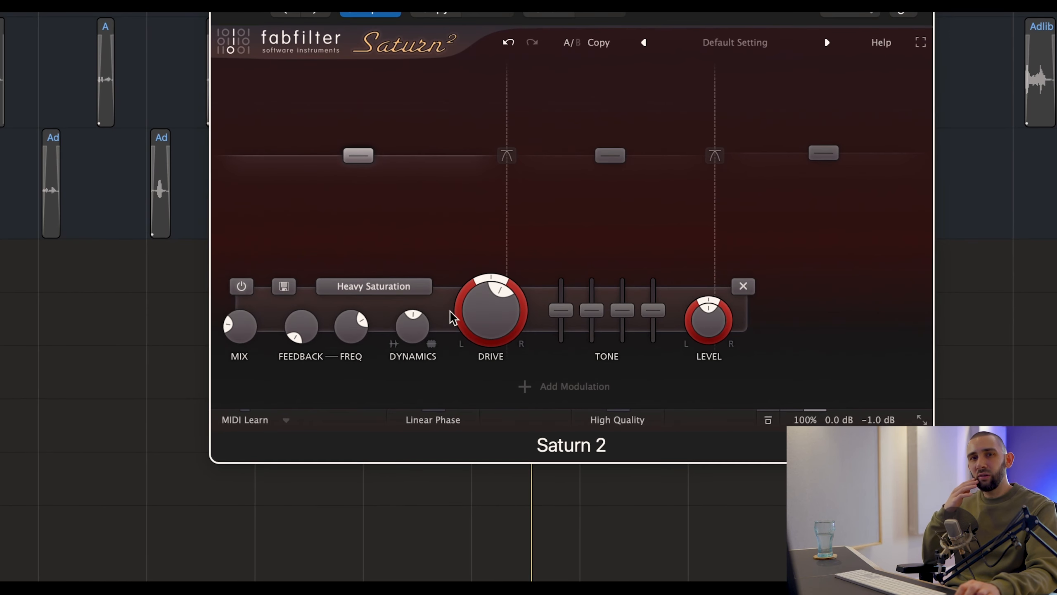
mouse_move(387, 323)
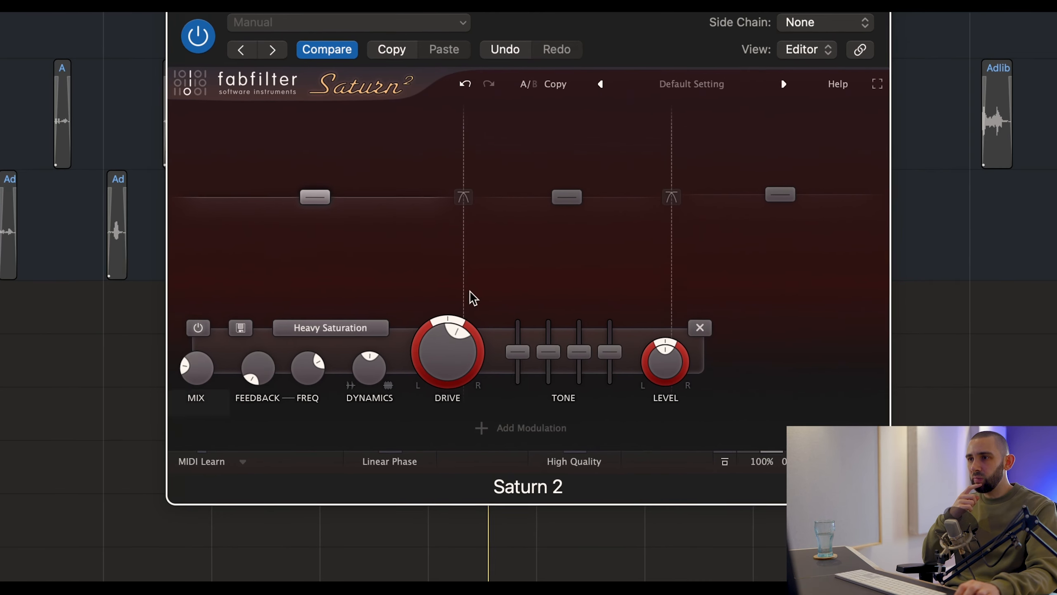
left_click(720, 216)
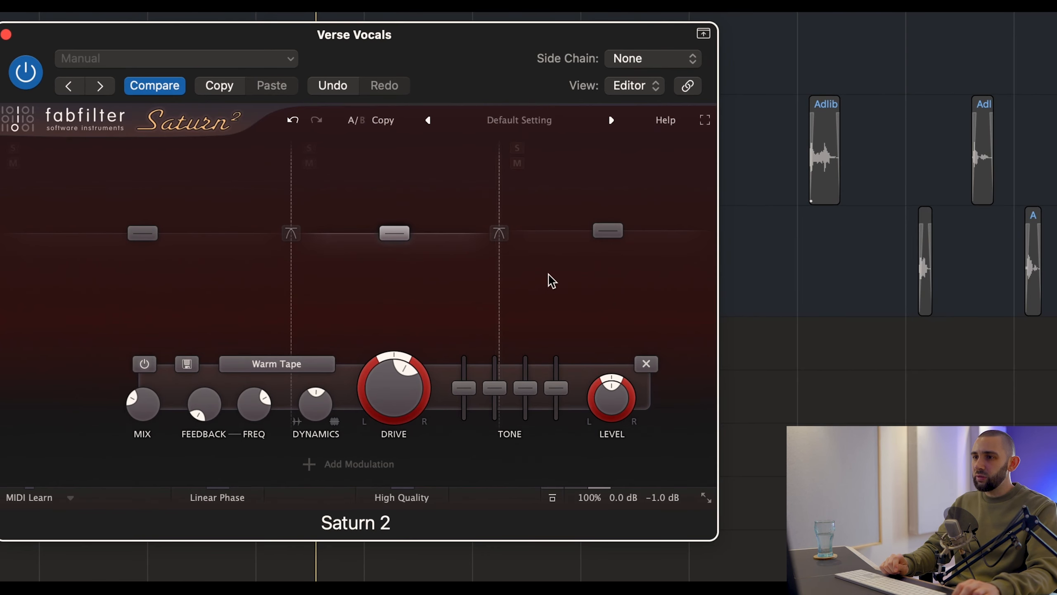
left_click(724, 224)
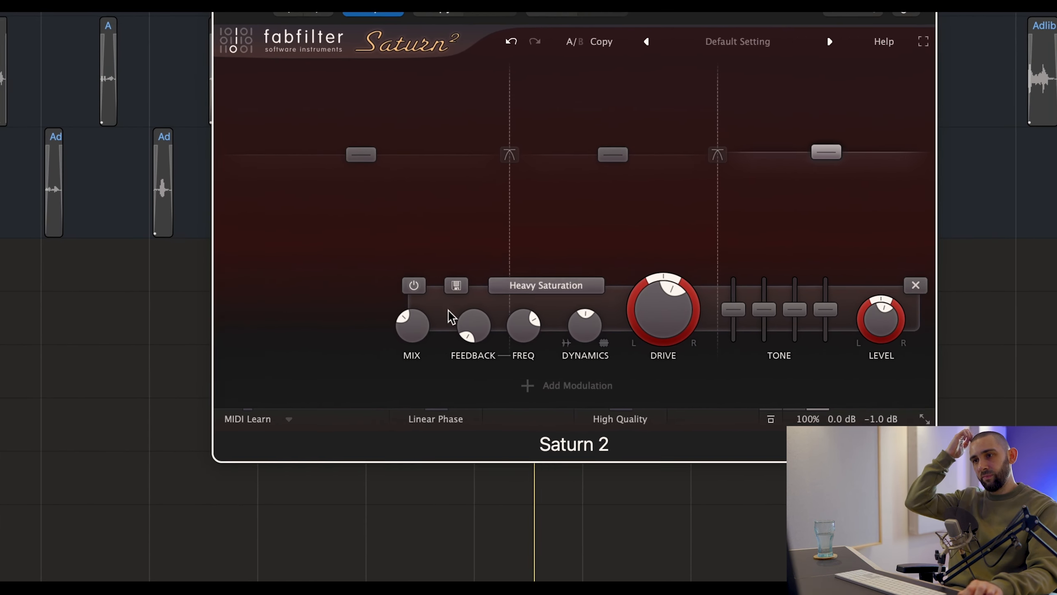
mouse_move(353, 342)
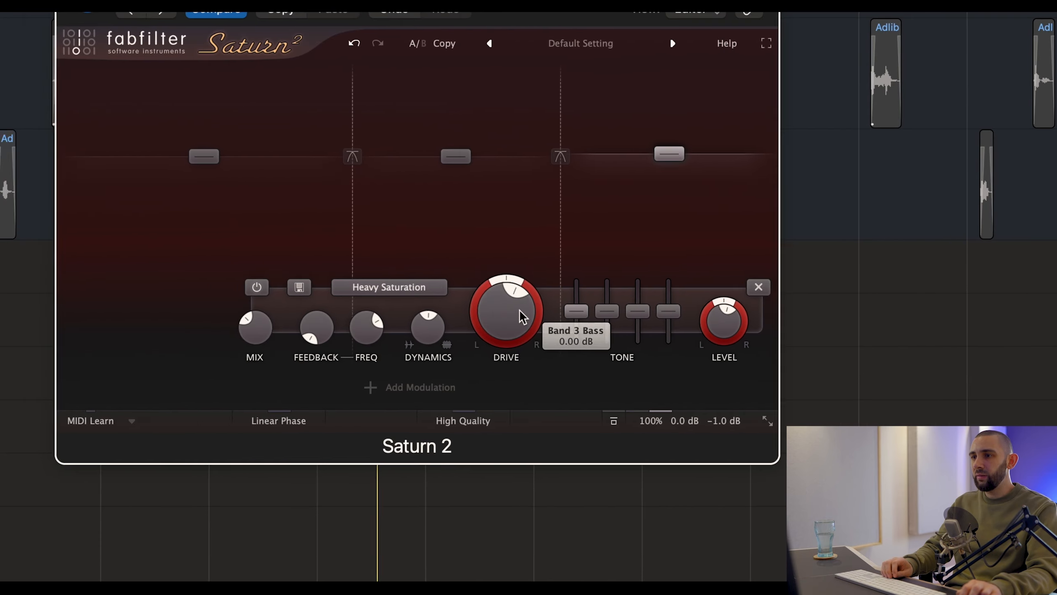
mouse_move(691, 308)
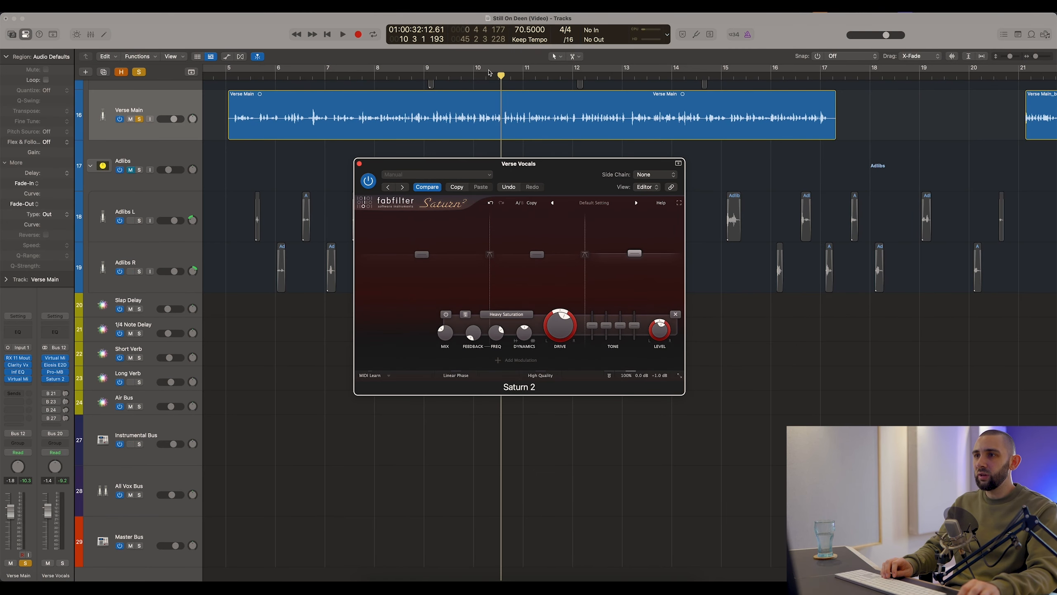
Step: Play the soloed verse from about bar 10, audition Band 3's mix raised and lowered, and undo the change before stopping
left_click(474, 76)
key("space")
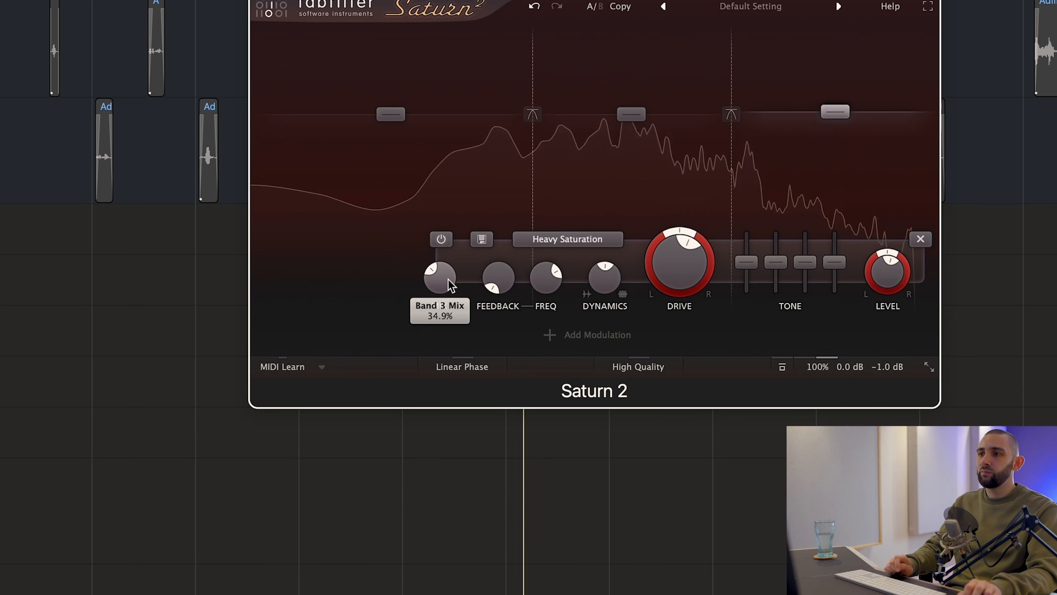
left_click_drag(448, 334, 452, 313)
left_click_drag(458, 244, 483, 116)
left_click_drag(440, 291, 459, 365)
key("super+z")
left_click_drag(595, 0, 602, 35)
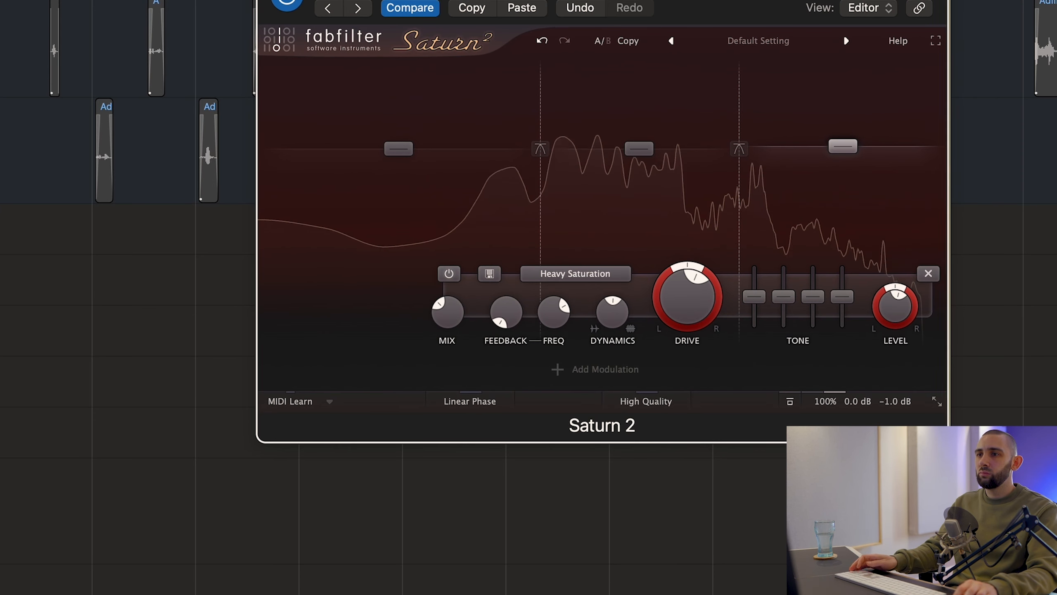
key("space")
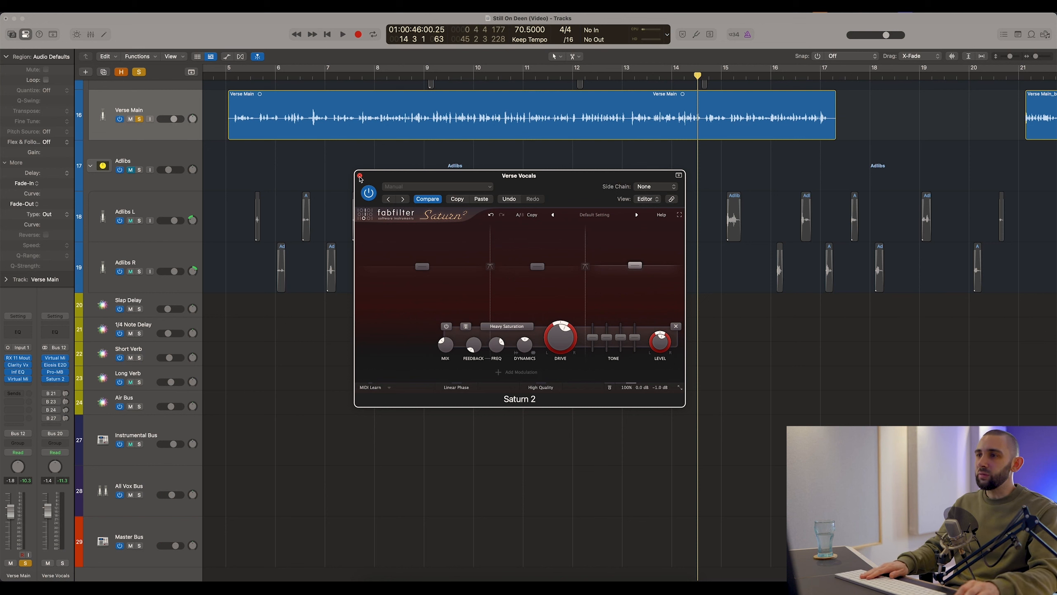
Step: Close Saturn 2 and set the playhead near the end of bar 21, within the second verse
left_click(360, 176)
scroll(463, 89, "down", 5)
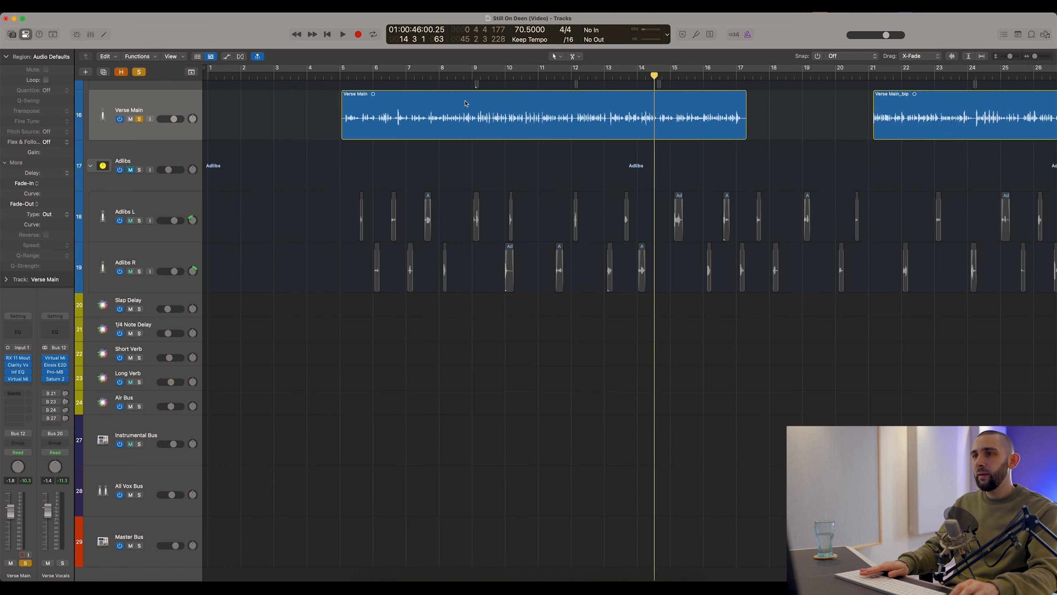
scroll(425, 107, "up", 3)
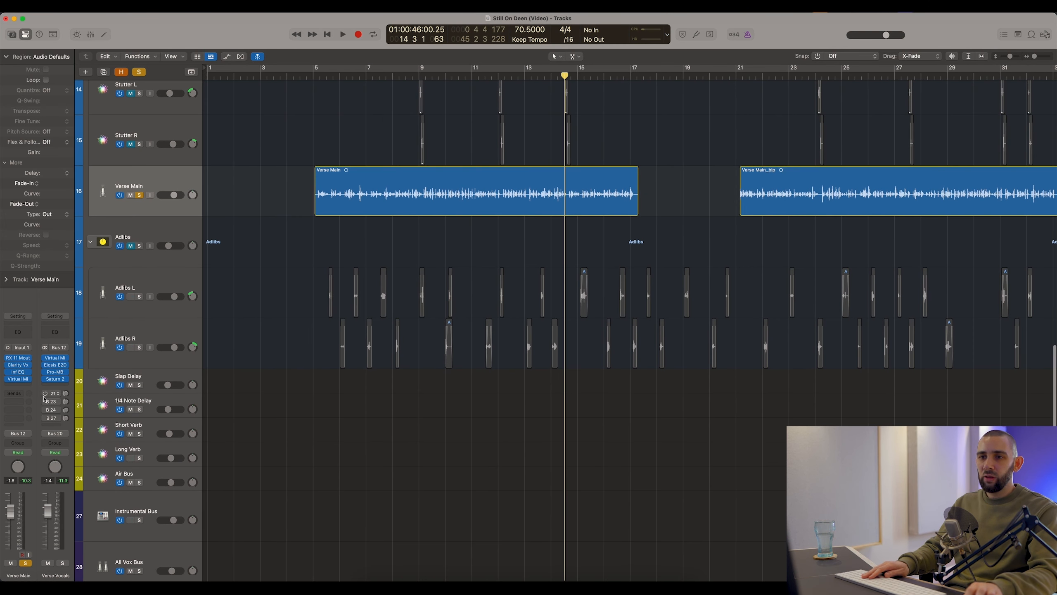
scroll(305, 319, "up", 5)
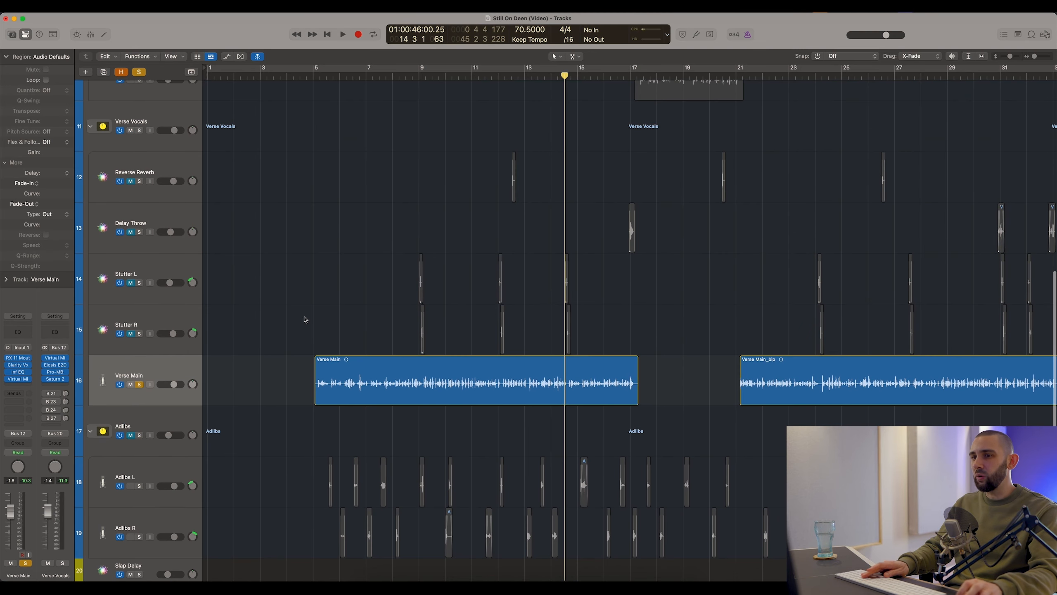
scroll(304, 319, "down", 3)
scroll(349, 305, "up", 10)
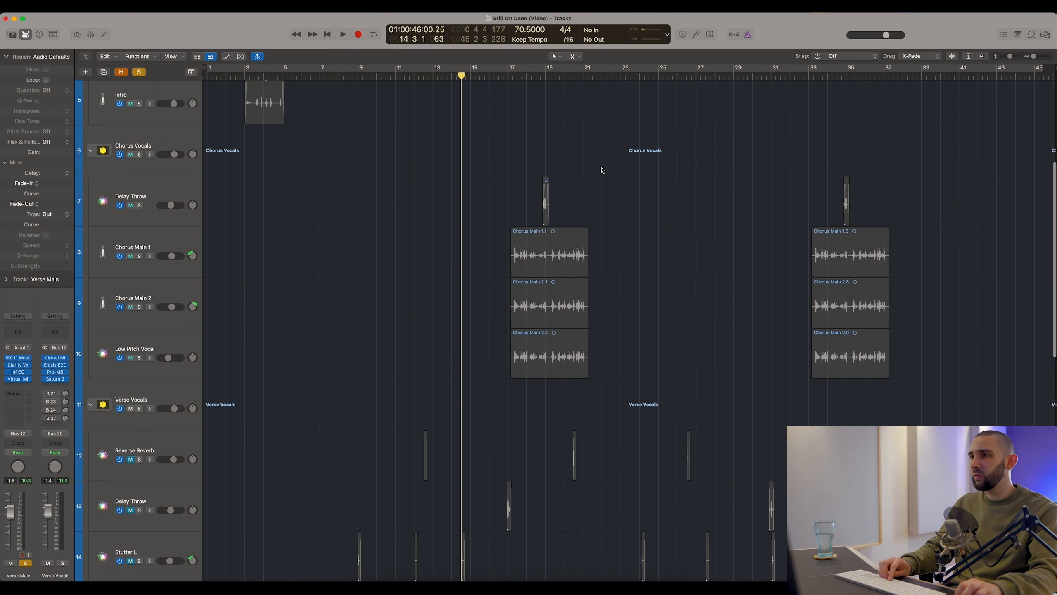
left_click(601, 75)
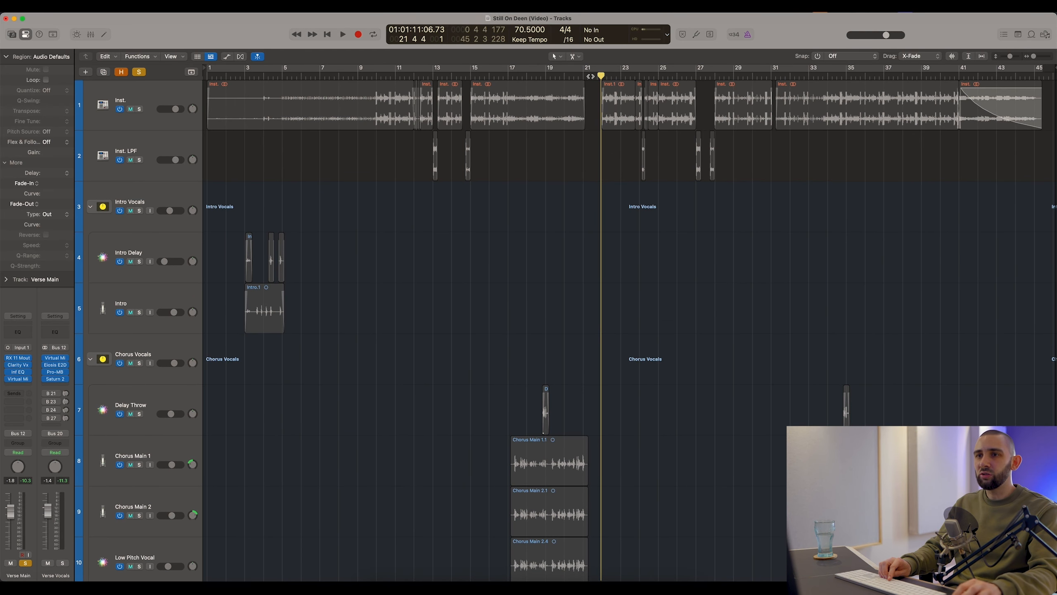
Step: Clear all solos, play the full mix, and bypass Inf EQ and Virtual Mi on Verse Main plus all Verse Vocals bus inserts
scroll(330, 165, "down", 10)
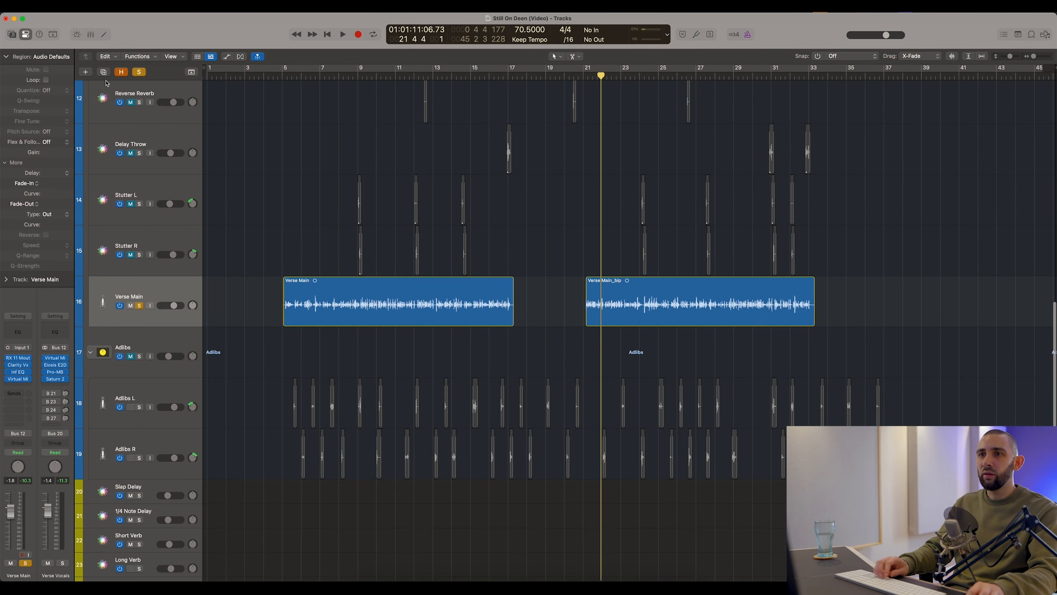
left_click(140, 72)
key("space")
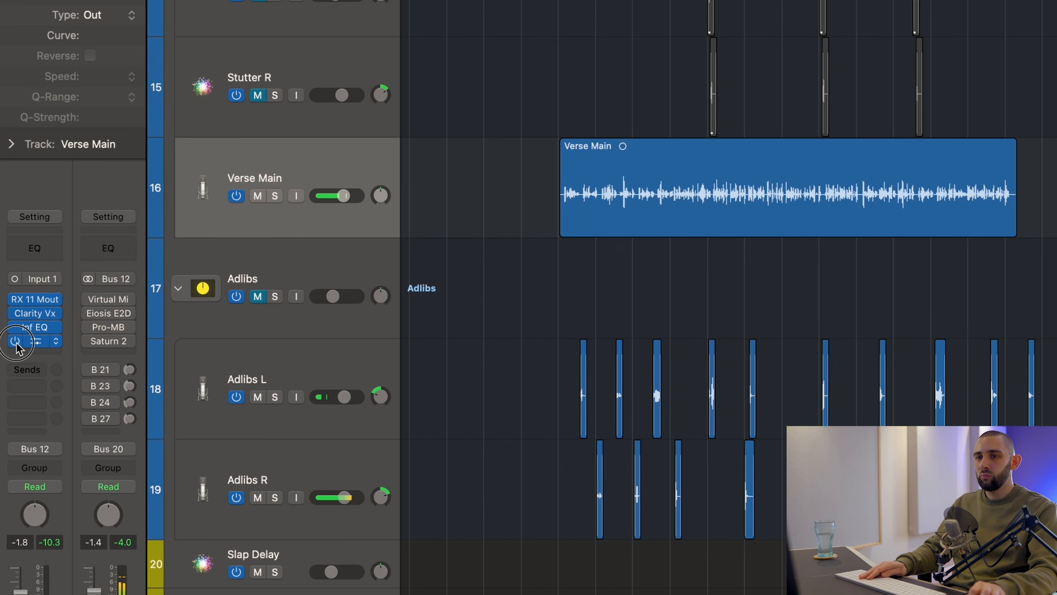
left_click(15, 341)
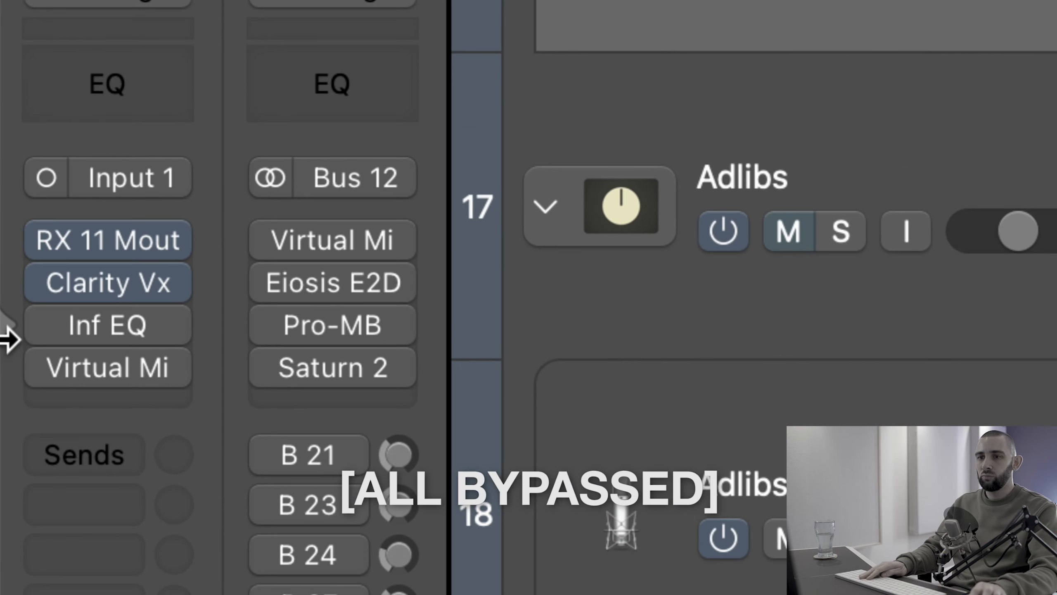
Step: Re-enable the bypassed inserts on Verse Main and Verse Vocals, and set the playhead at about bar 9
left_click_drag(7, 332, 13, 368)
left_click_drag(227, 251, 231, 376)
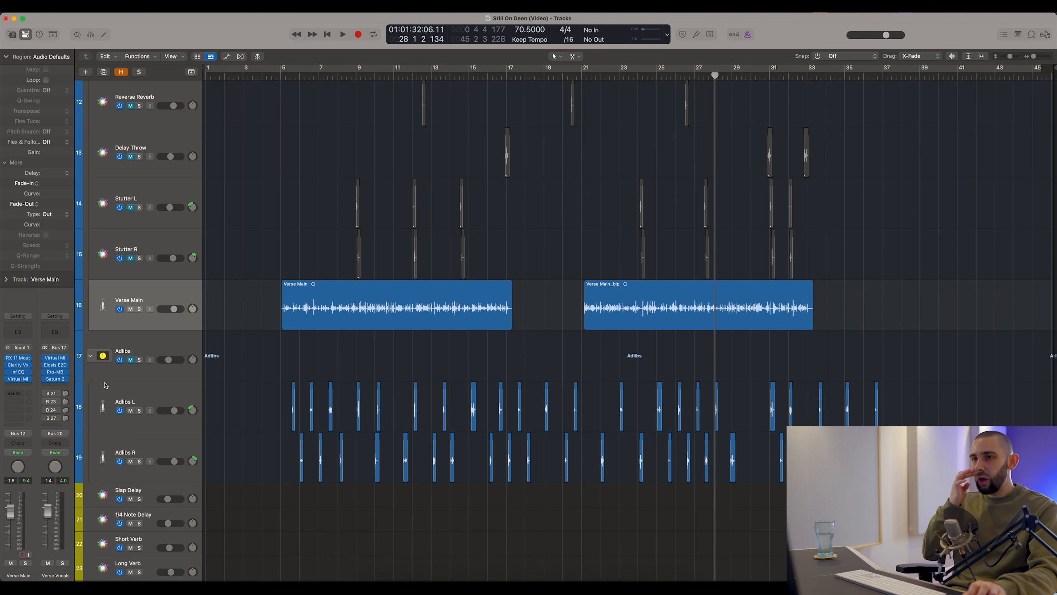
left_click_drag(284, 76, 357, 76)
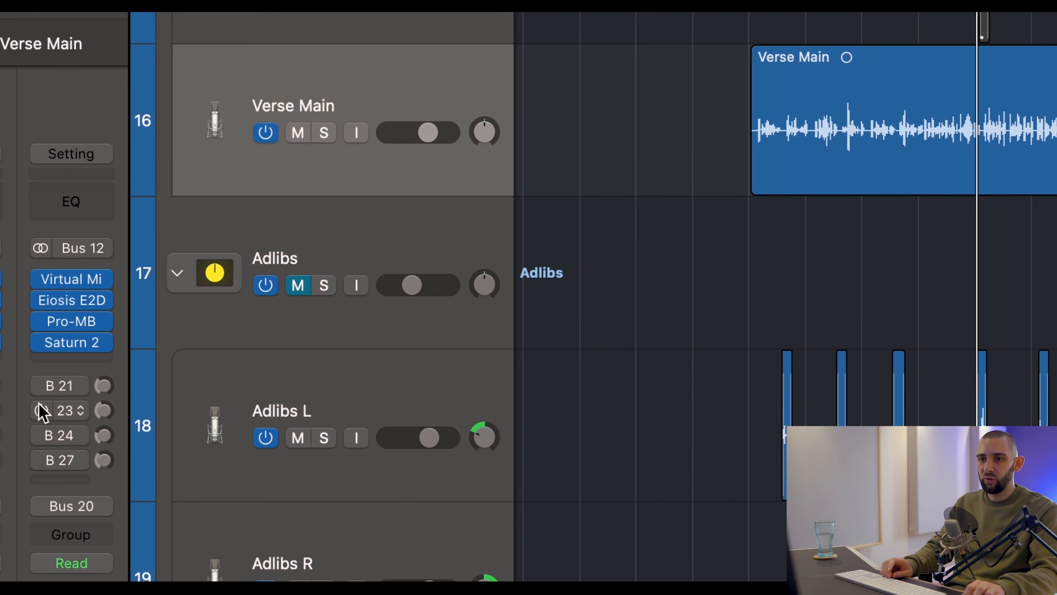
Step: Look through the effect return tracks one by one: Slap Delay, 1/8 Note Delay, Short Verb, Long Verb and Air Bus
scroll(100, 287, "down", 10)
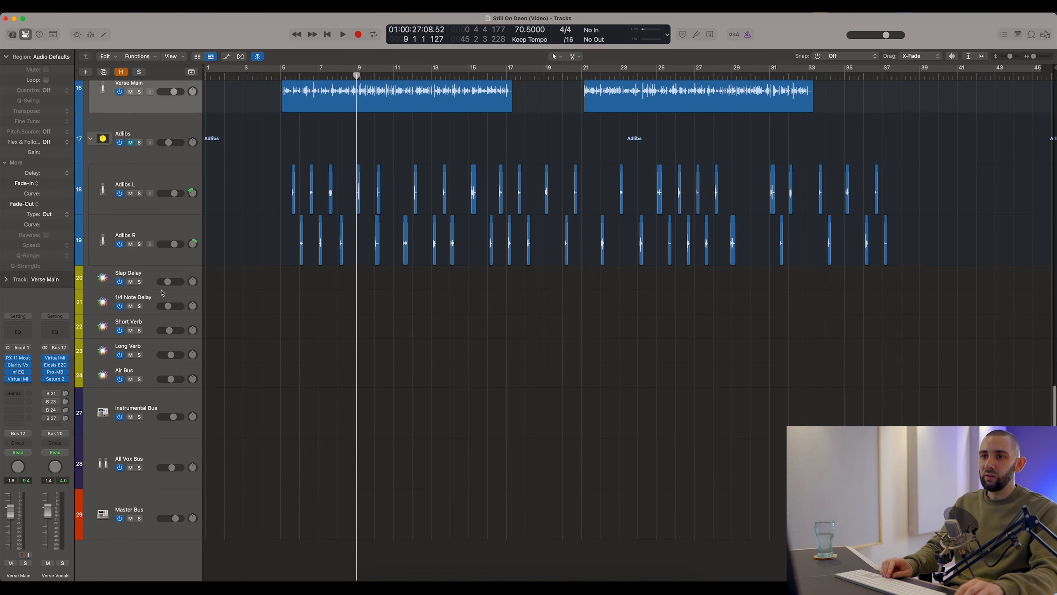
left_click(95, 284)
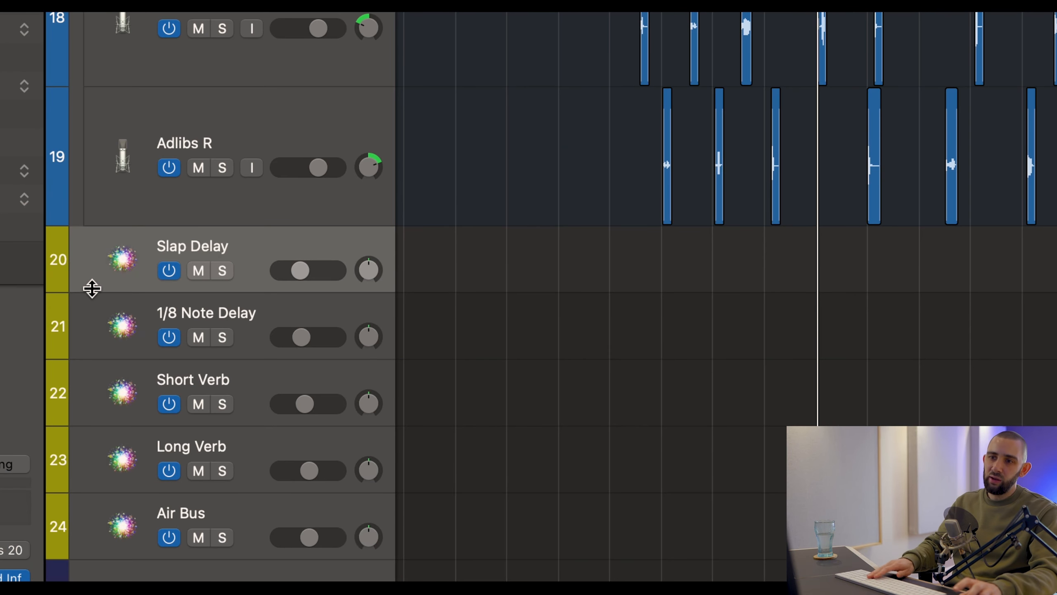
left_click(90, 294)
left_click(98, 364)
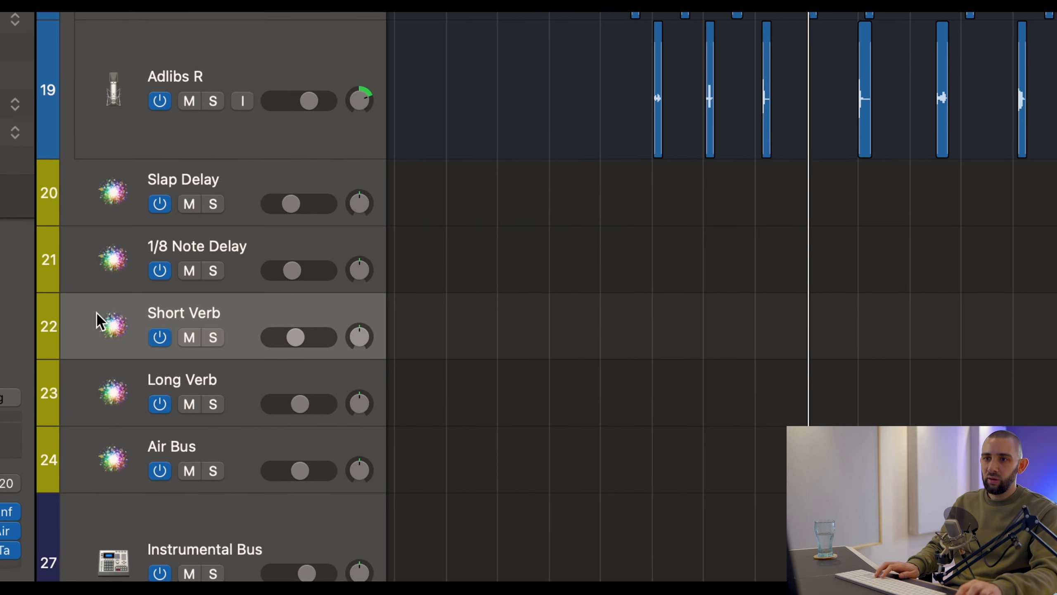
left_click(156, 377)
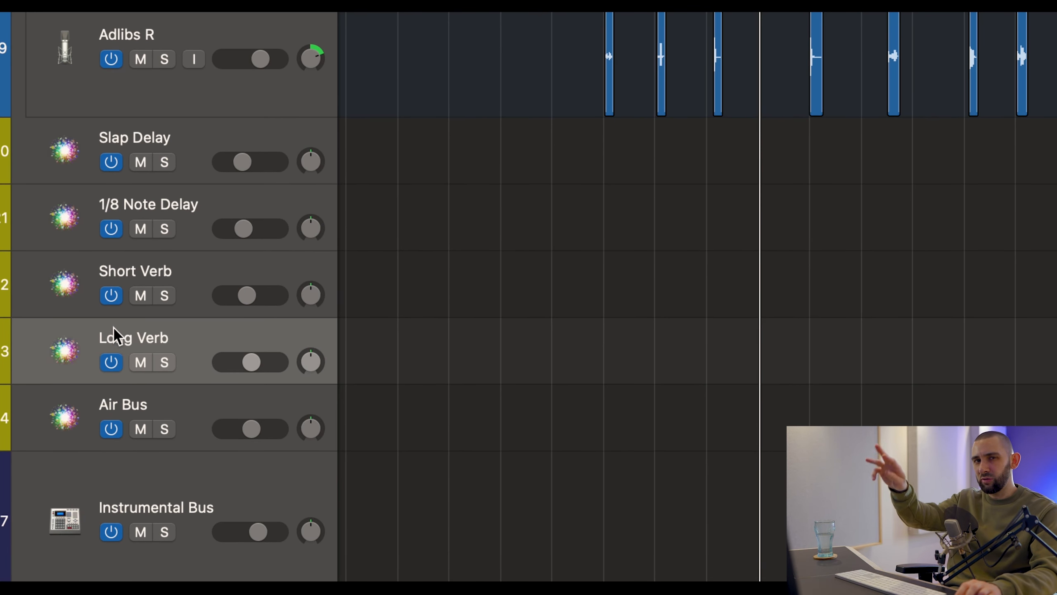
left_click(117, 393)
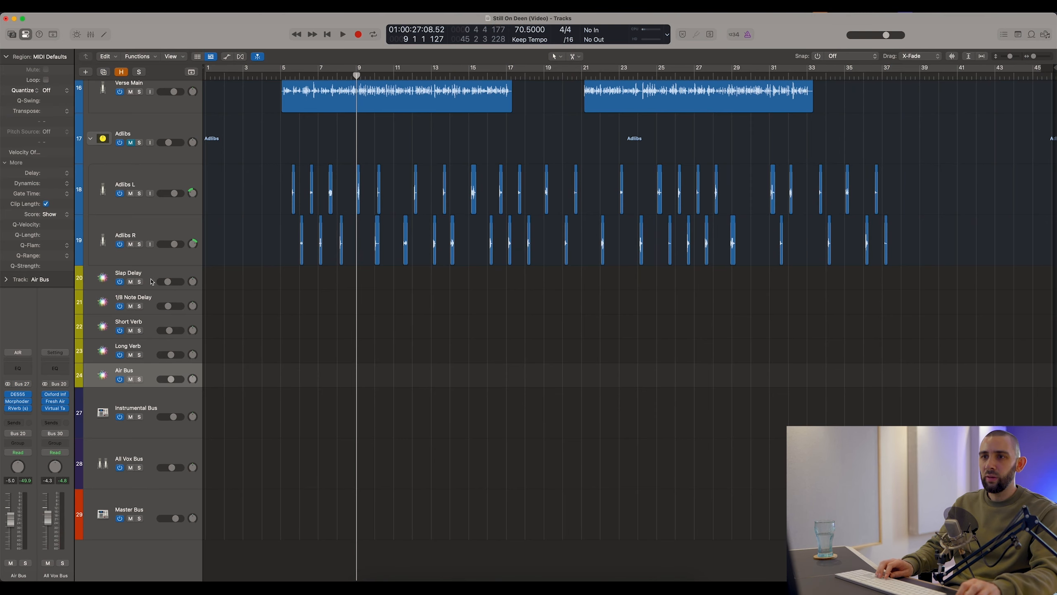
Step: Select the Verse Main track, solo it and start playback from bar 9
scroll(152, 282, "up", 1)
left_click(155, 292)
scroll(268, 281, "up", 5)
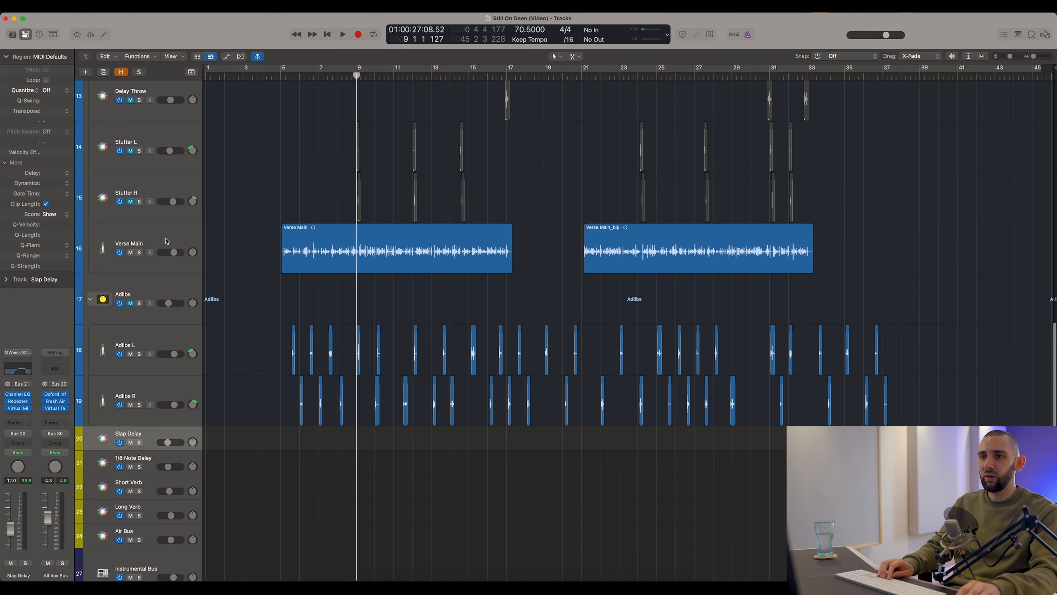
left_click(166, 241)
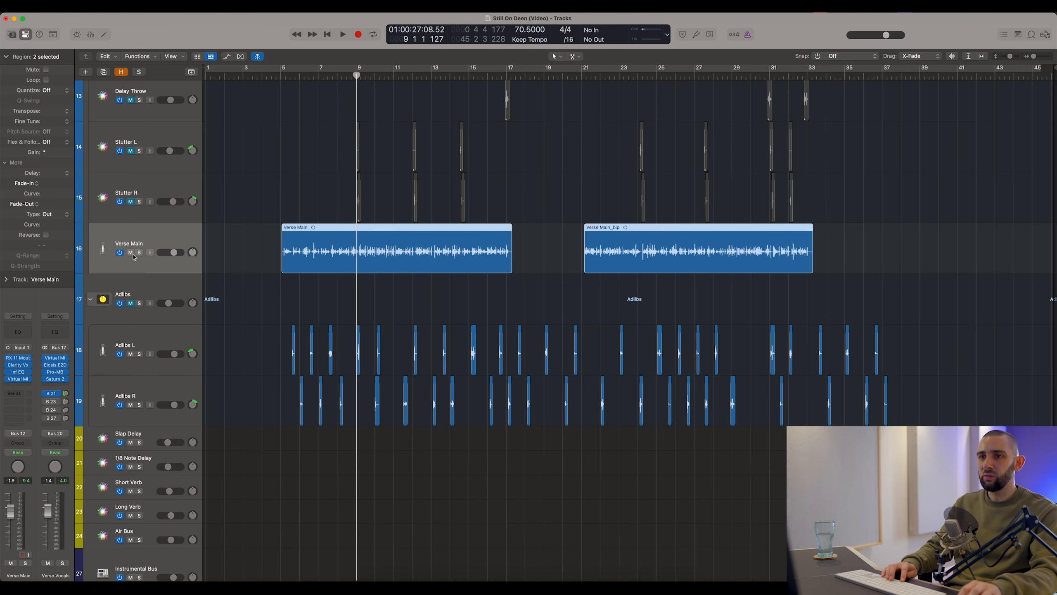
left_click(139, 252)
key("space")
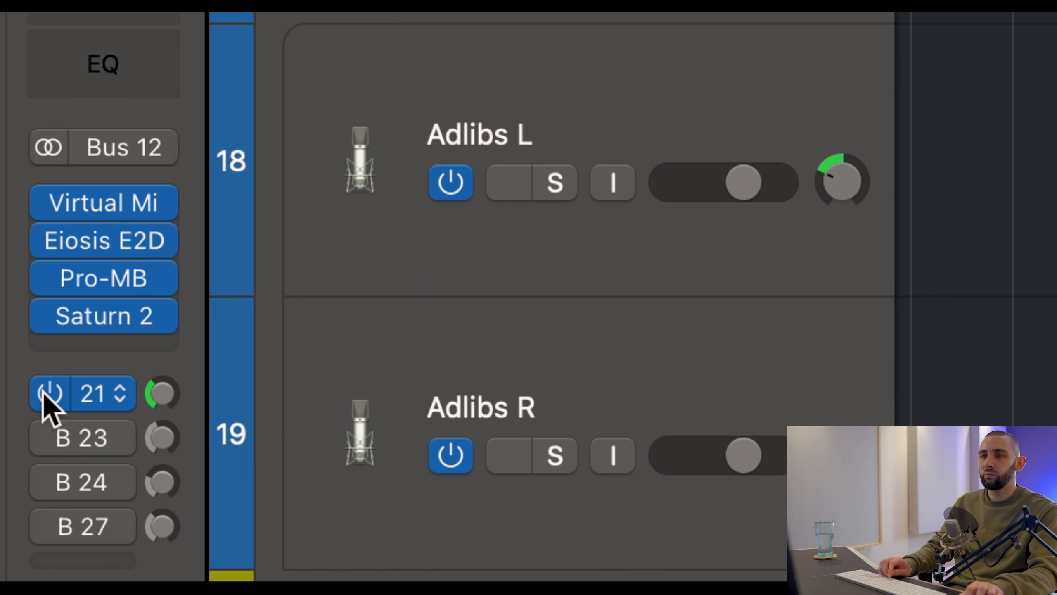
Step: Audition the slap delay on the playing verse by switching the Verse Vocals Bus 21 send off and on
left_click(46, 395)
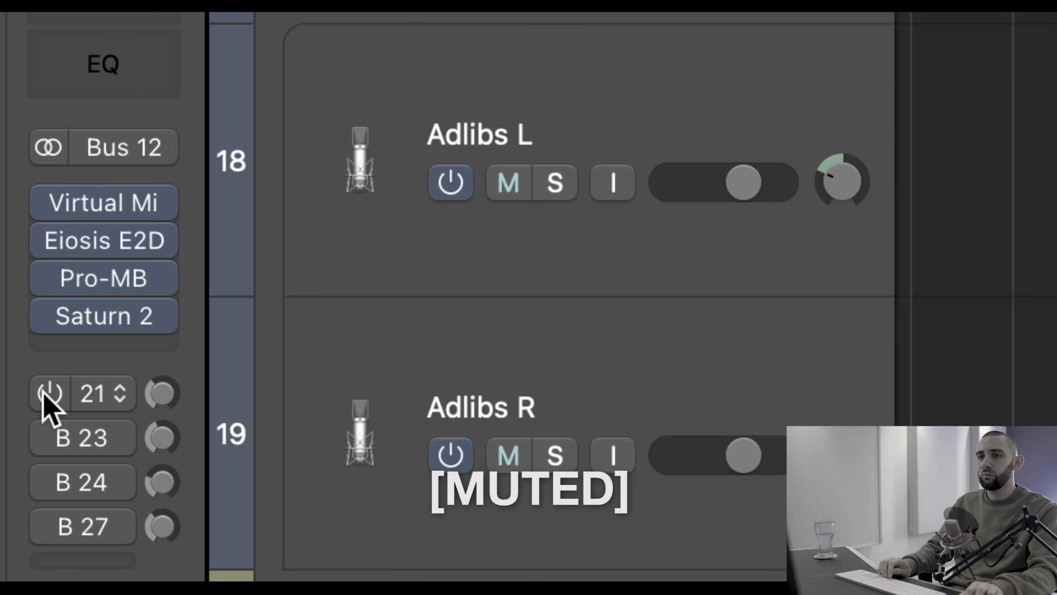
left_click(47, 394)
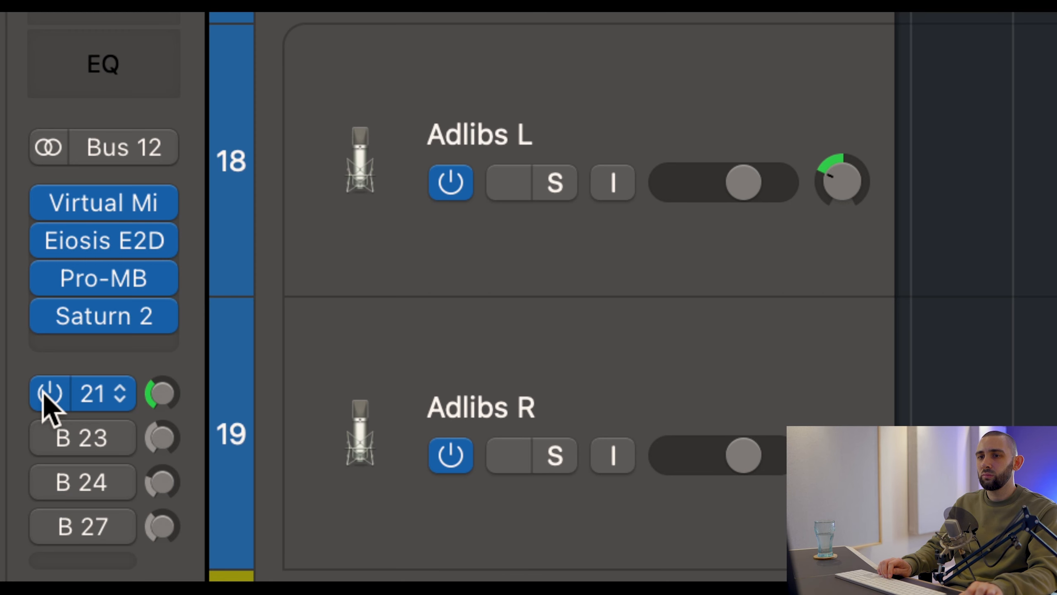
left_click(47, 393)
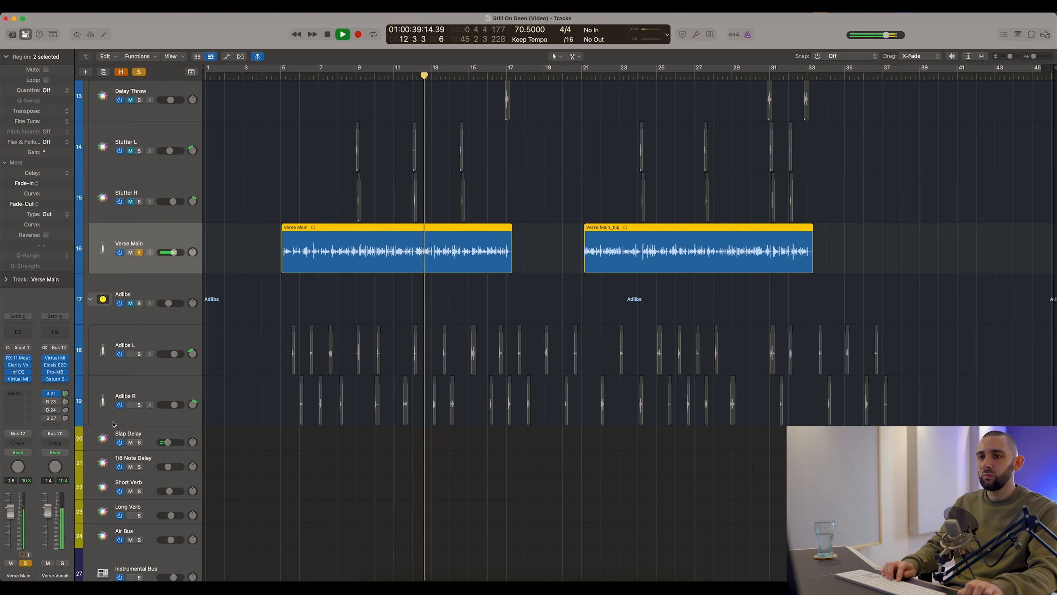
Step: Open Slap Delay's Channel EQ, stop playback, return the playhead to bar 9 and examine the low and high cut filters
left_click(27, 394)
left_click(28, 394)
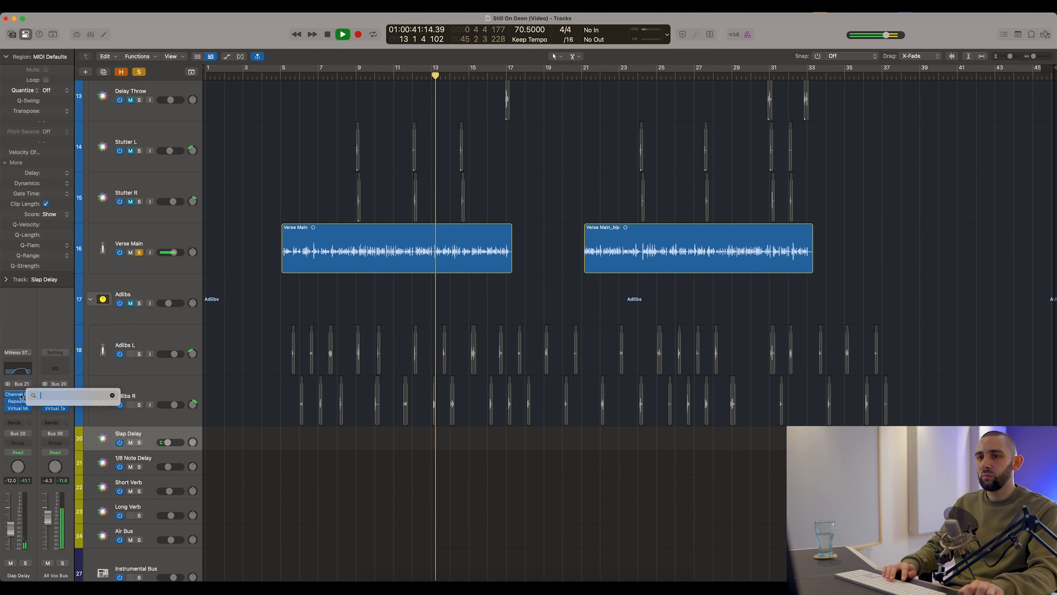
left_click(17, 395)
key("space")
left_click_drag(406, 124, 350, 249)
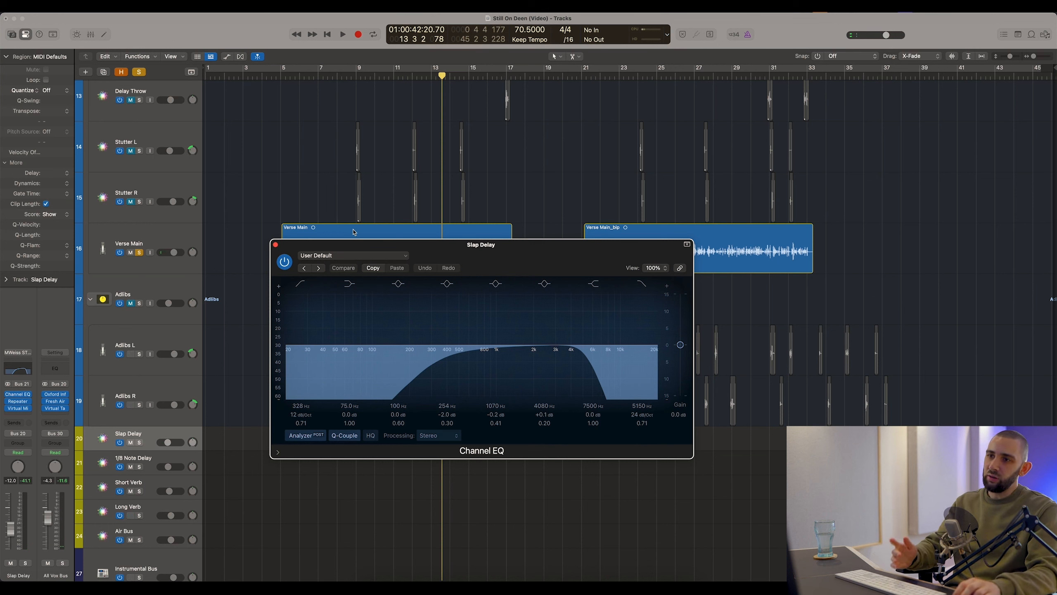
left_click_drag(348, 246, 407, 298)
left_click(358, 78)
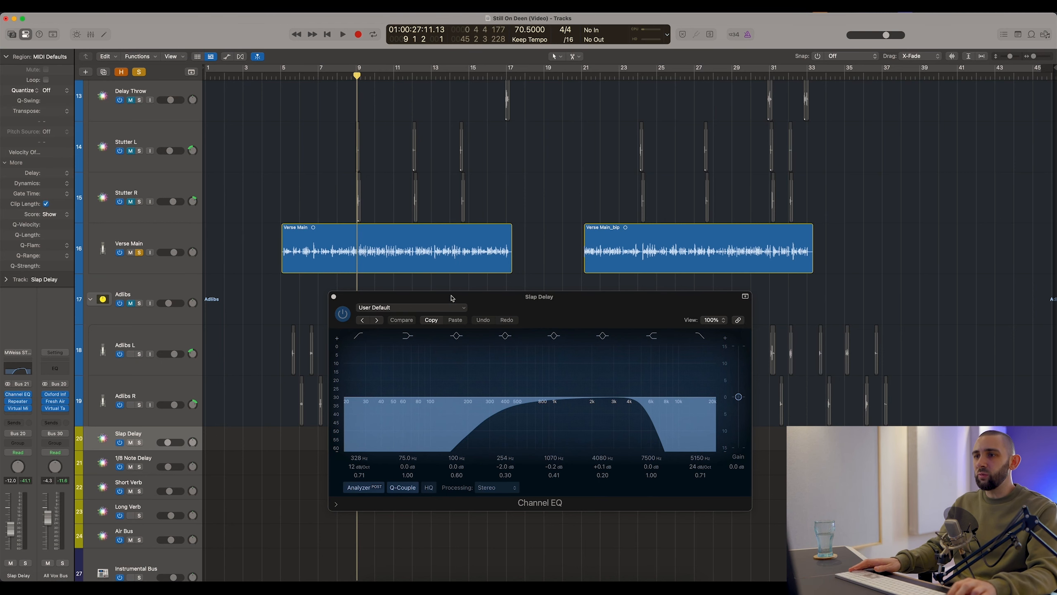
left_click_drag(438, 301, 271, 154)
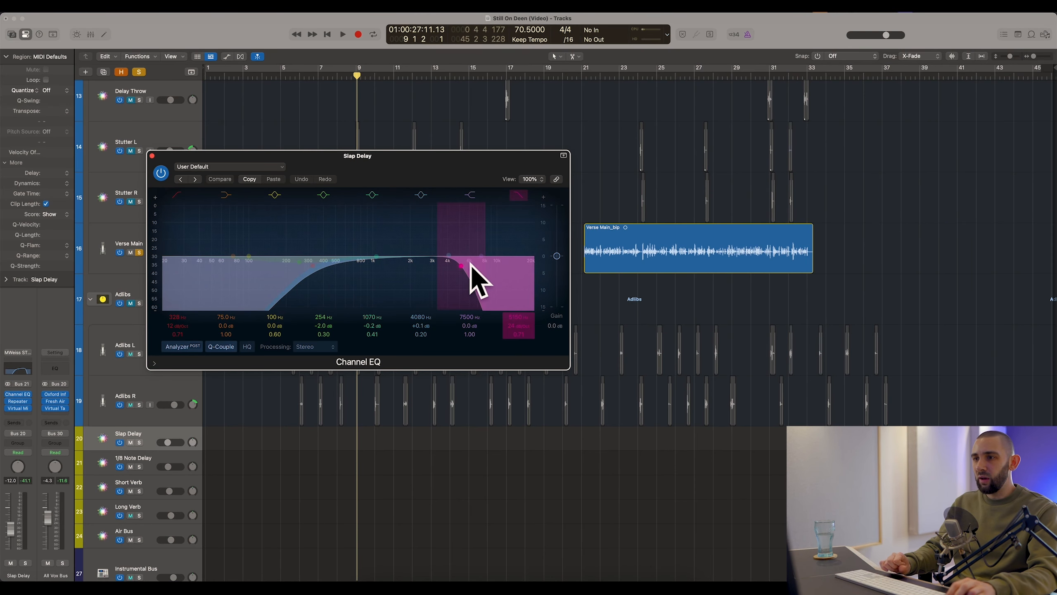
Step: Open Slap Delay's Repeater beside the Channel EQ and examine its CLA-ish Tape Slap preset settings
left_click(20, 403)
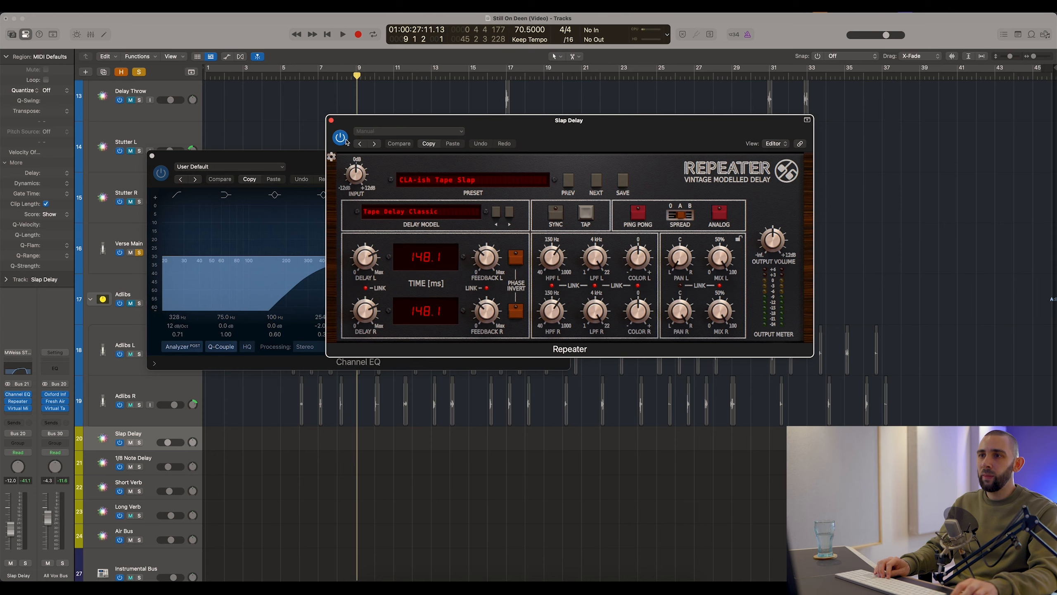
left_click_drag(569, 123, 709, 208)
left_click_drag(430, 173, 433, 144)
left_click_drag(626, 219, 503, 248)
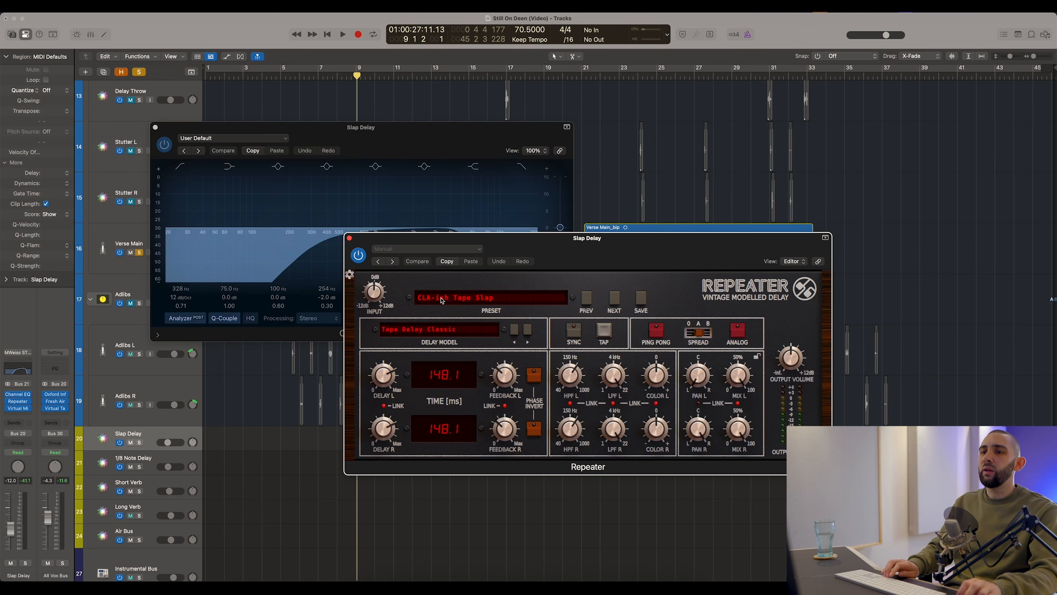
Step: Open Slap Delay's Virtual Mix Rack and examine the FG-401 compressor module
left_click(18, 408)
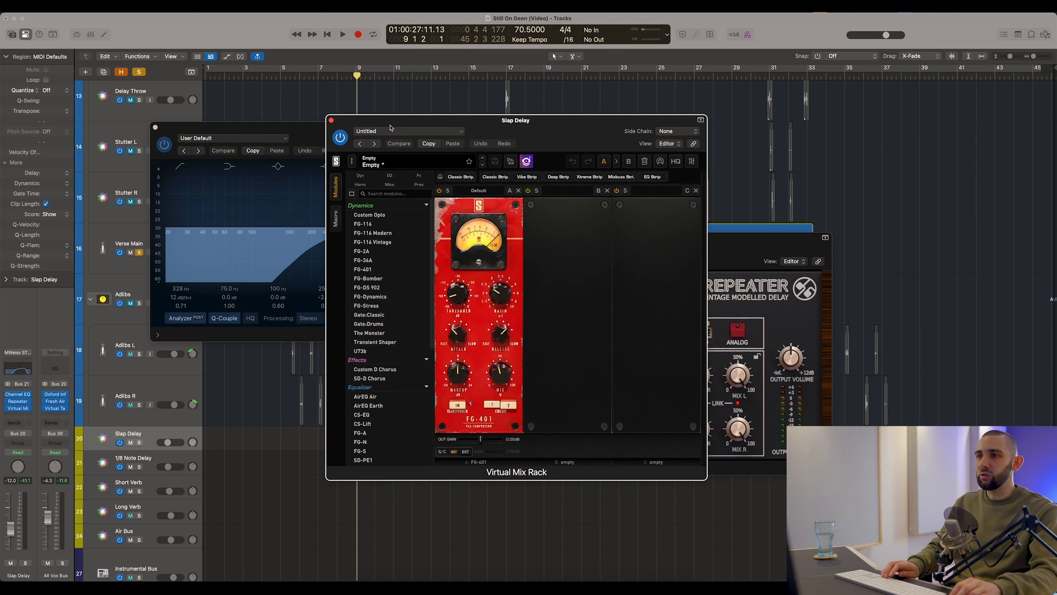
left_click_drag(390, 126, 386, 121)
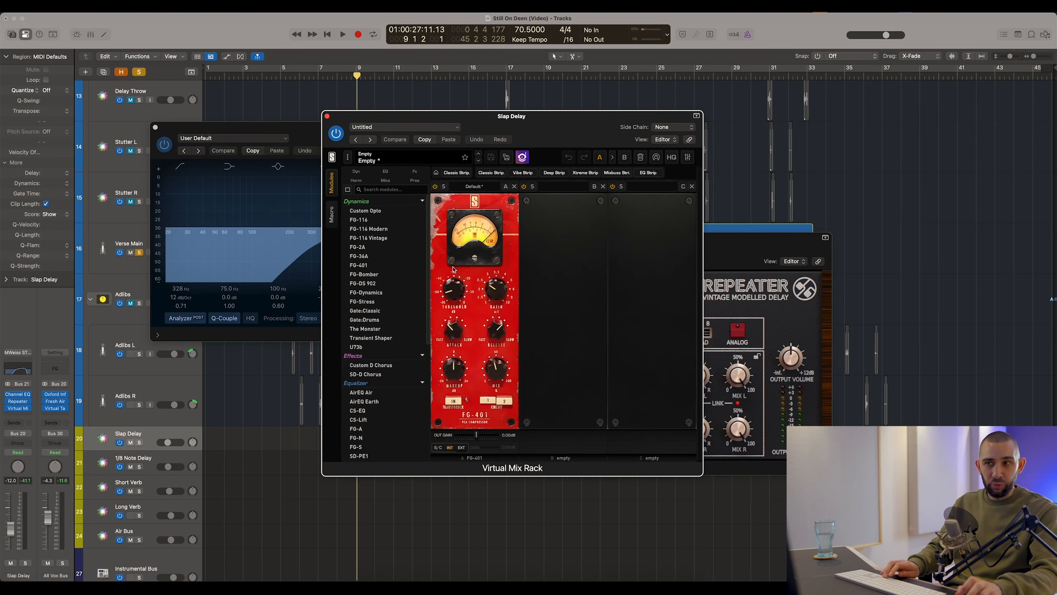
Step: Solo only the Slap Delay return, play from bar 9, and arrange the Virtual Mix Rack and Repeater windows apart
left_click(139, 443)
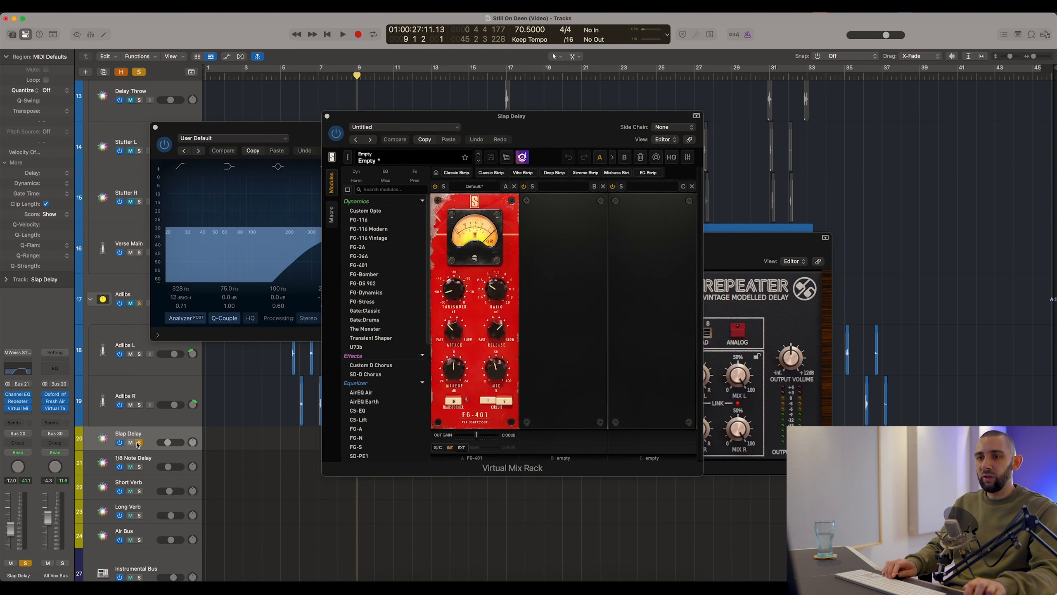
left_click_drag(549, 168, 594, 136)
key("space")
left_click_drag(415, 239, 360, 295)
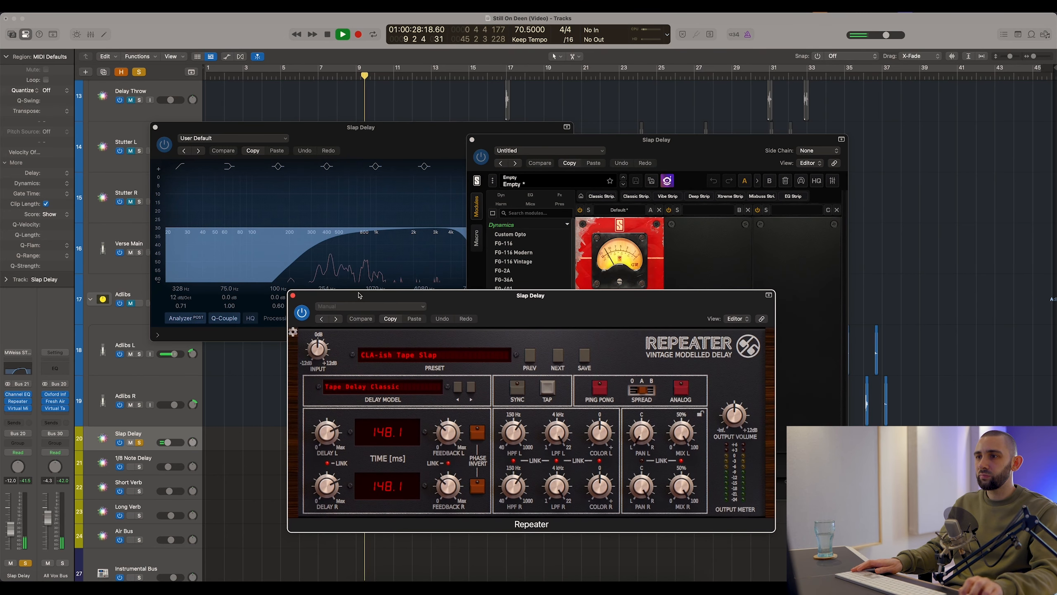
left_click_drag(531, 157, 592, 145)
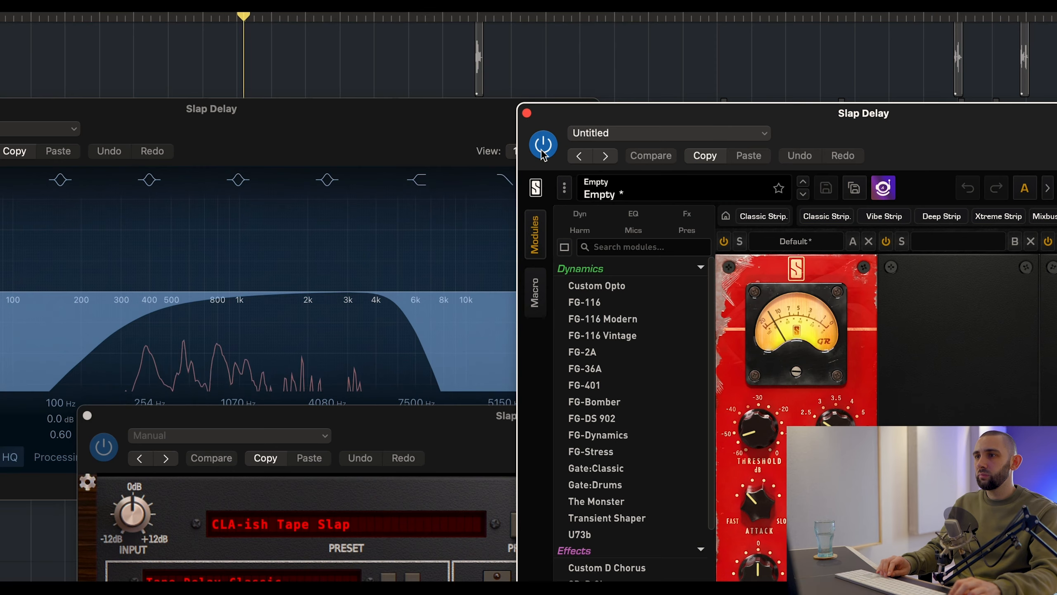
Step: Audition Slap Delay's Virtual Mix Rack by bypassing and re-enabling it during playback, and close its window
left_click(542, 150)
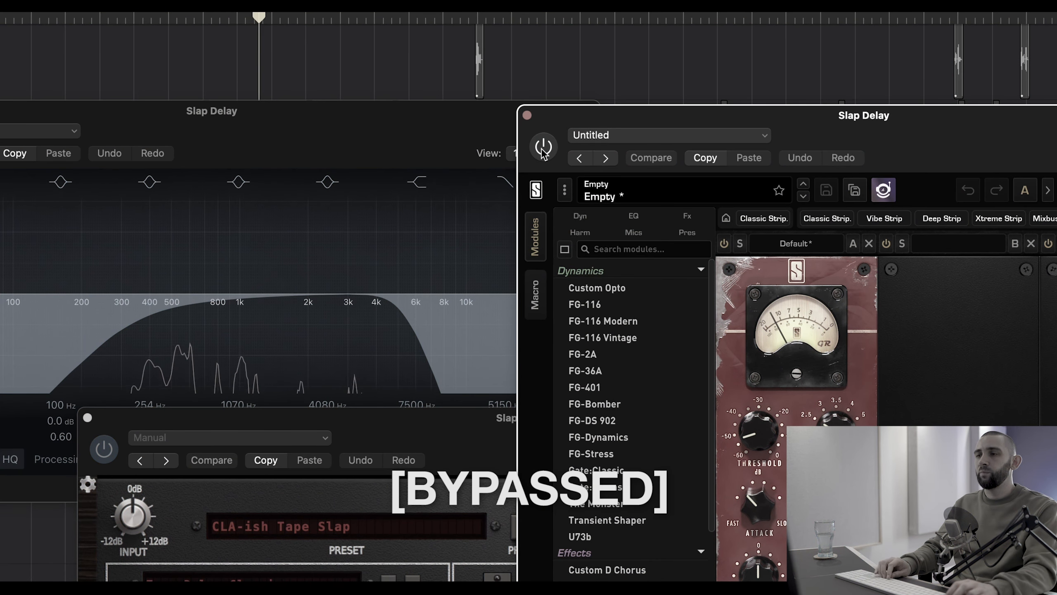
left_click(542, 151)
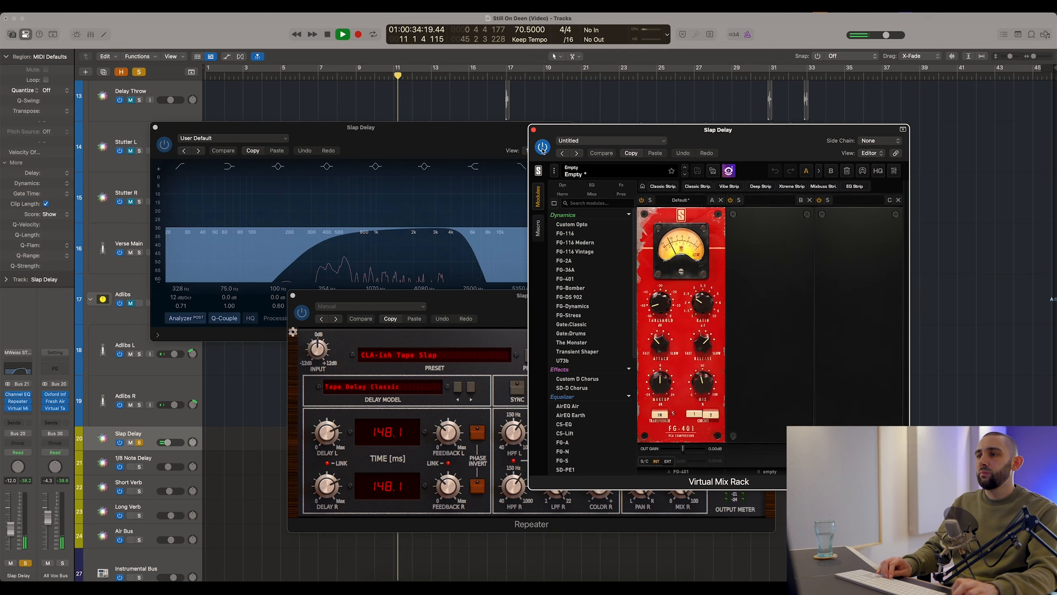
left_click(534, 130)
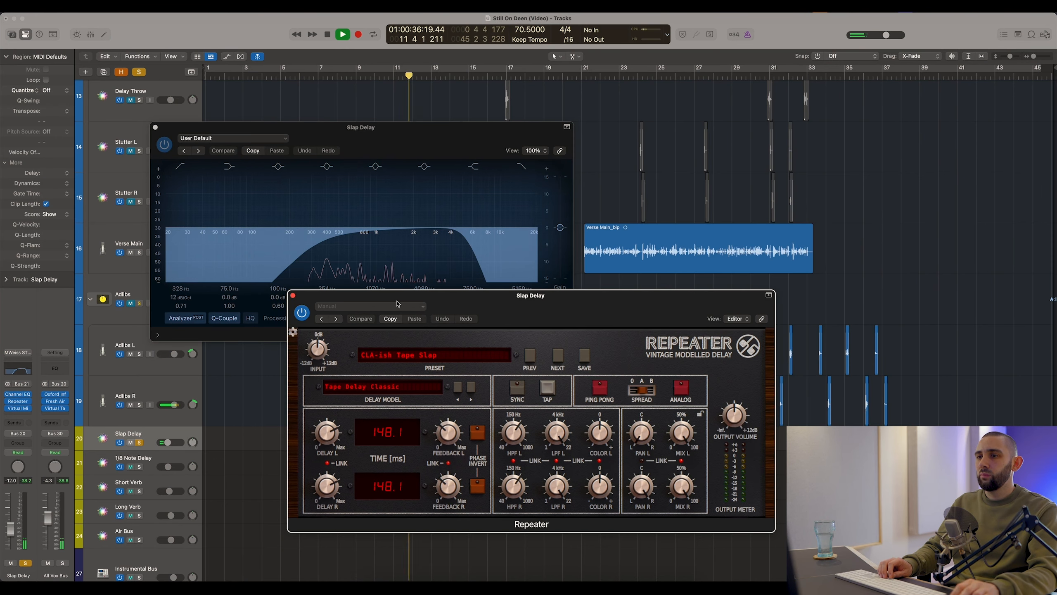
Step: Audition Repeater's stereo spread during playback by switching Spread to 0 and back to A
left_click_drag(398, 302, 448, 261)
left_click(685, 350)
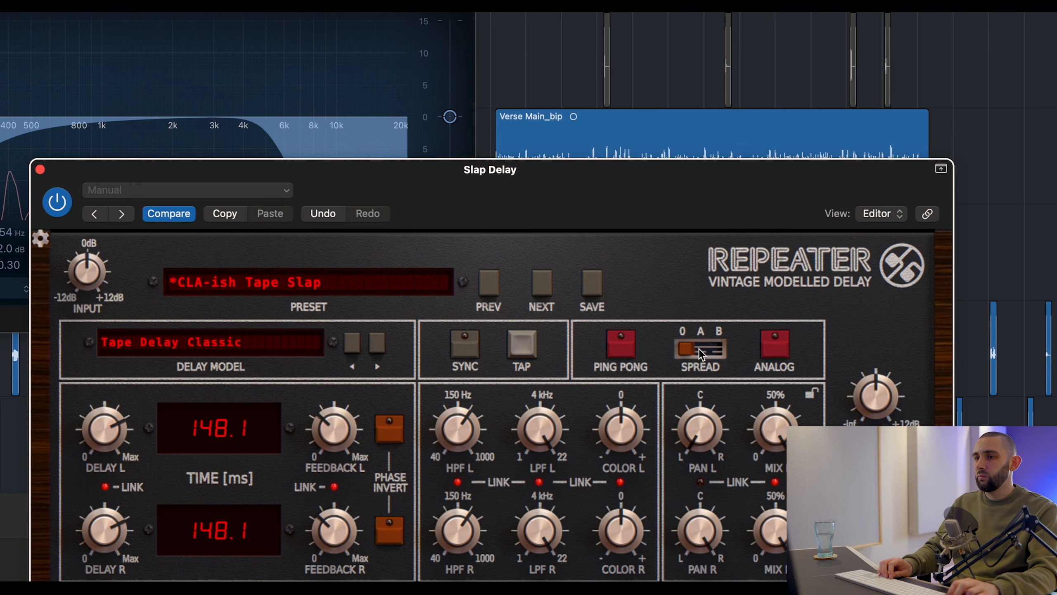
left_click(698, 349)
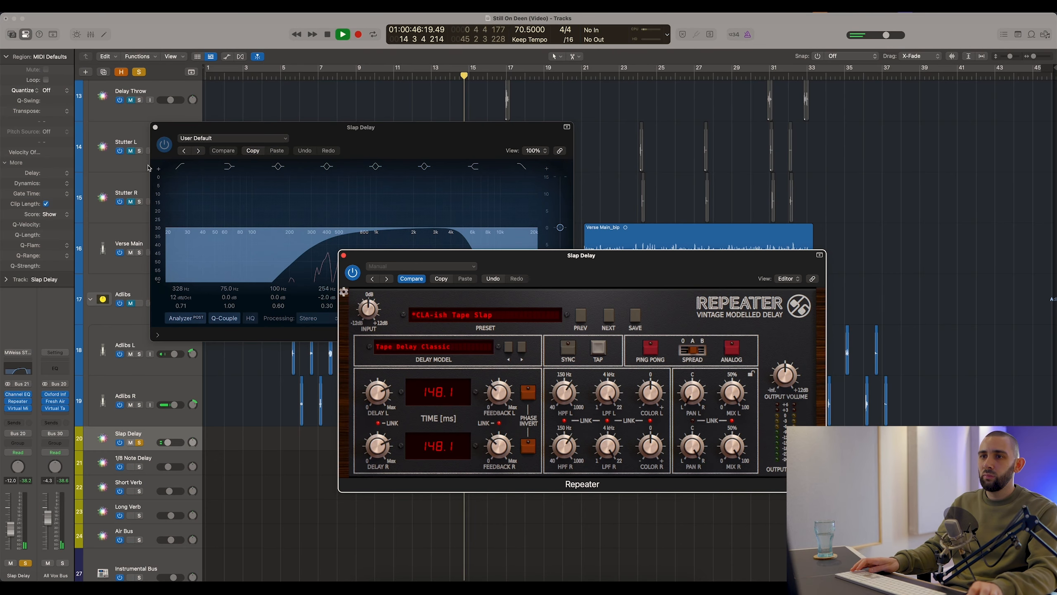
Step: Solo Verse Main alongside Slap Delay, close the Channel EQ and Repeater windows, and stop playback
scroll(130, 145, "up", 4)
left_click(139, 336)
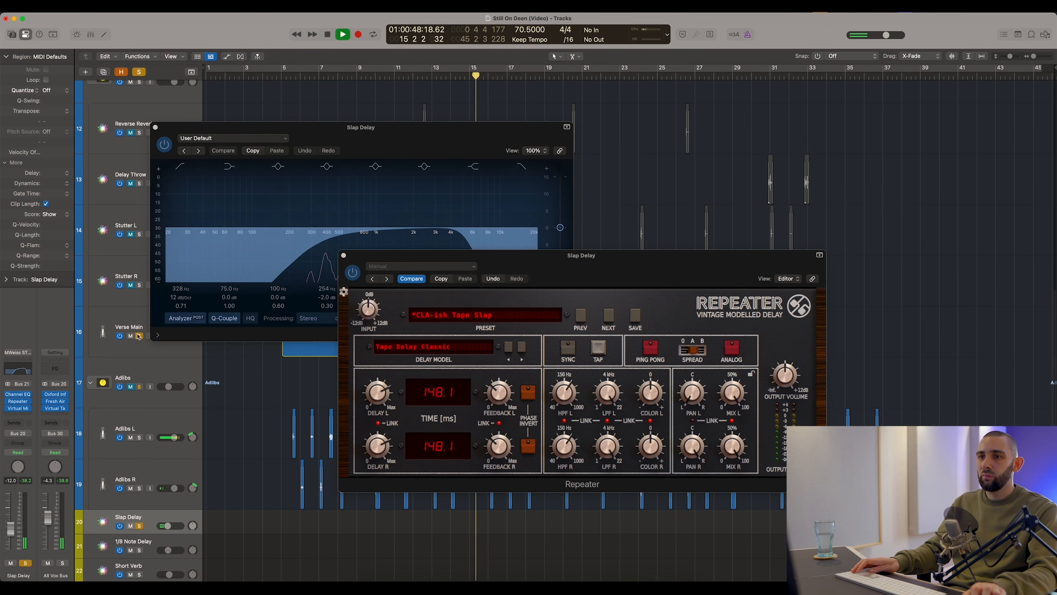
left_click(155, 127)
left_click(343, 254)
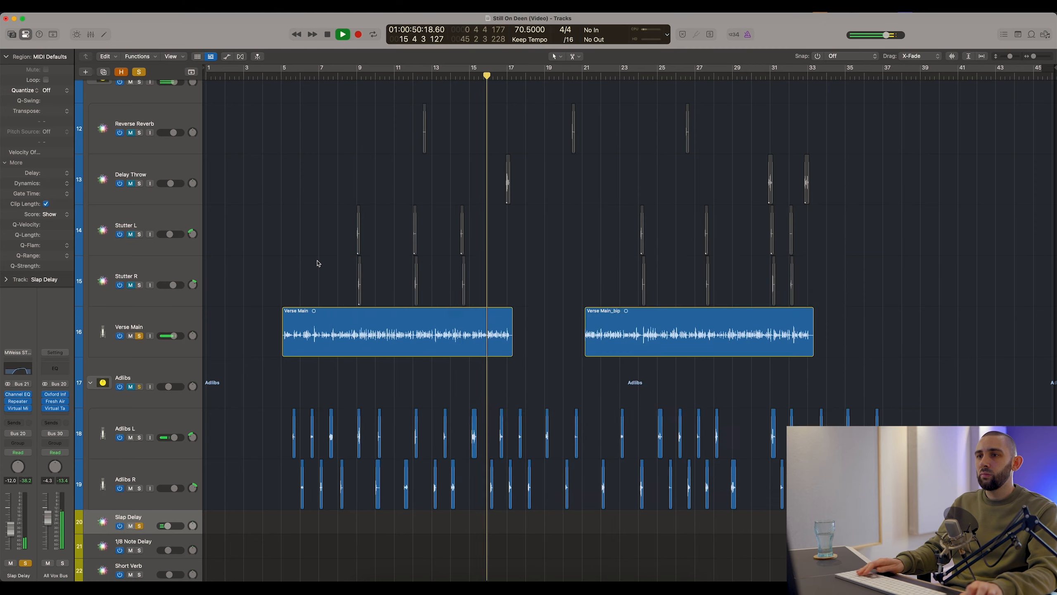
key("space")
Step: Play Verse Main from just before bar 9 and audition the Bus 23 send on Verse Vocals by bypassing and re-enabling it
scroll(276, 263, "down", 4)
left_click(355, 76)
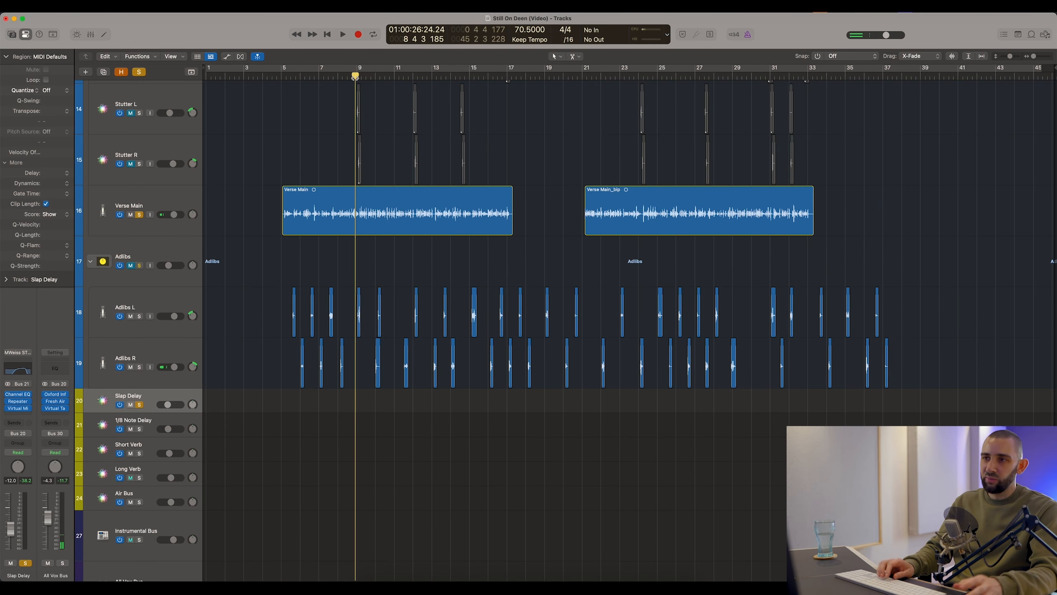
left_click(158, 192)
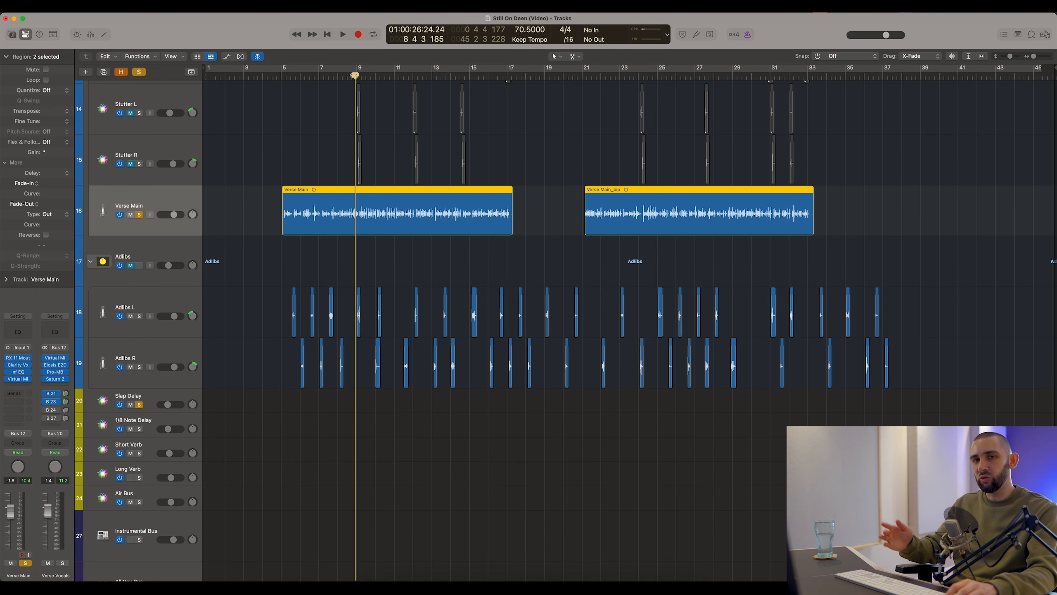
left_click(356, 76)
key("space")
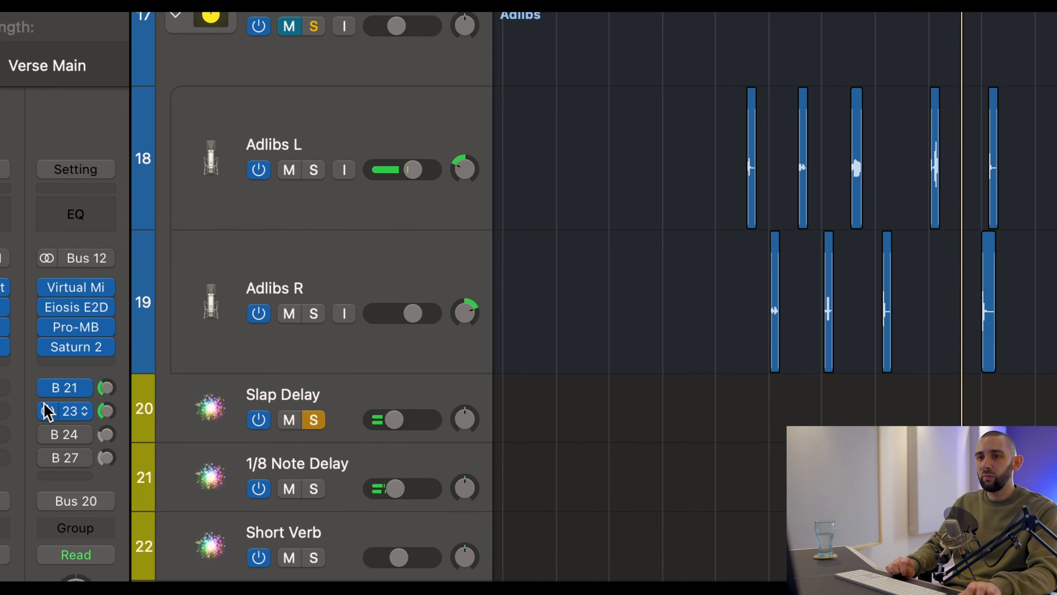
left_click(44, 405)
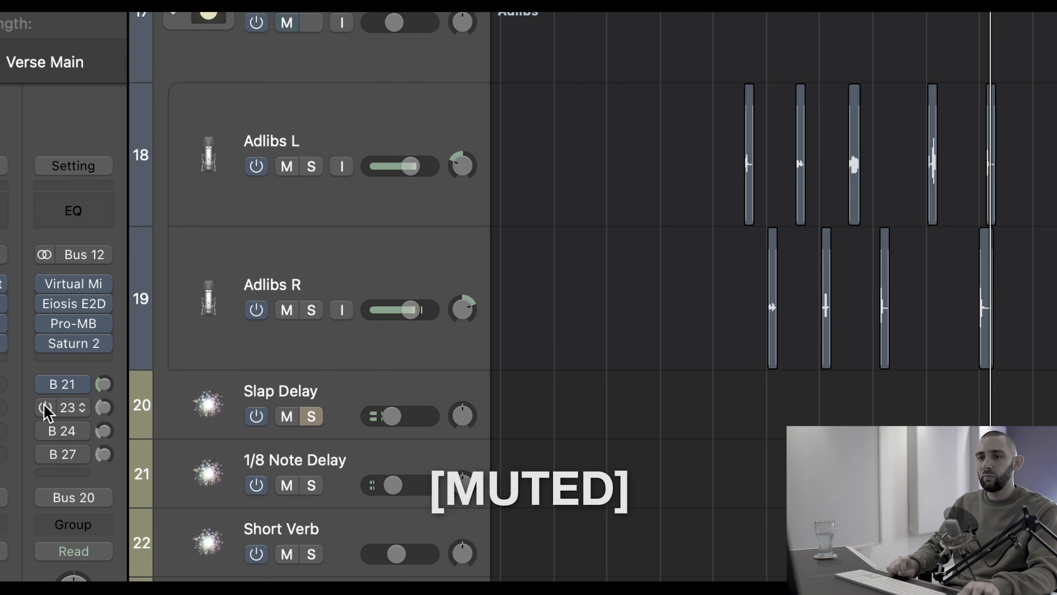
left_click(45, 405)
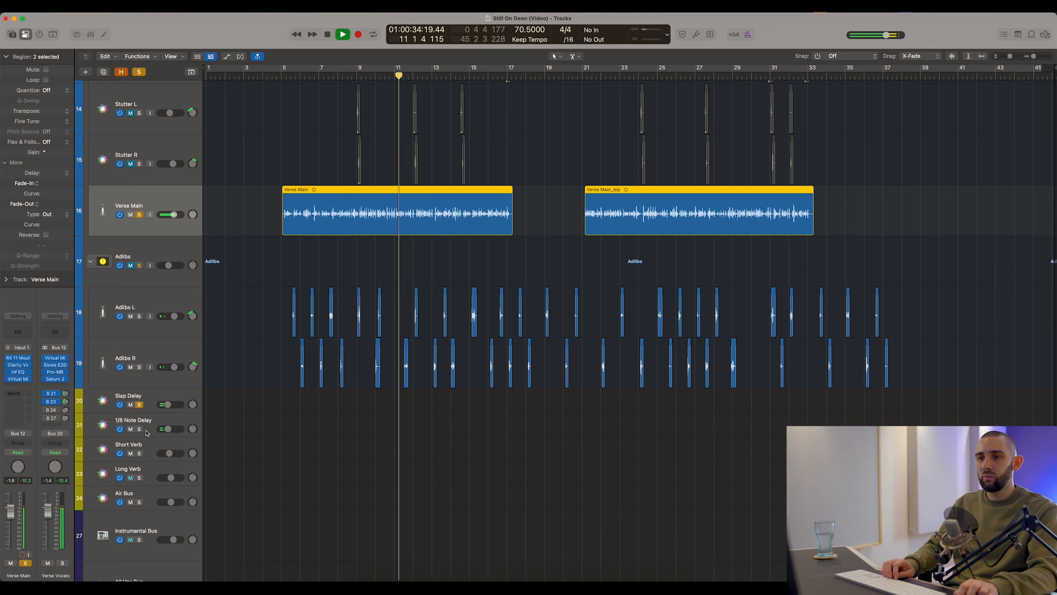
Step: Solo the 1/8 Note Delay return, open its Channel EQ, and move the EQ window aside
left_click(147, 433)
left_click(140, 429)
left_click(18, 374)
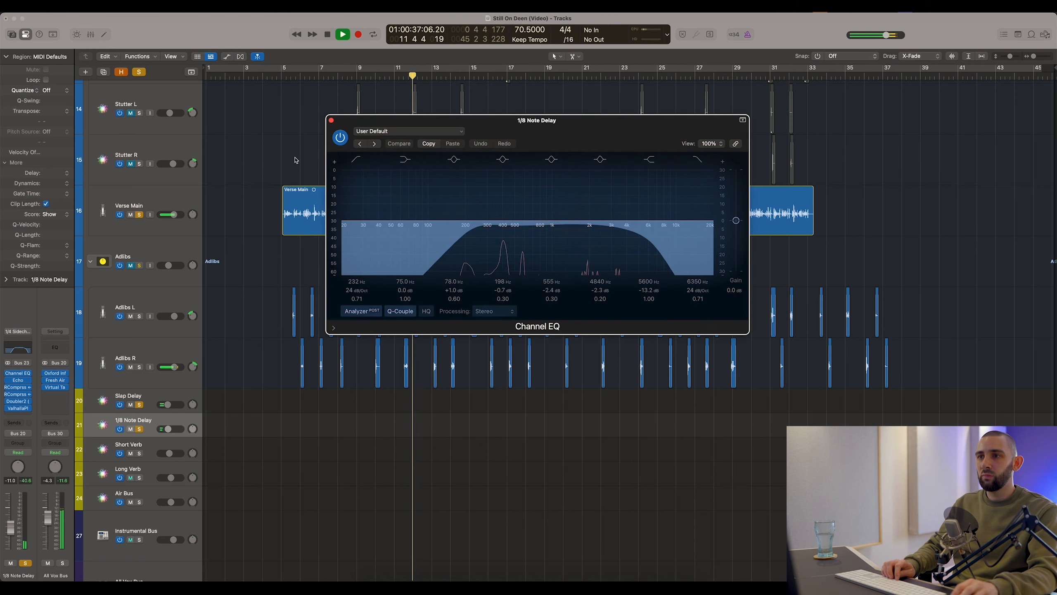
left_click_drag(374, 119, 289, 133)
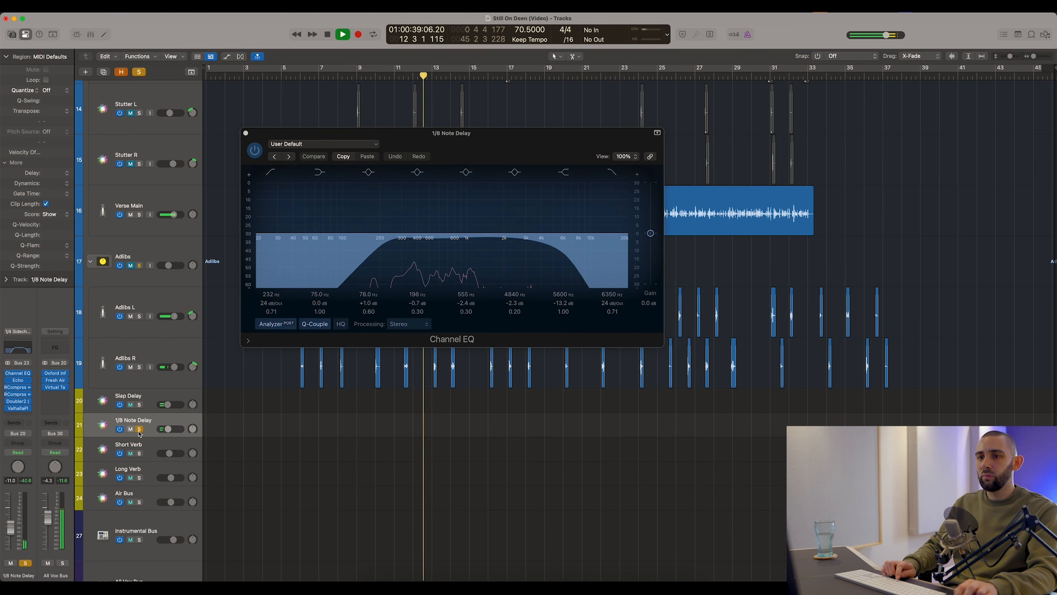
Step: Stop playback, open the 1/8 Note Delay's Echo plug-in, and place its window over the lower part of the Channel EQ
left_click(3, 379)
left_click(2, 380)
key("space")
left_click(18, 381)
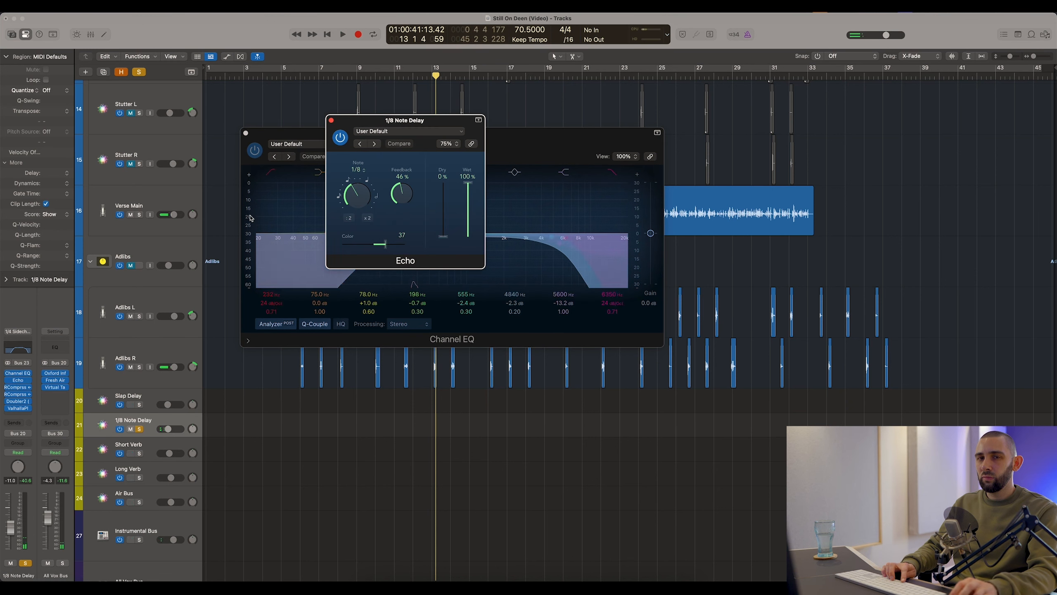
left_click_drag(354, 132, 429, 285)
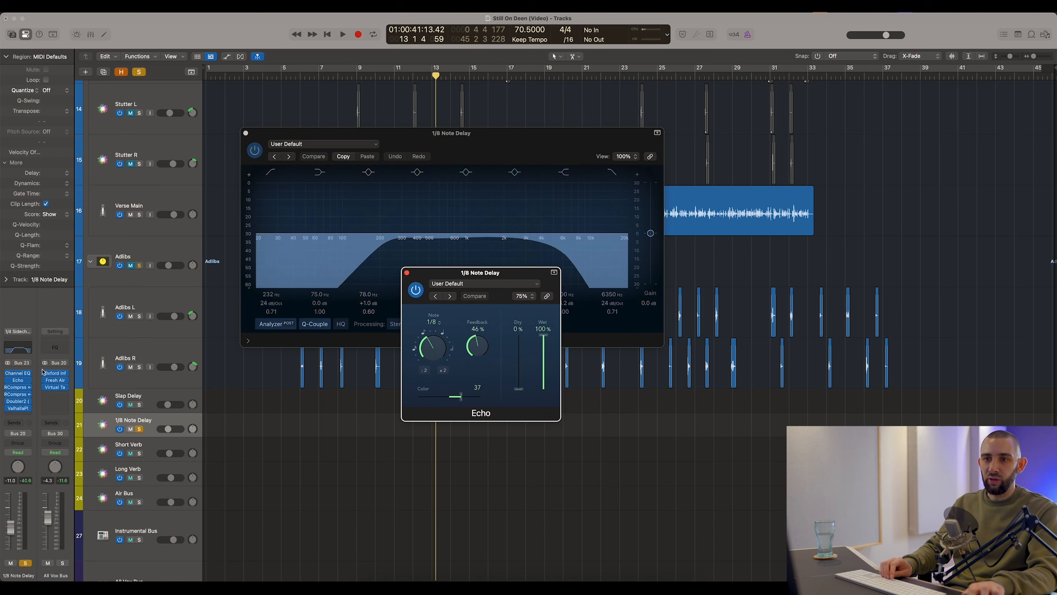
left_click_drag(447, 273, 456, 261)
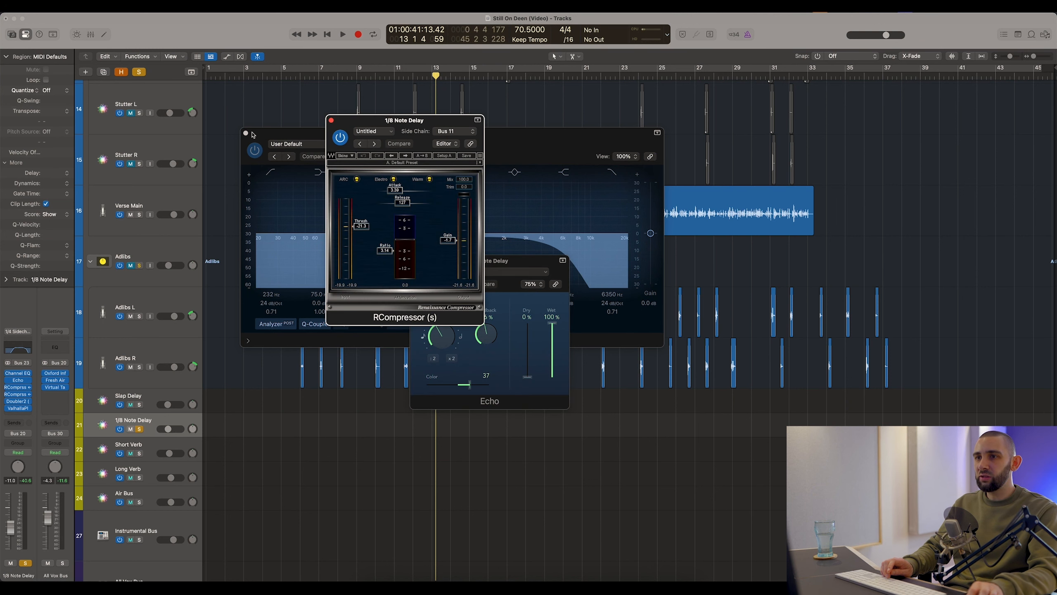
Step: Show the first RCompressor, side-chained to Bus 11, by closing the Channel EQ and Echo windows and moving it below the Verse Main regions
left_click(246, 133)
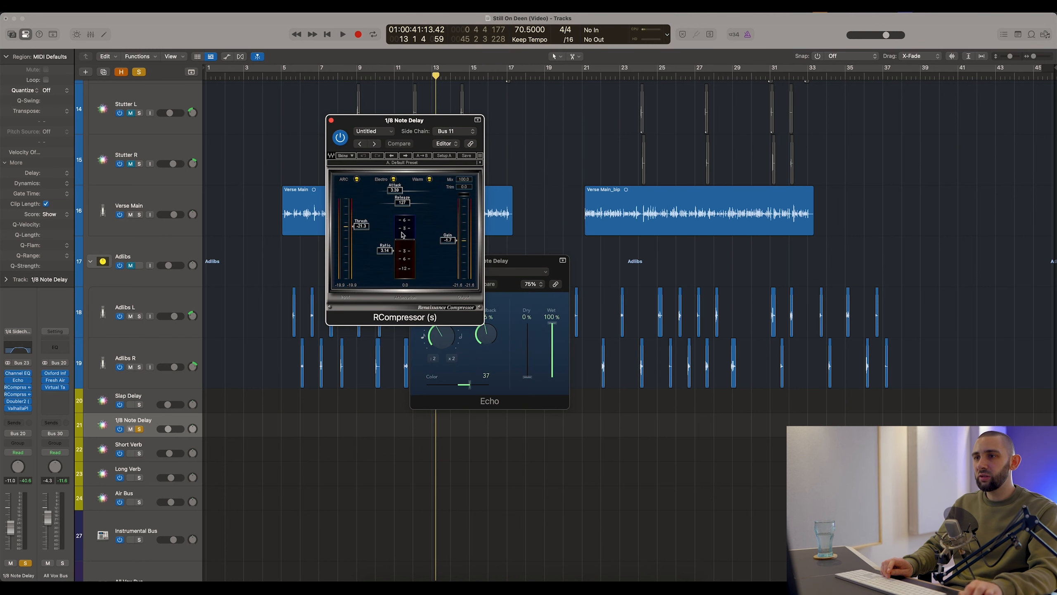
left_click(496, 263)
left_click(456, 273)
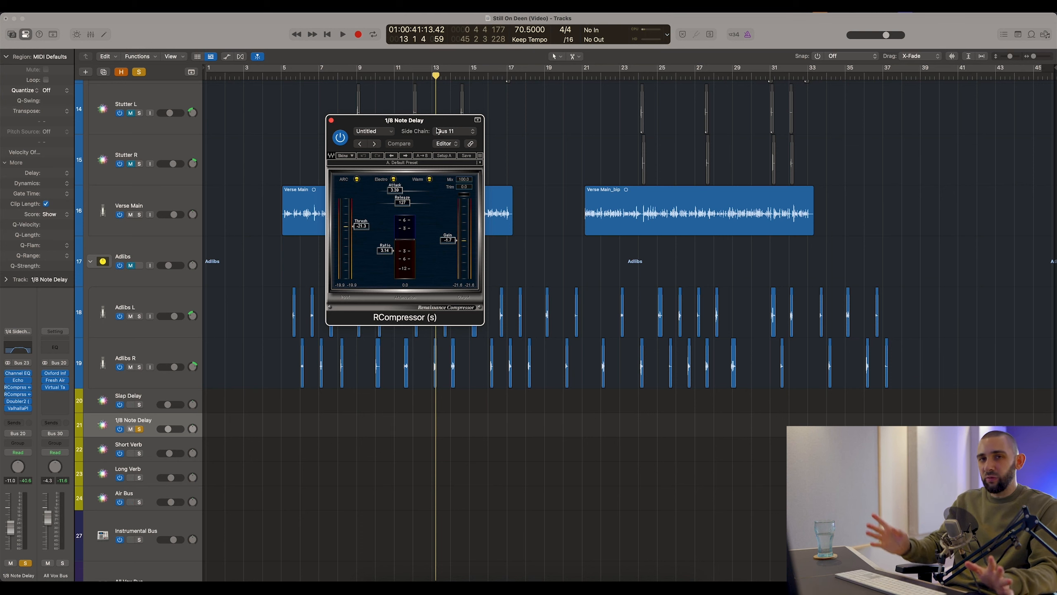
left_click_drag(432, 121, 430, 153)
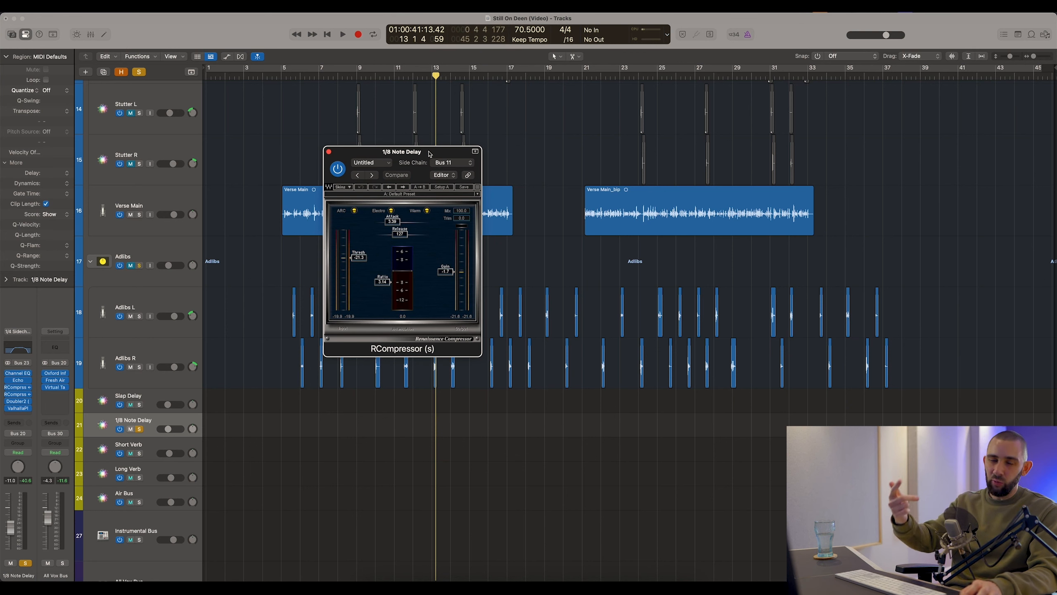
left_click_drag(430, 154, 447, 258)
Step: Zoom the timeline in around the end of the first verse and play the soloed delay with the Bus 11 RCompressor showing
key("super+Right")
key("super+Right")
key("super+Right")
key("super+Right")
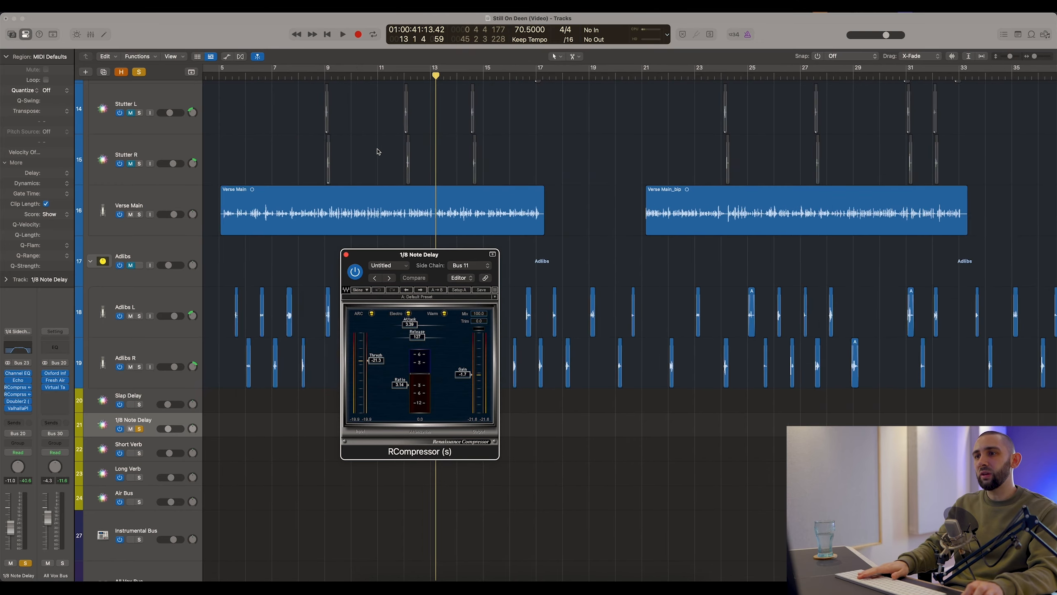
left_click(386, 77)
key("space")
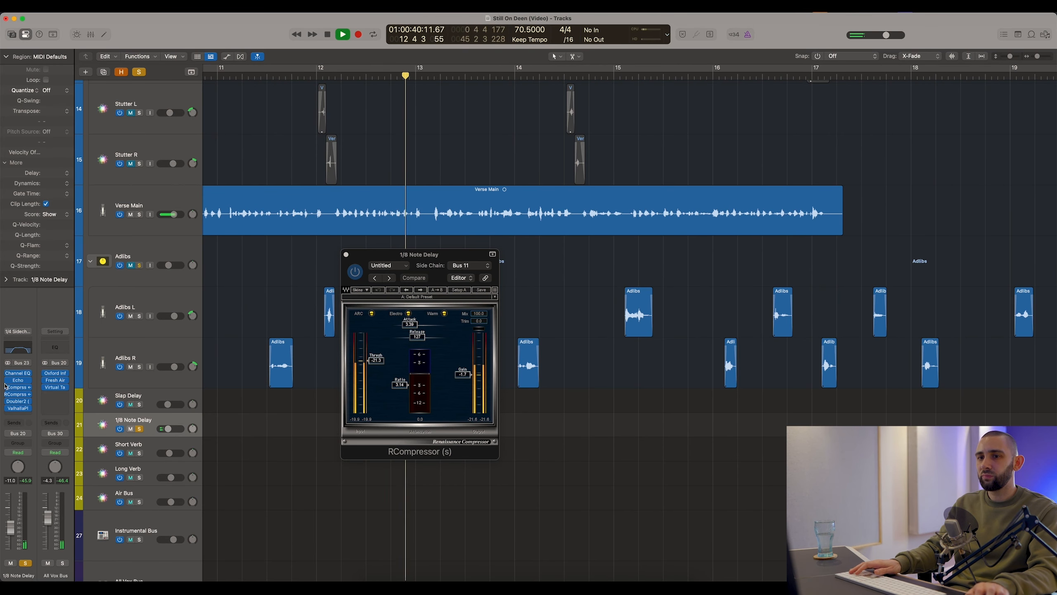
Step: Swap to the second RCompressor, side-chained to Bus 12, watch its gain reduction during playback, then stop and close it
left_click(17, 394)
left_click_drag(350, 120, 407, 253)
left_click(347, 254)
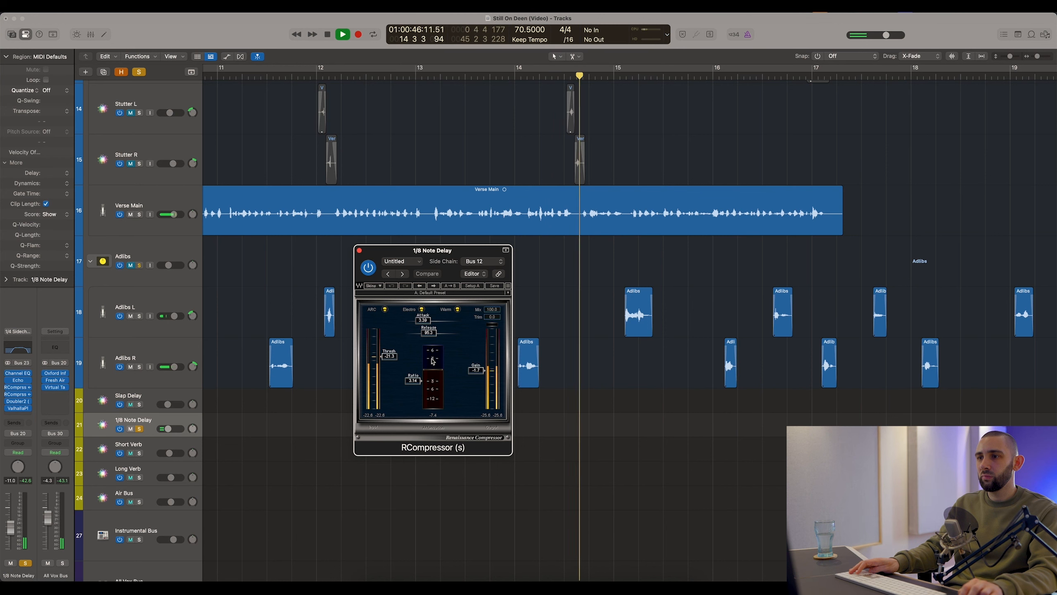
left_click(332, 154)
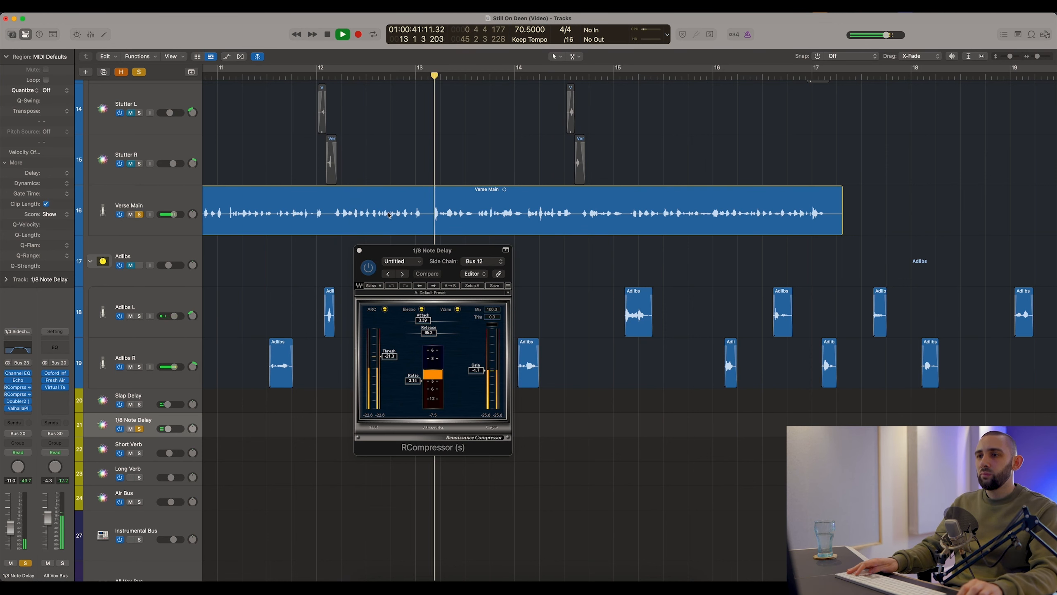
key("space")
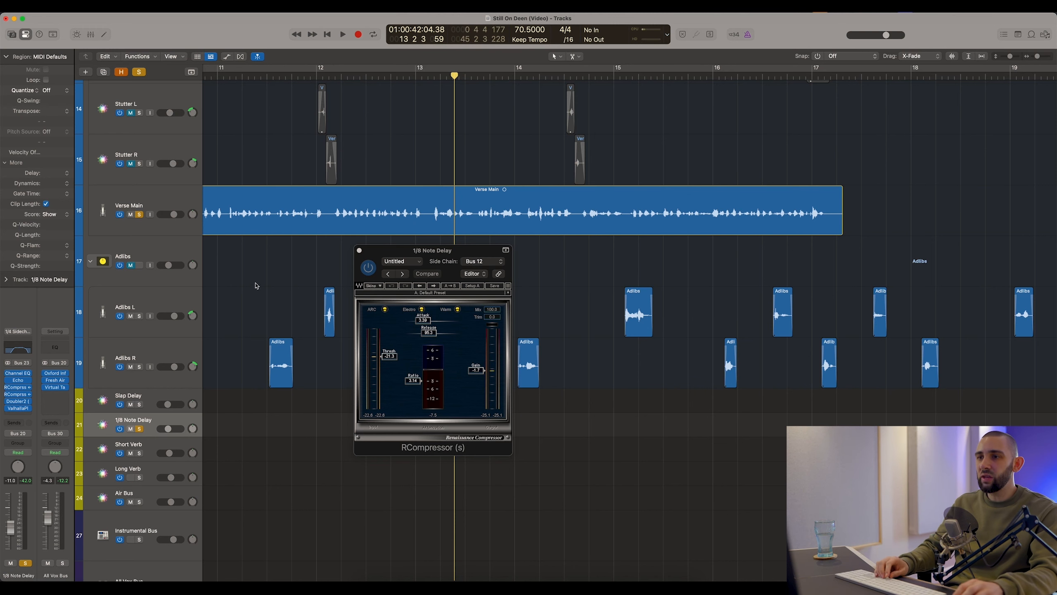
left_click(360, 251)
Step: Zoom the timeline back out, set the playhead to bar 9, and open Doubler2 and ValhallaPlate on 1/8 Note Delay, arranging them apart
key("super+Left")
key("super+Left")
key("super+Left")
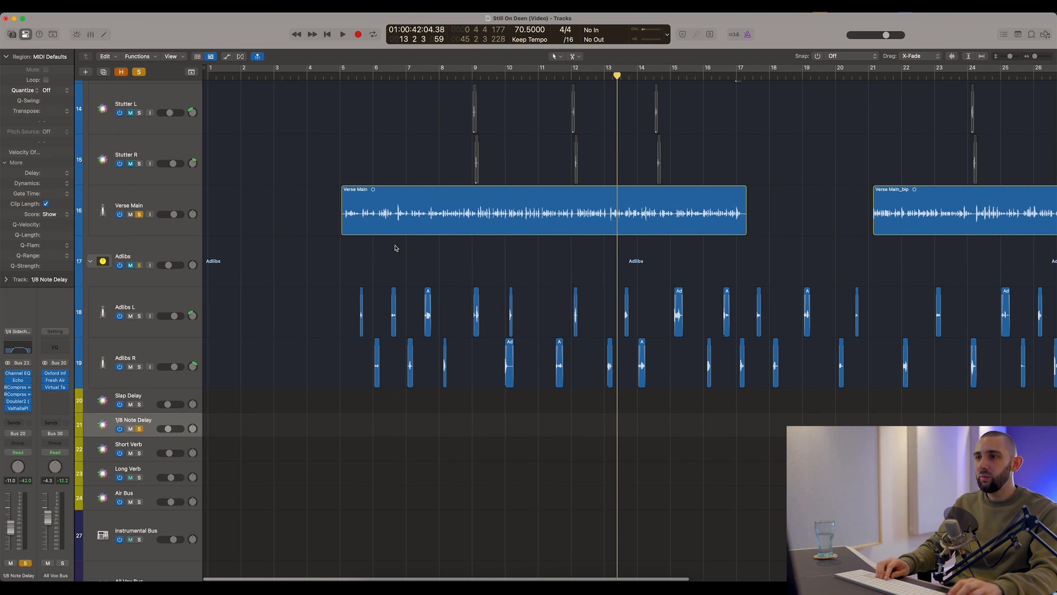
left_click(482, 77)
left_click(476, 75)
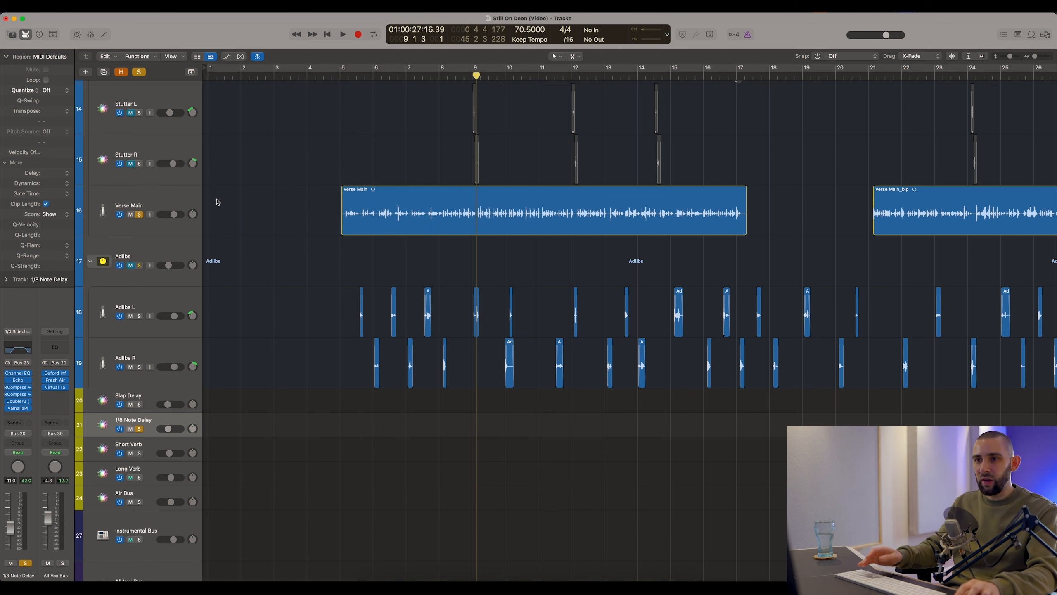
left_click(16, 403)
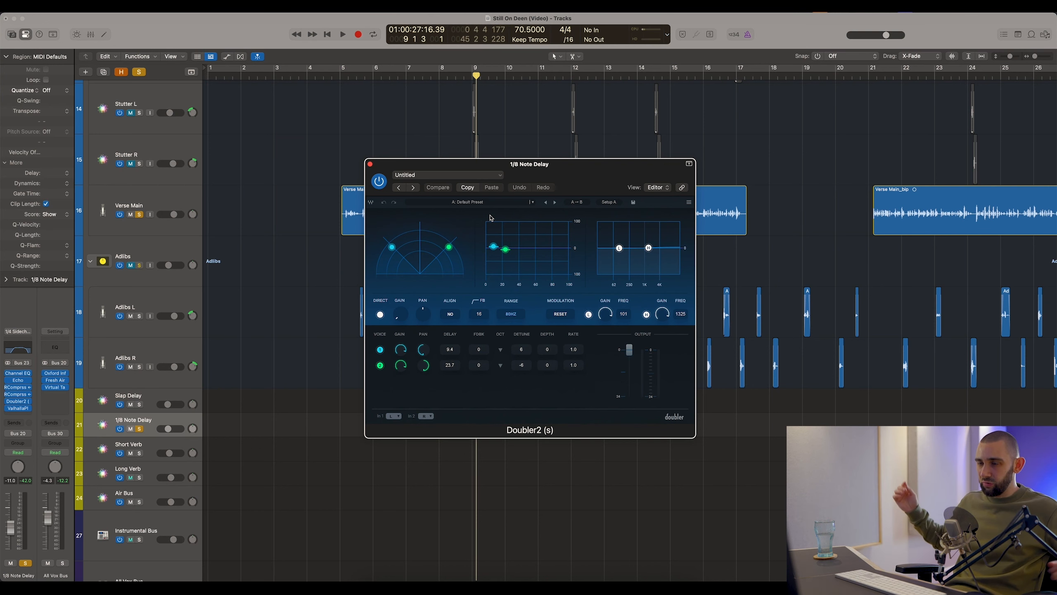
left_click(25, 408)
left_click_drag(404, 122, 540, 221)
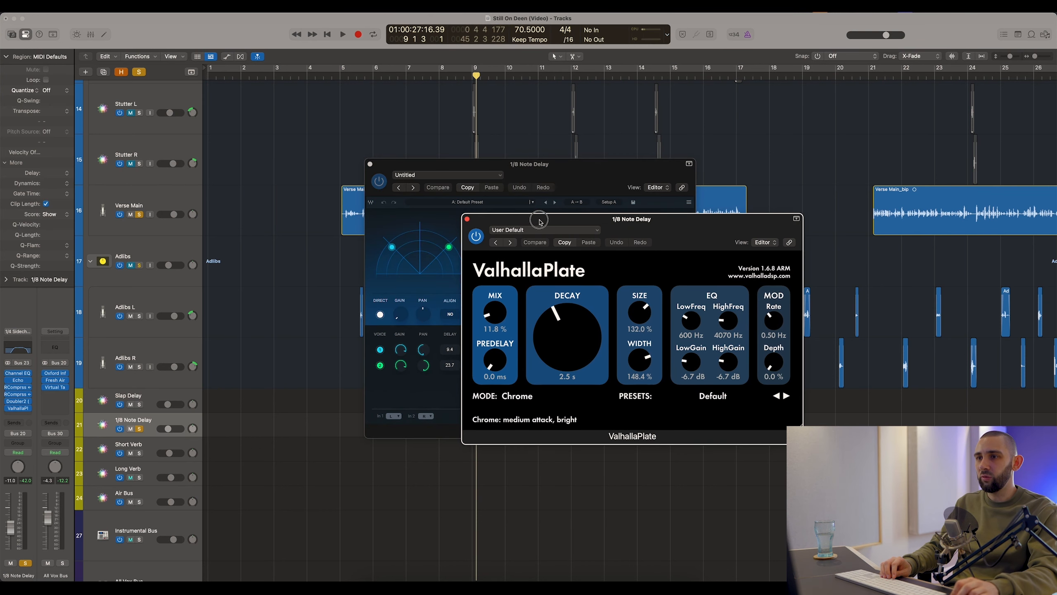
left_click_drag(437, 165, 297, 184)
left_click_drag(605, 219, 587, 211)
Step: Select Verse Main, switch off the Bus 21 send on Verse Vocals, and play from midway through bar 7 to hear the 1/8 Note Delay
scroll(584, 95, "down", 5)
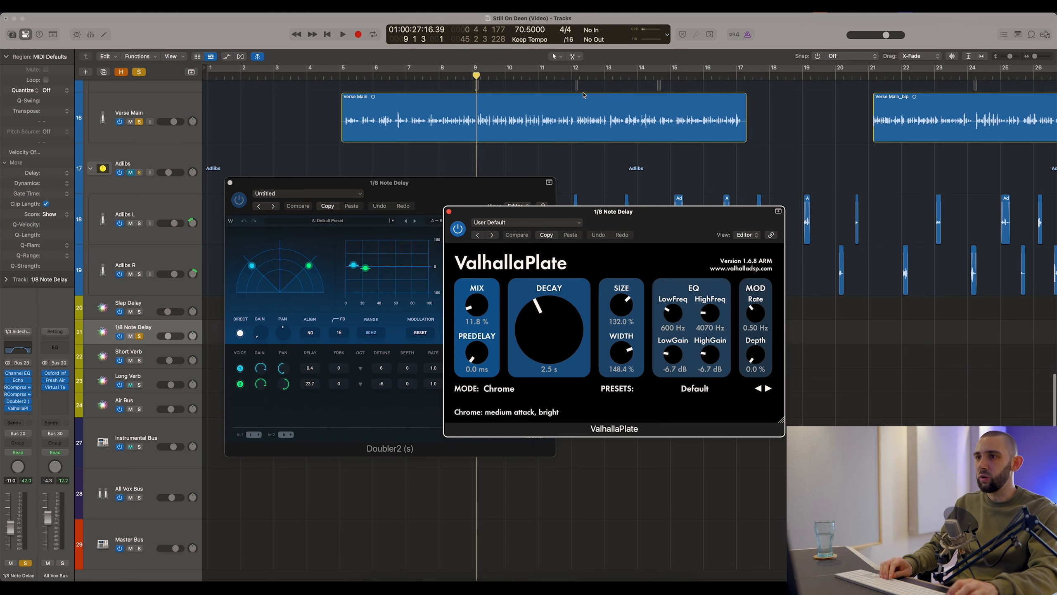
scroll(325, 119, "up", 2)
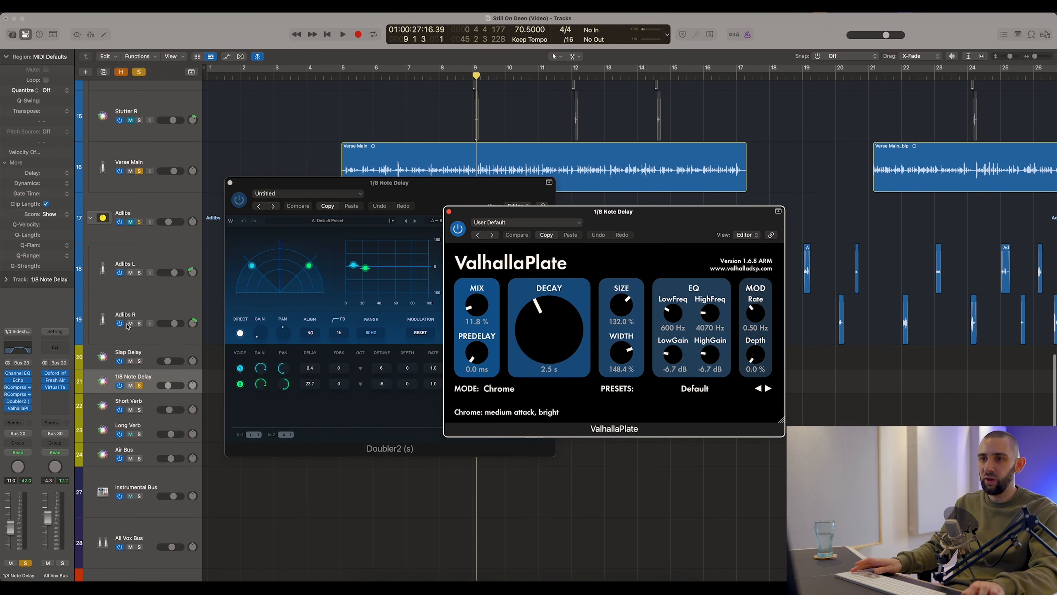
left_click(154, 179)
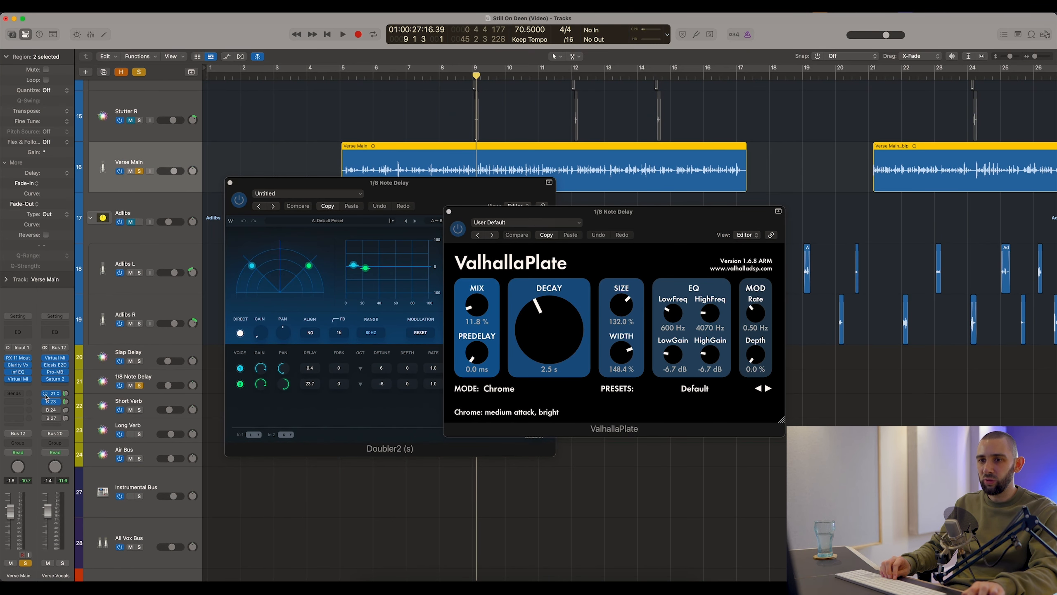
left_click(428, 71)
key("space")
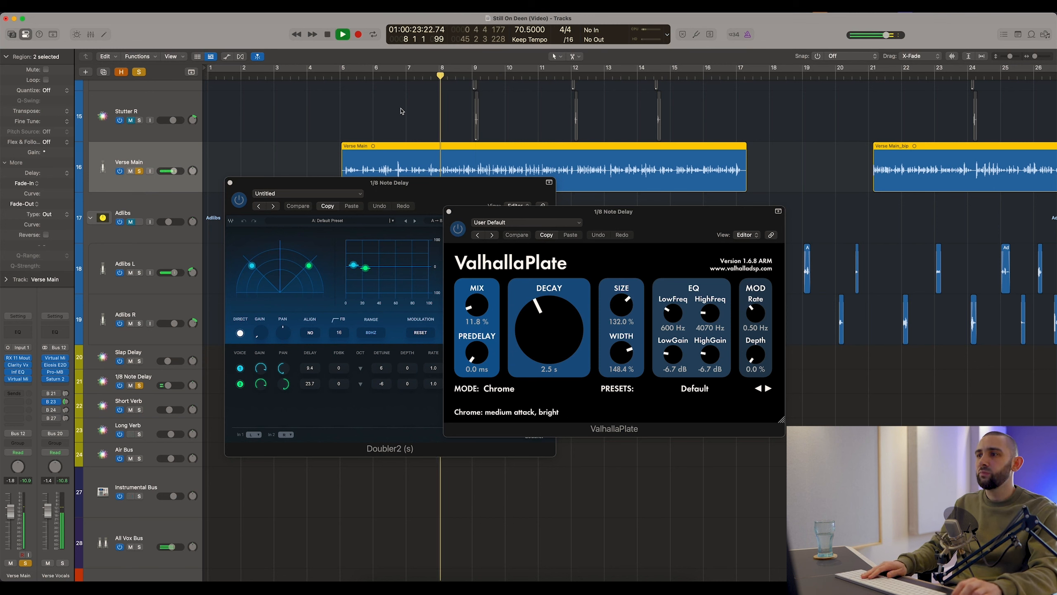
left_click(518, 102)
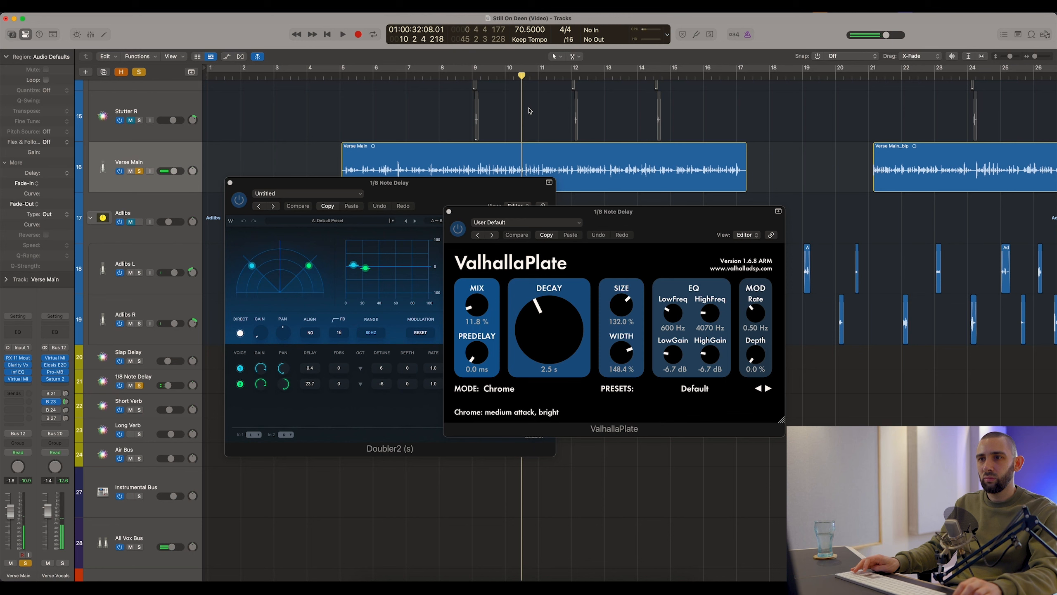
Step: Close the ValhallaPlate and Doubler2 windows and select the 1/8 Note Delay track
left_click(449, 211)
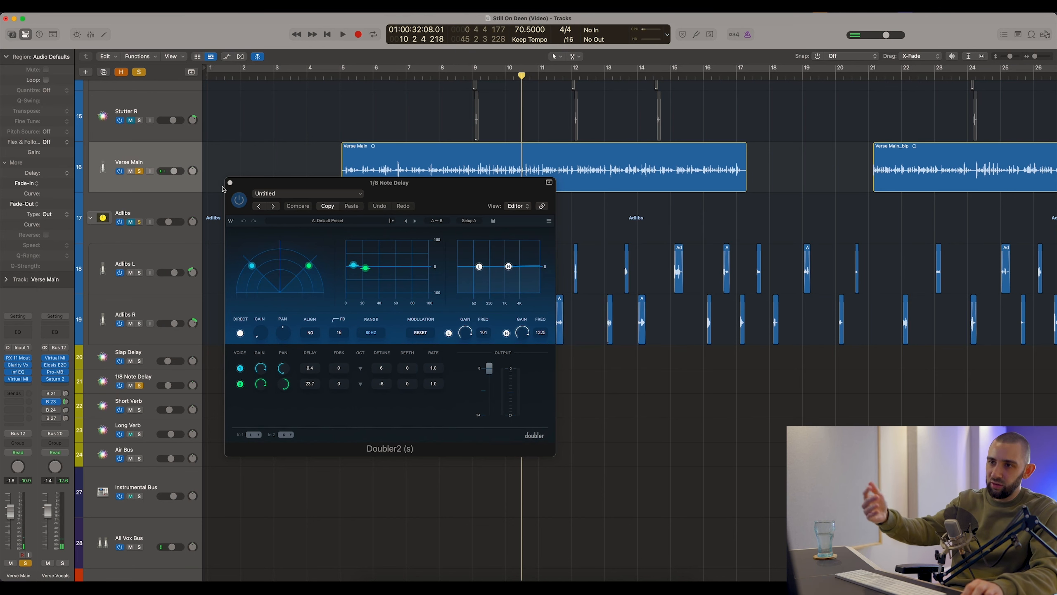
left_click(229, 183)
left_click(147, 393)
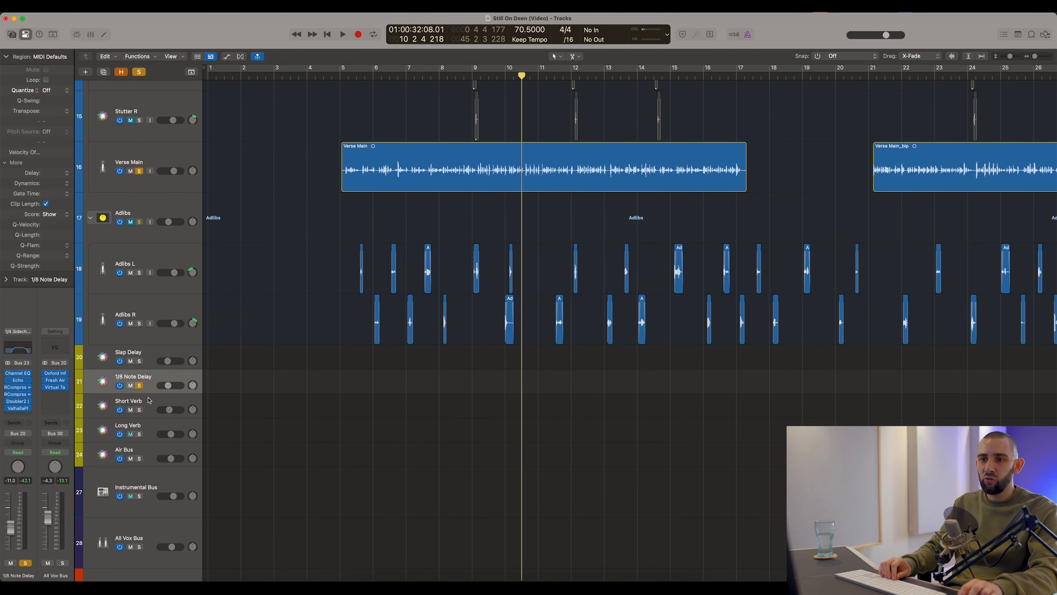
Step: Solo Short Verb, enable the Bus 21 and Bus 24 sends on Verse Vocals, move the playhead to mid-bar 7, and select Short Verb
left_click(142, 411)
left_click(139, 410)
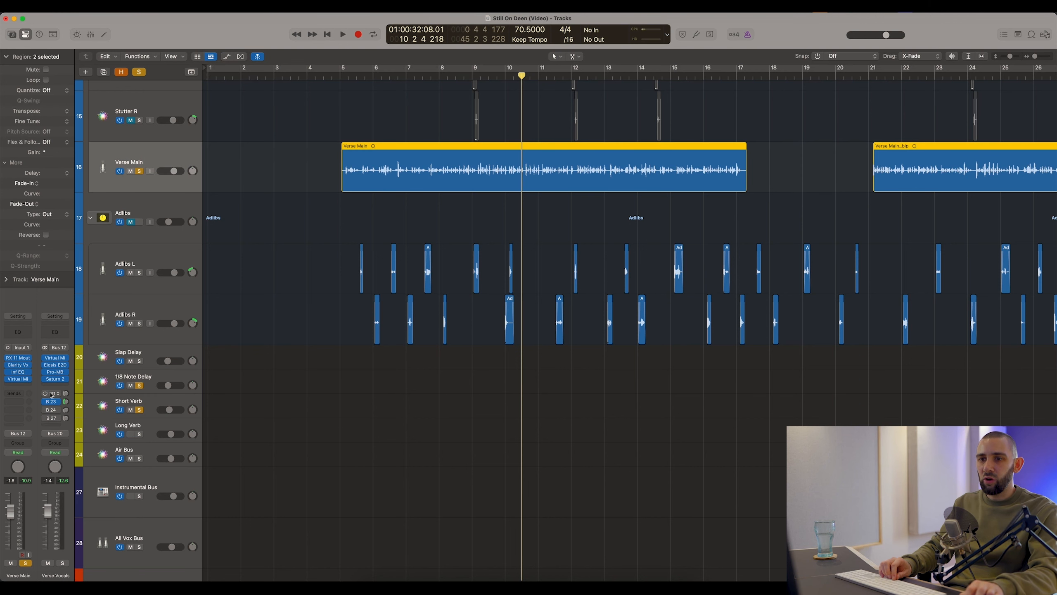
key("space")
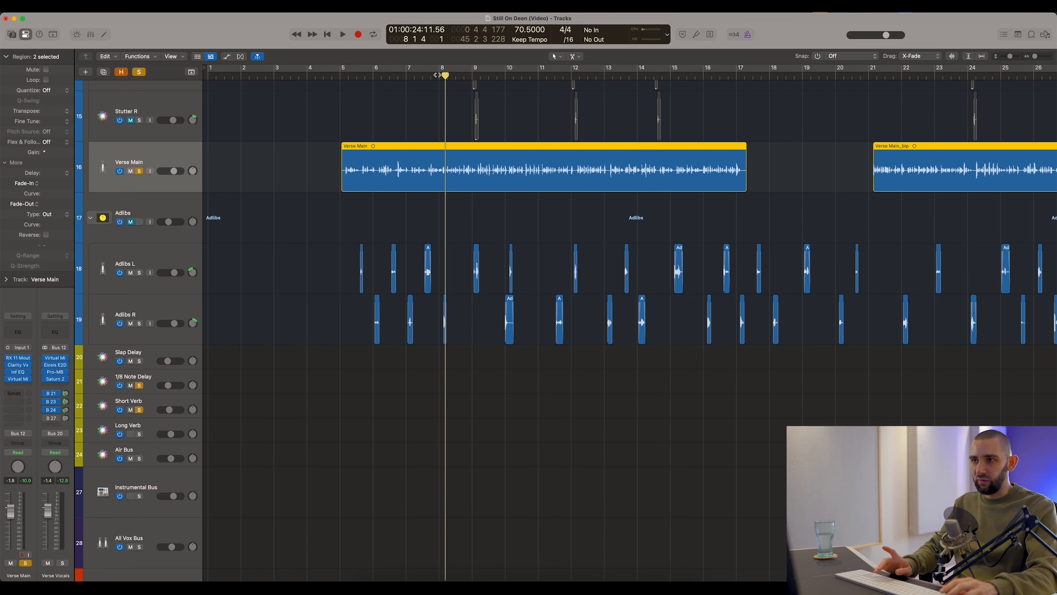
left_click_drag(443, 75, 428, 75)
left_click(151, 413)
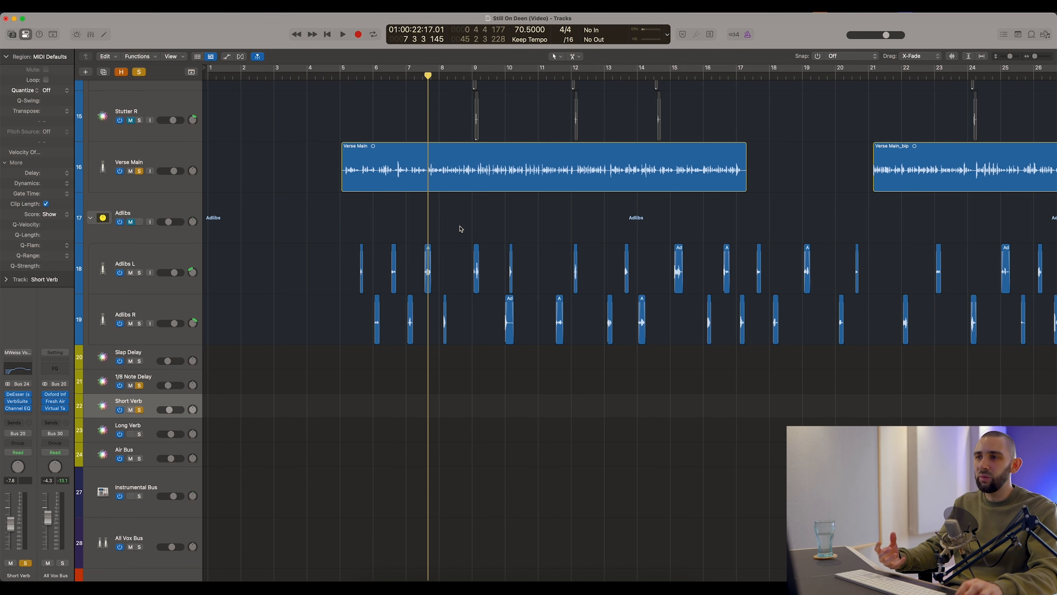
Step: Play the second verse from bar 24 and audition Short Verb by muting and unmuting it during playback
scroll(568, 97, "right", 10)
left_click(535, 76)
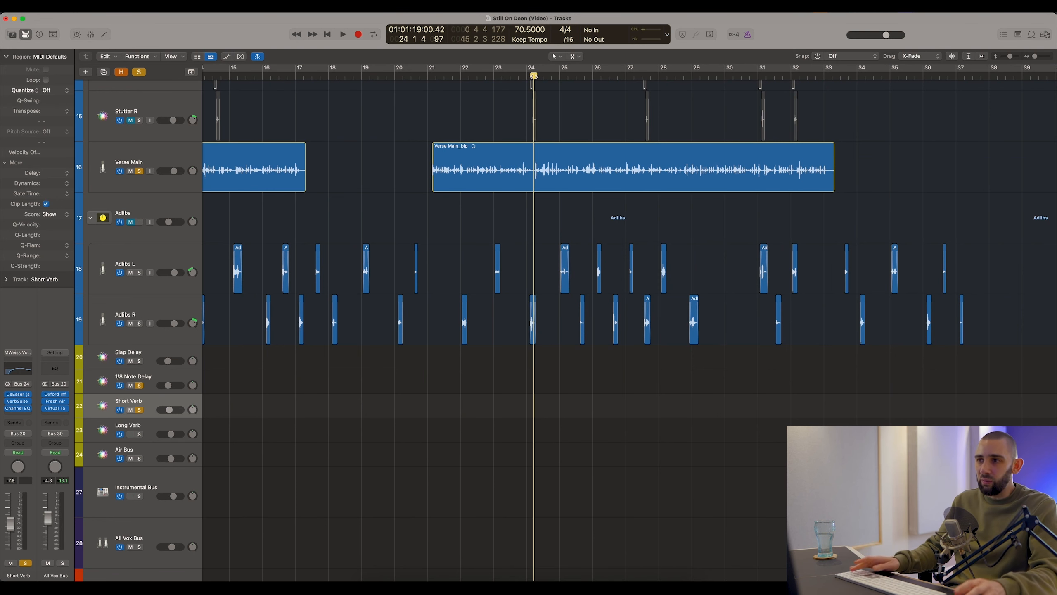
key("space")
left_click(130, 410)
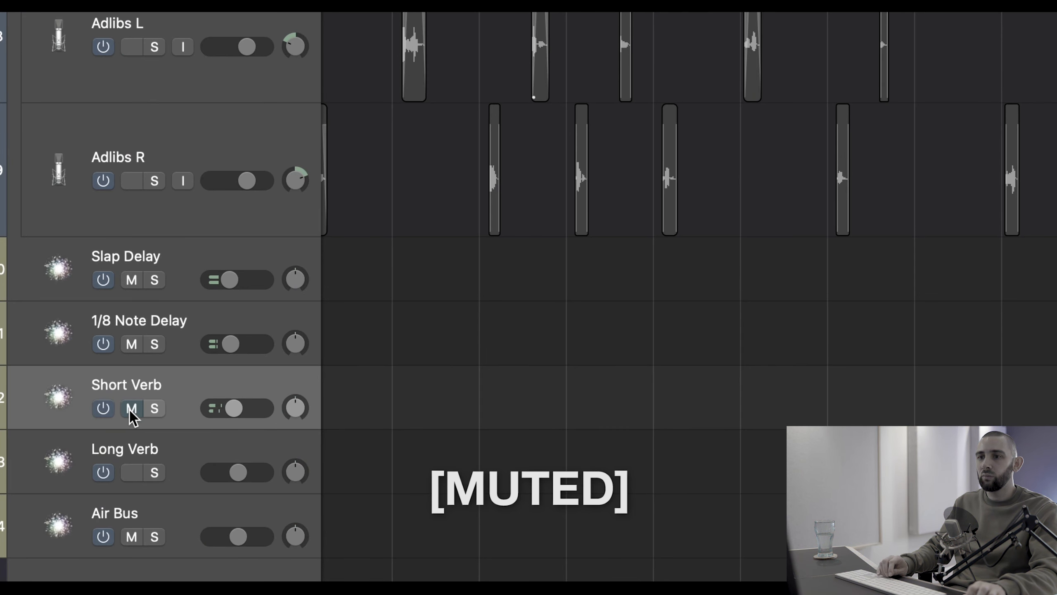
left_click(130, 410)
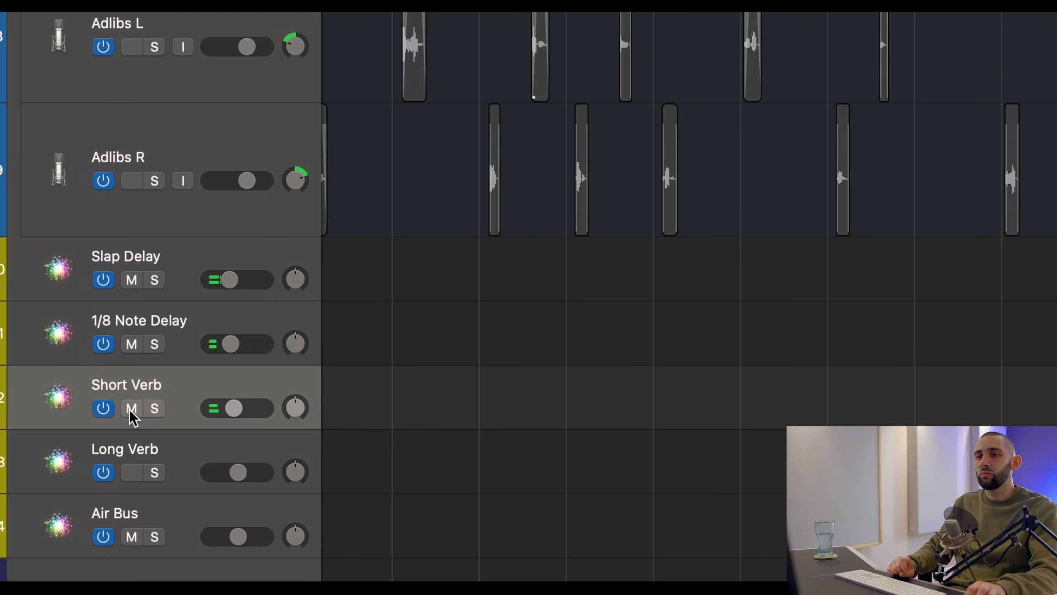
Step: Mute and unmute Short Verb once more during playback, and open and arrange its DeEsser, VerbSuite Classics and Channel EQ windows
left_click(130, 410)
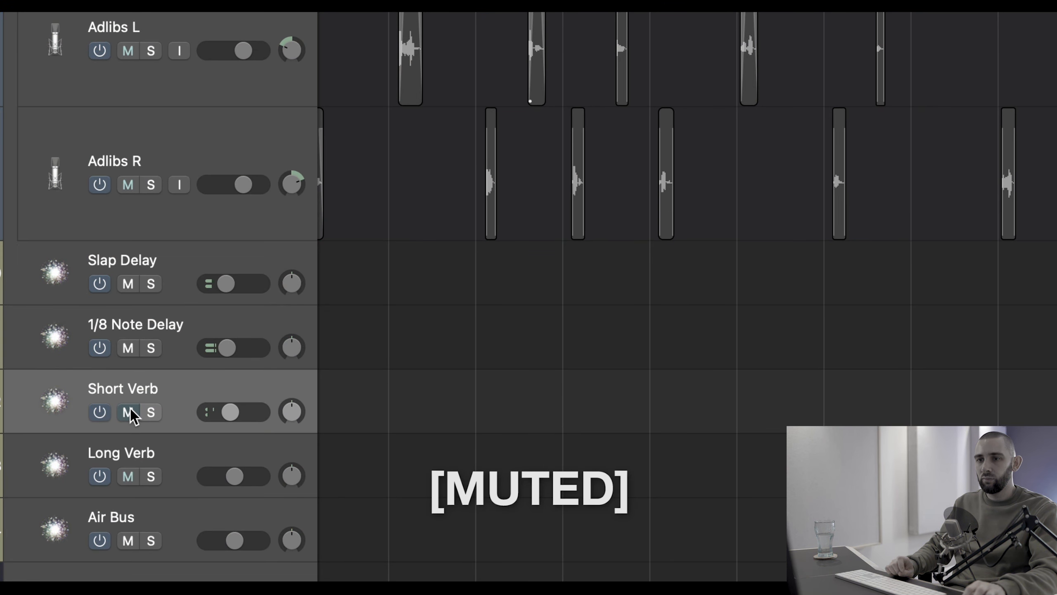
left_click(130, 411)
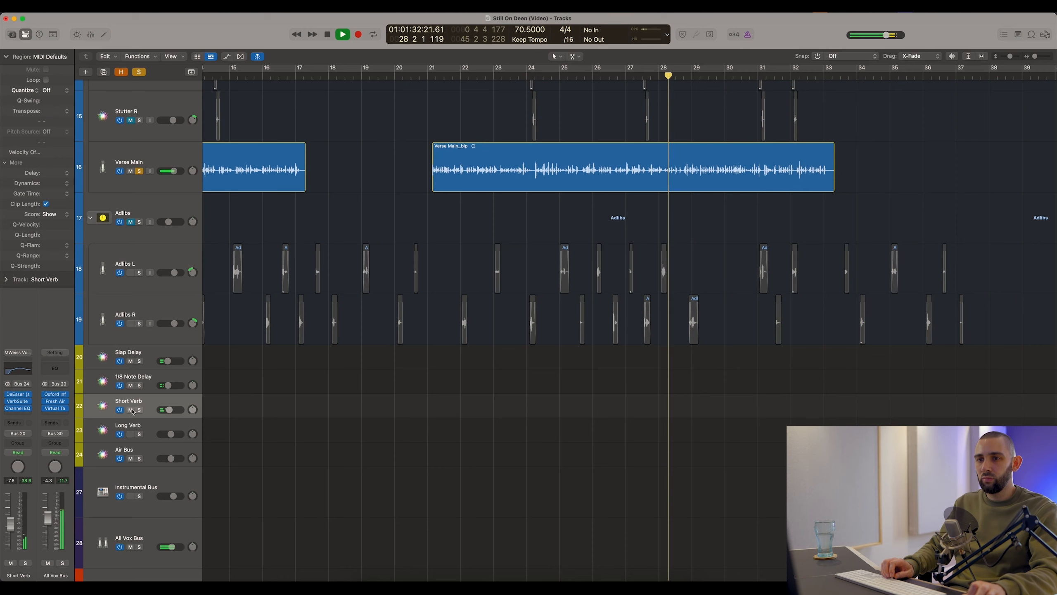
left_click(19, 395)
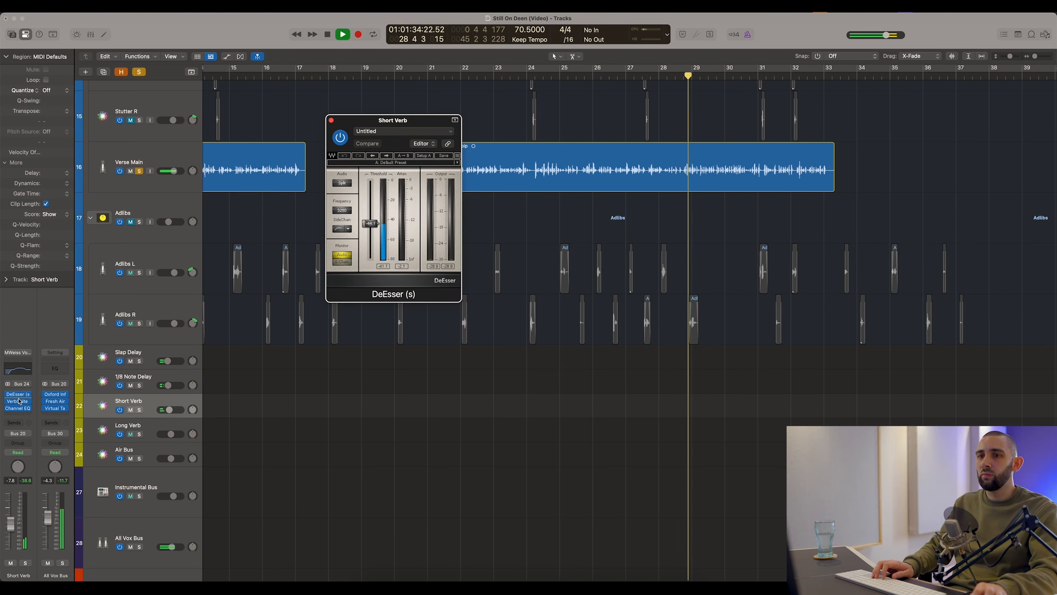
left_click(19, 401)
left_click_drag(405, 129, 409, 309)
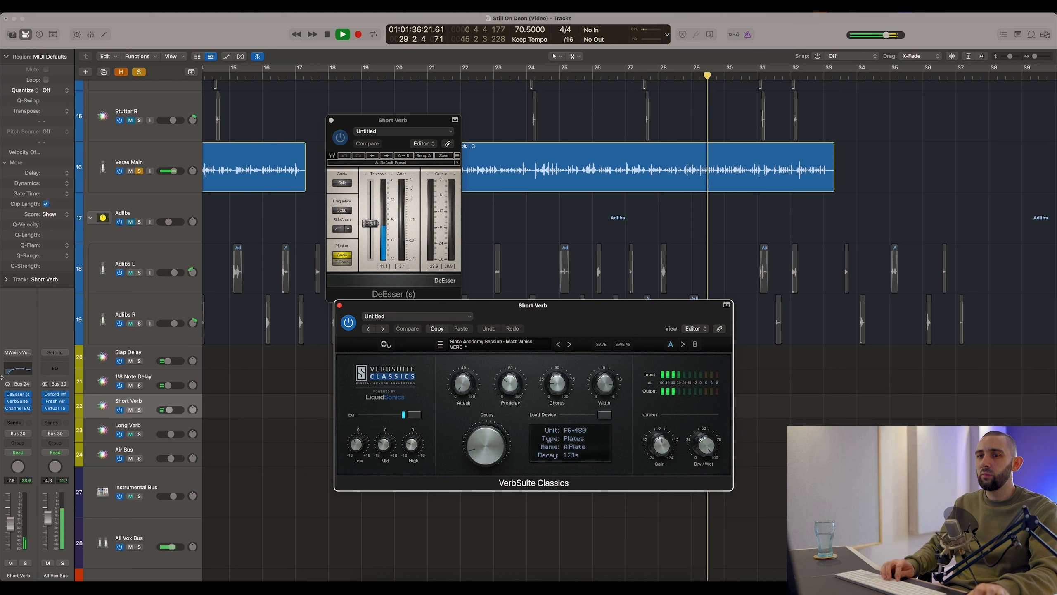
left_click(18, 408)
left_click_drag(462, 134, 636, 164)
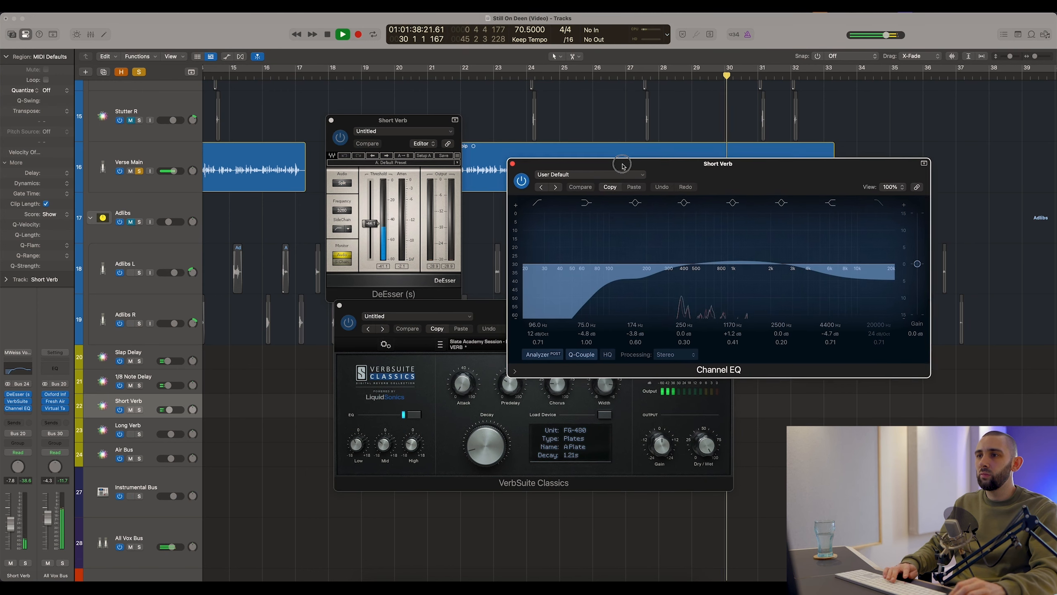
left_click_drag(452, 309, 395, 318)
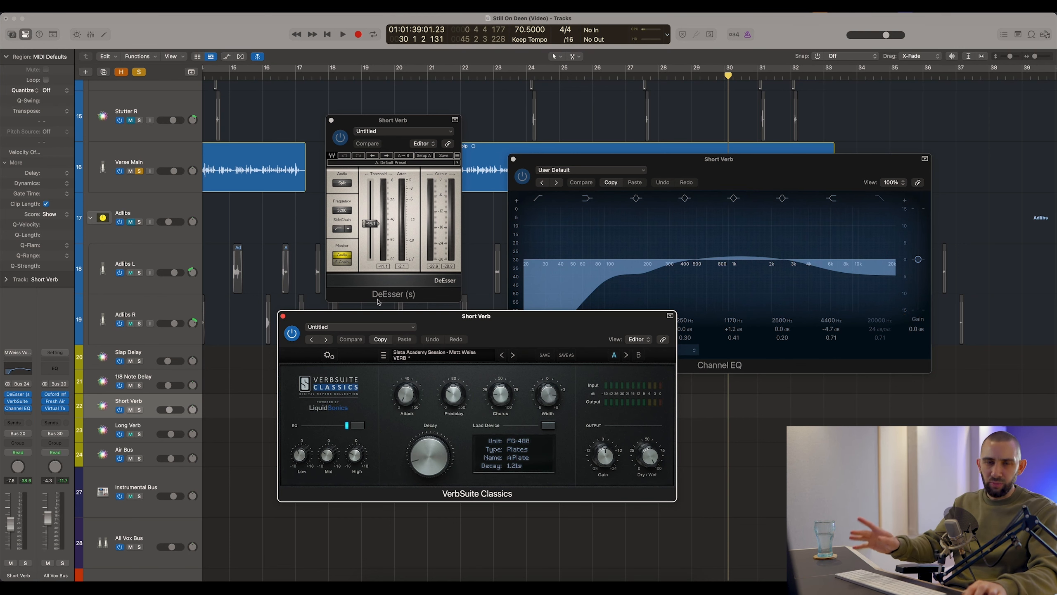
Step: Move the playhead to bar 24 and reposition Short Verb's VerbSuite Classics and Channel EQ windows to examine their settings
scroll(472, 175, "down", 2)
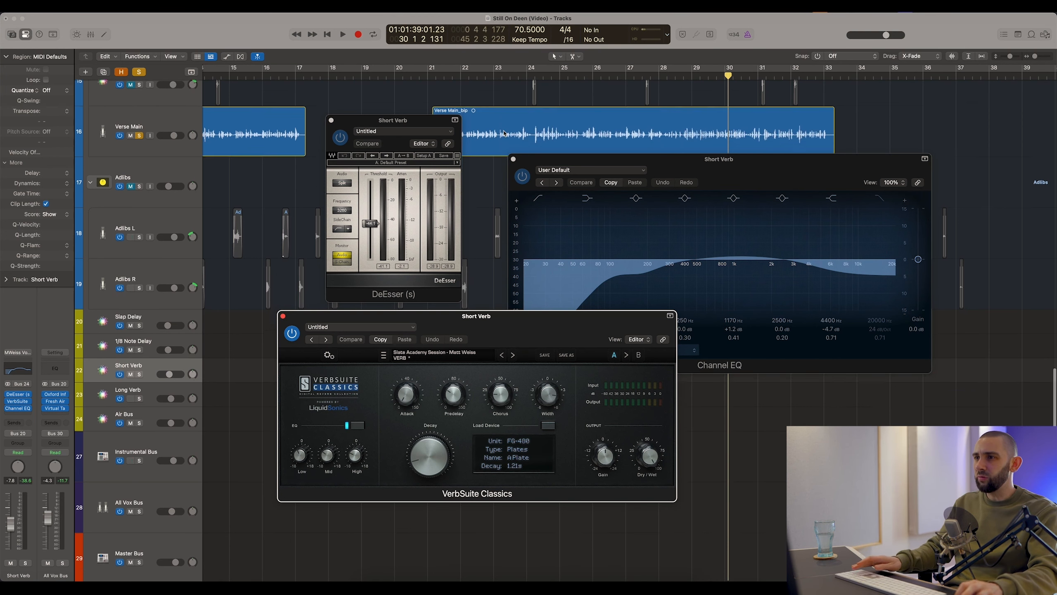
left_click(531, 79)
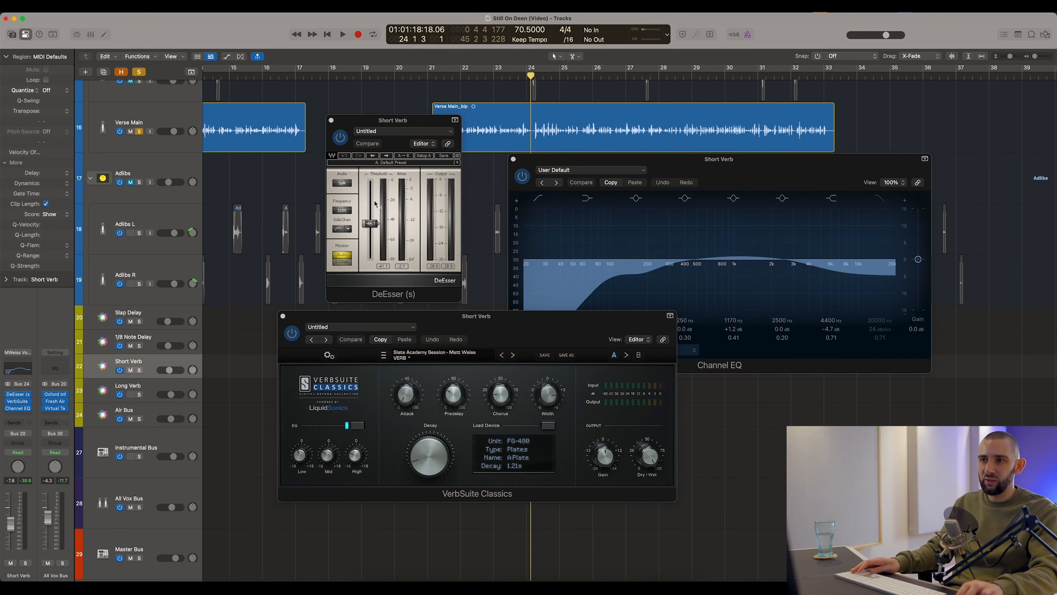
left_click_drag(493, 482, 485, 475)
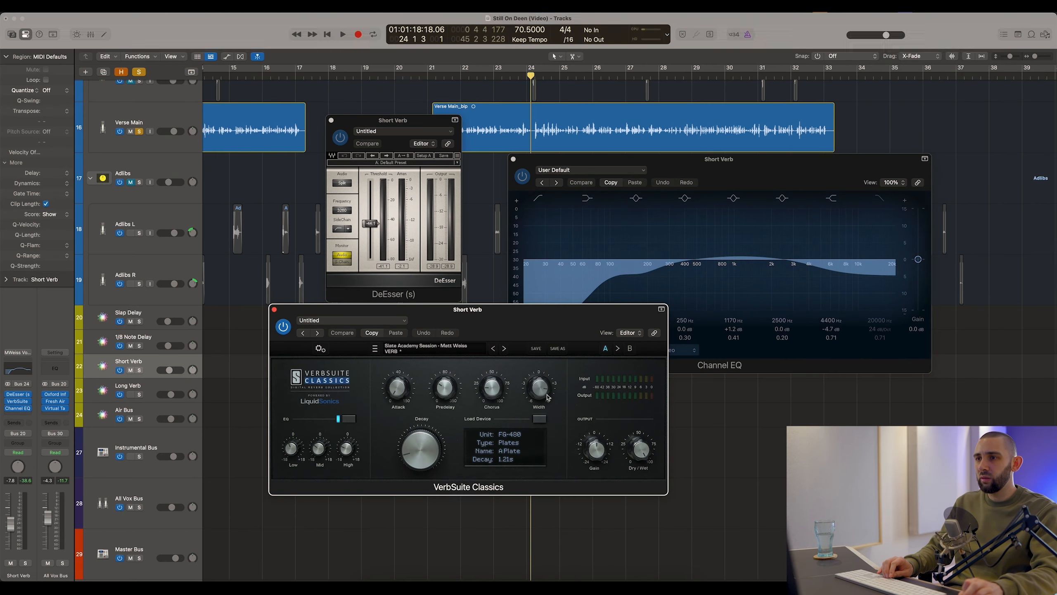
left_click_drag(549, 159, 505, 159)
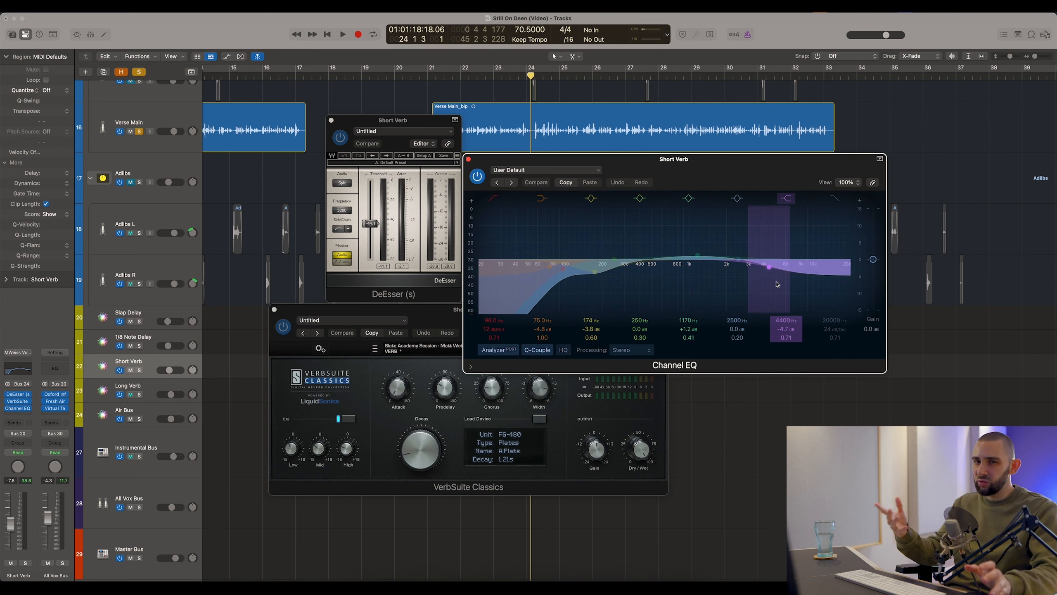
Step: Solo Short Verb, play from bar 24, and audition its Channel EQ by bypassing and re-enabling it
left_click(140, 370)
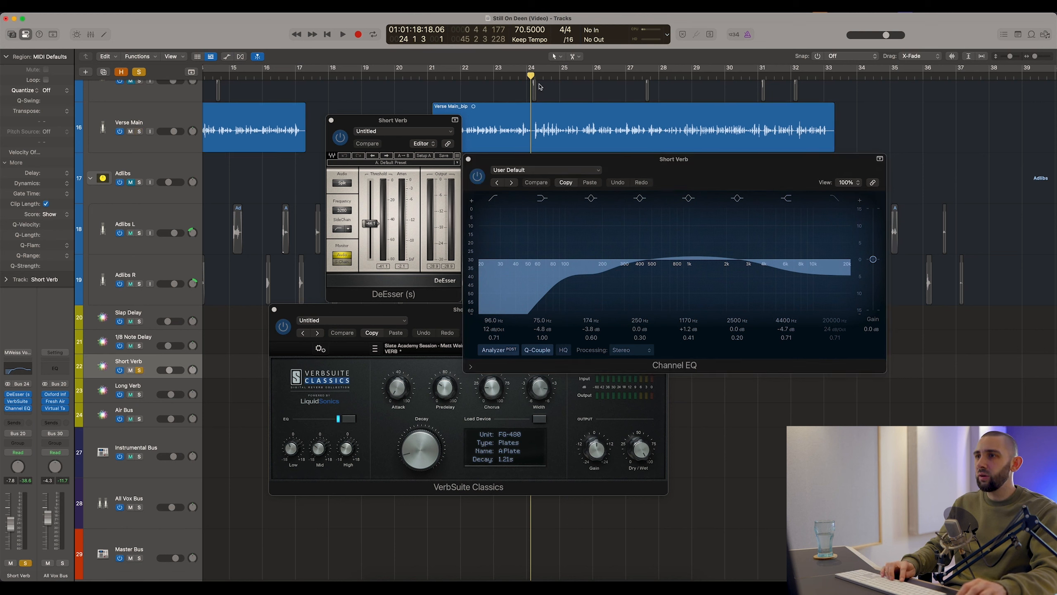
key("space")
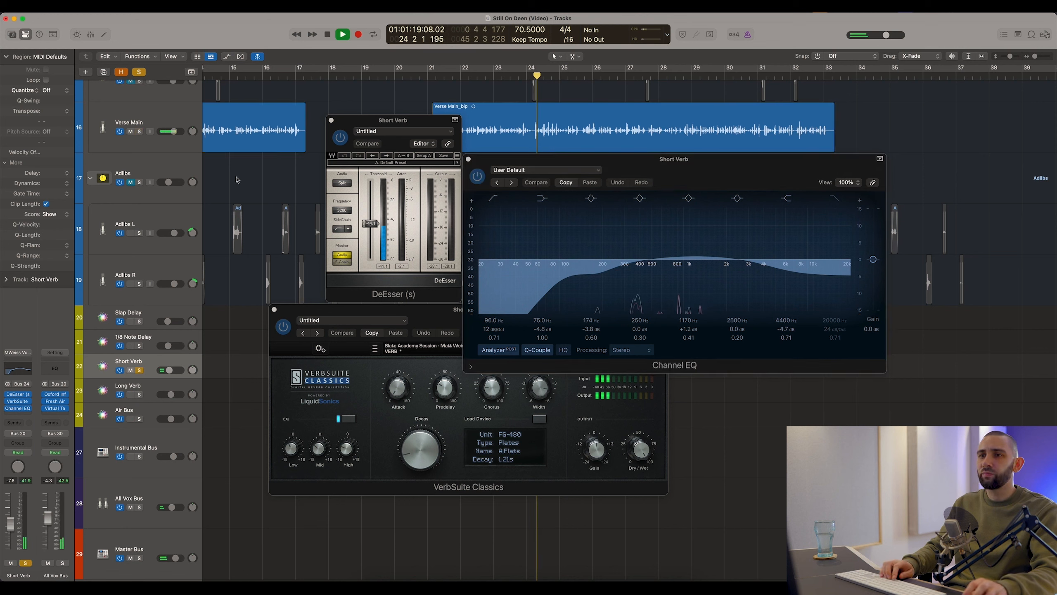
left_click(477, 176)
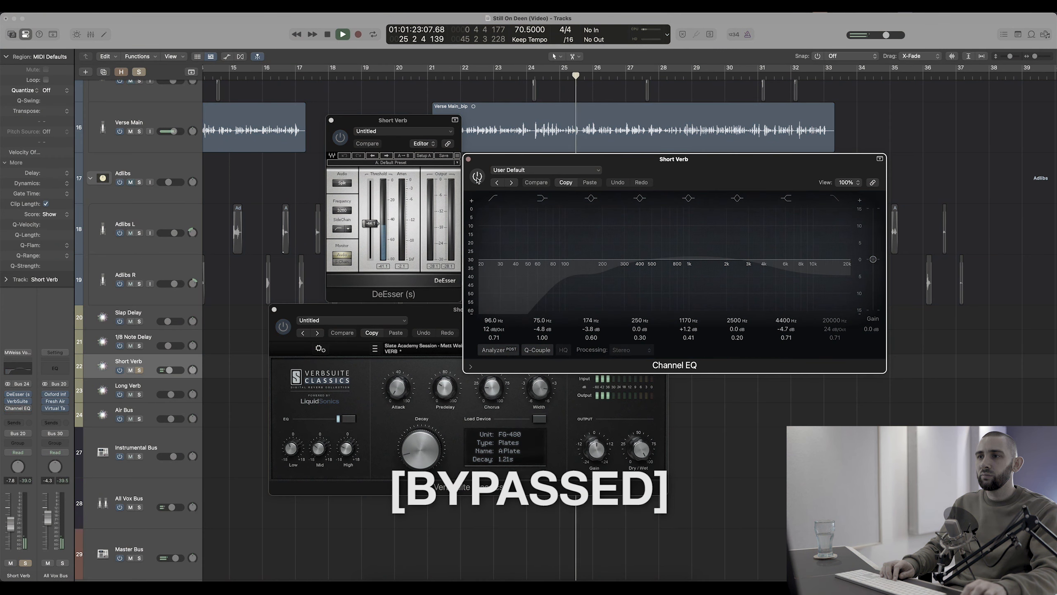
left_click(478, 176)
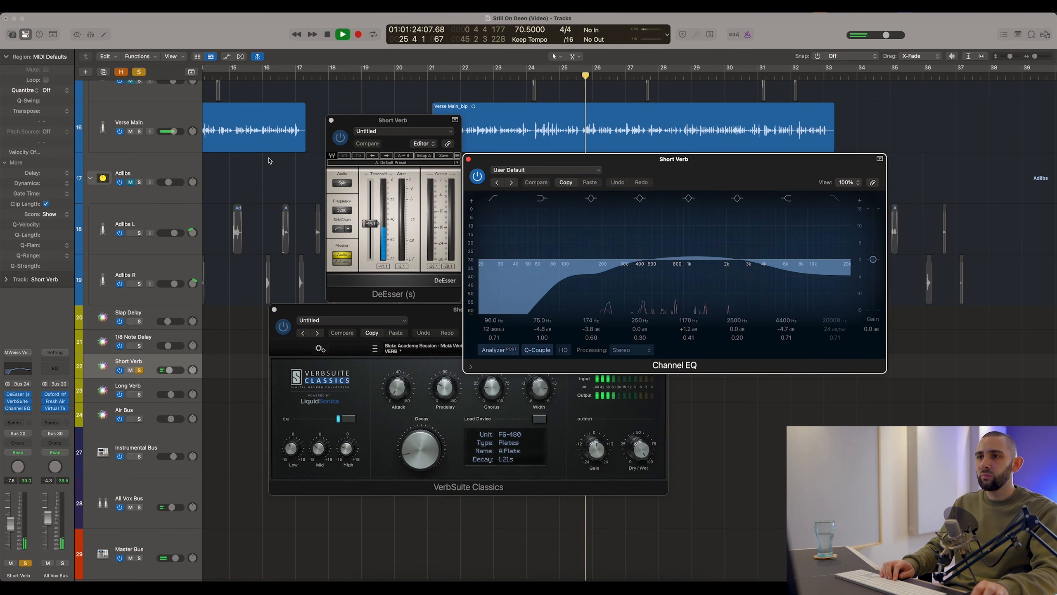
Step: Solo Verse Main to hear it with Short Verb, clear both solos during playback, and leave Verse Main selected
left_click(140, 133)
left_click(140, 133)
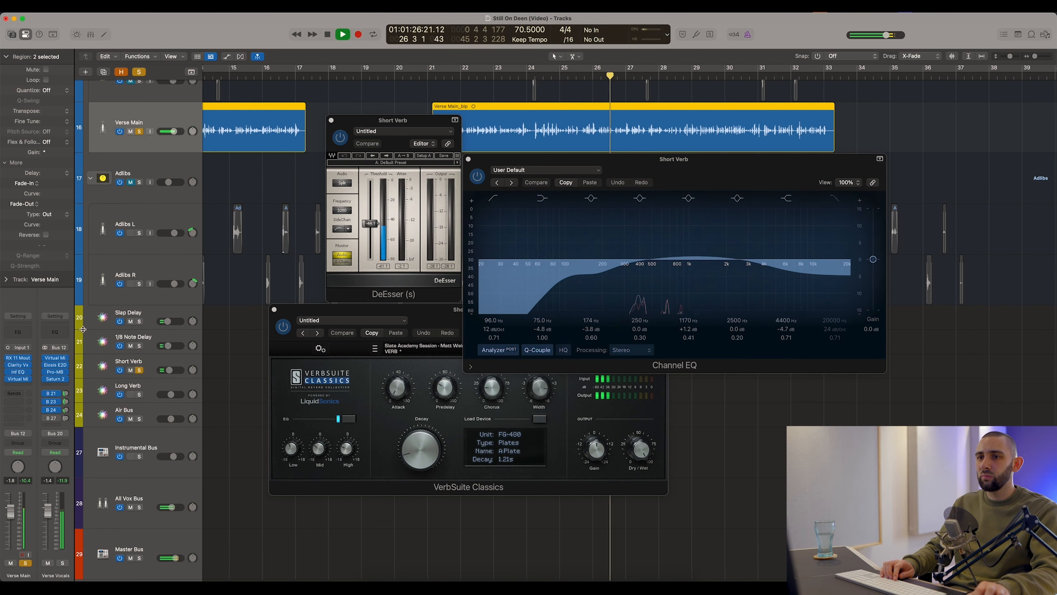
left_click(145, 365)
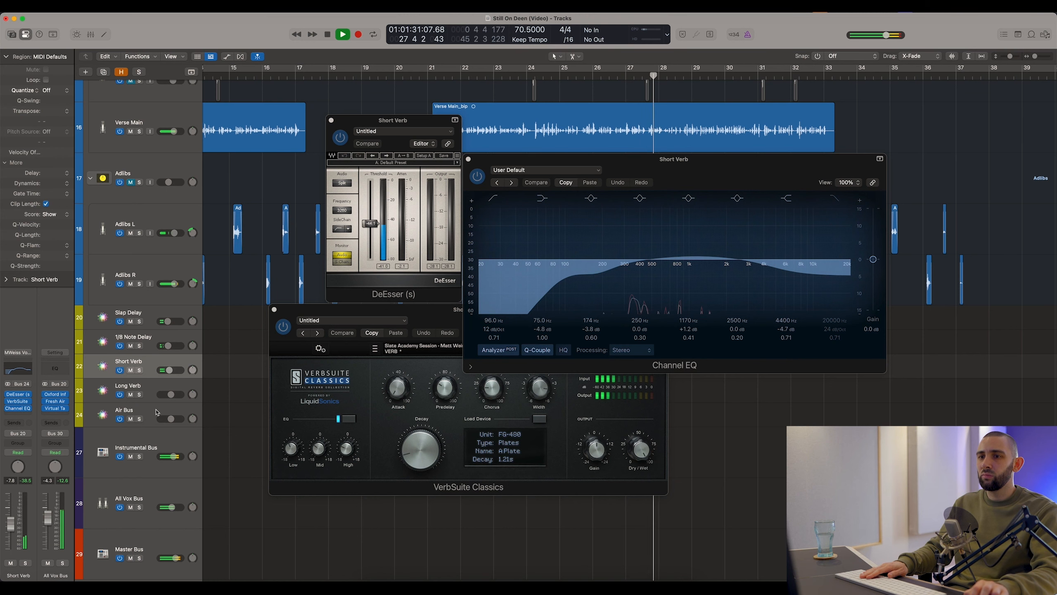
left_click(160, 117)
scroll(557, 101, "left", 5)
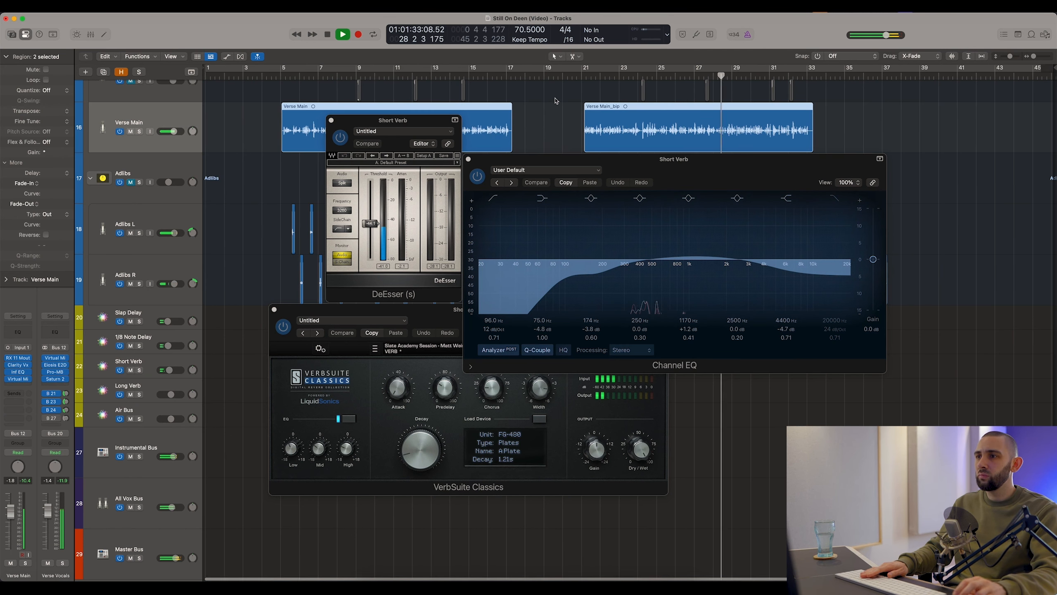
Step: Close Short Verb's Channel EQ, DeEsser and VerbSuite Classics windows and stop playback
left_click(468, 158)
left_click(332, 120)
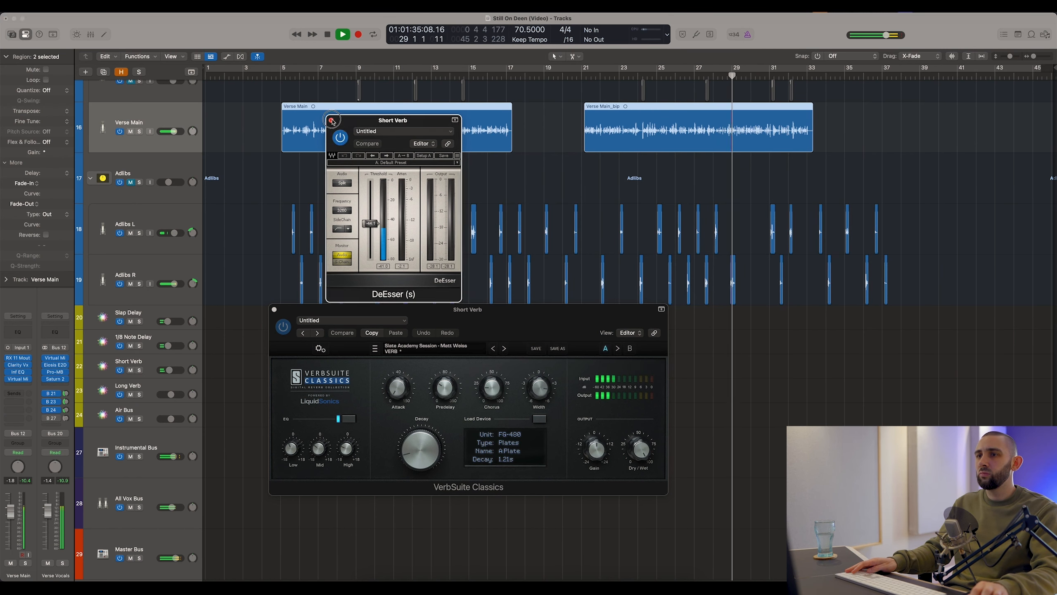
left_click(274, 309)
scroll(508, 160, "up", 2)
key("space")
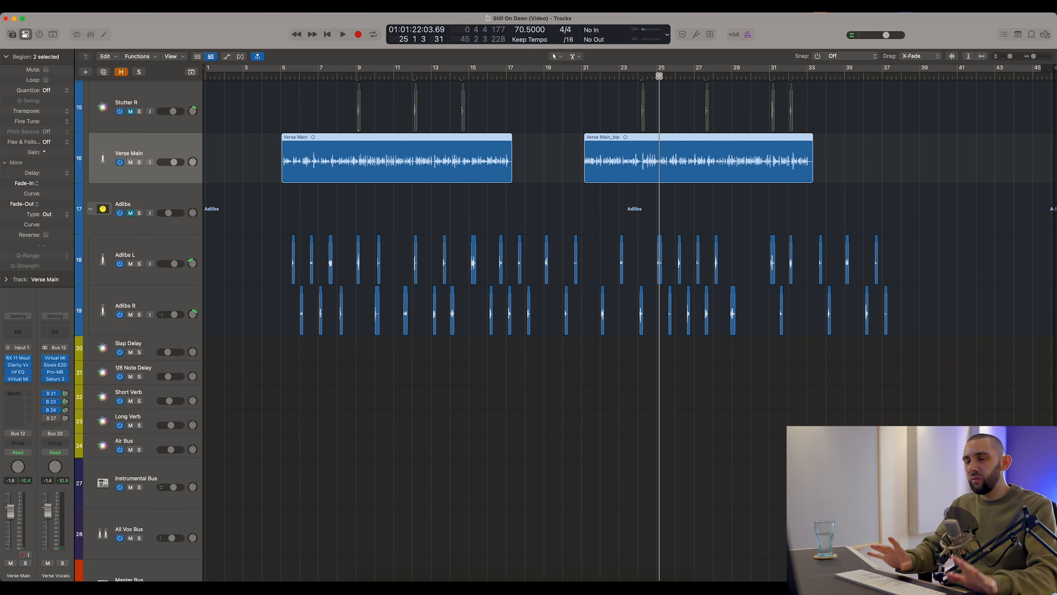
Step: Move the playhead to the middle of bar 24, select Air Bus, and open its Morphoder plug-in
left_click_drag(656, 77, 649, 76)
scroll(250, 275, "up", 10)
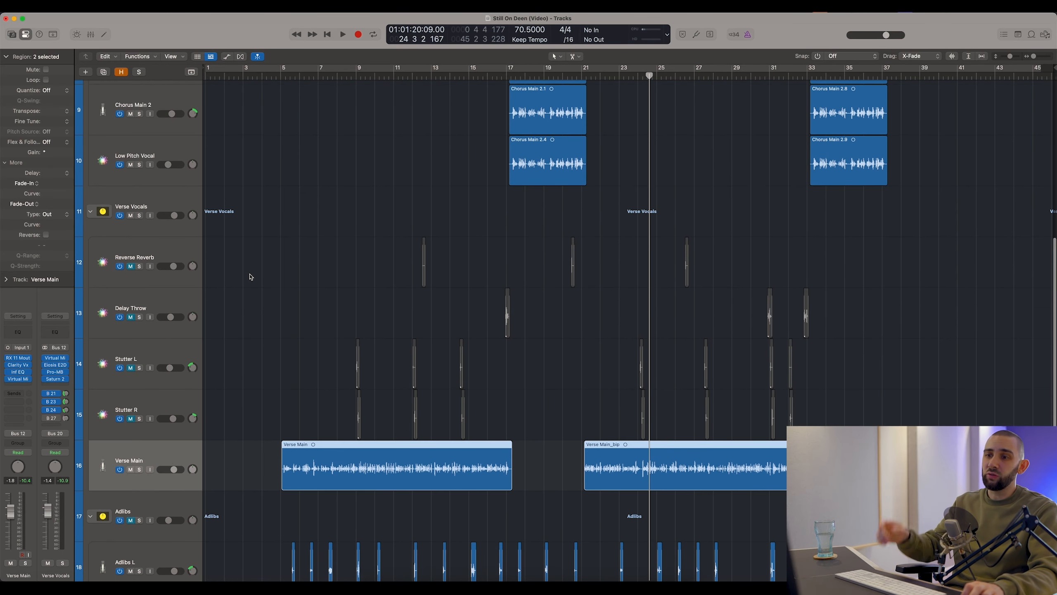
scroll(250, 277, "down", 6)
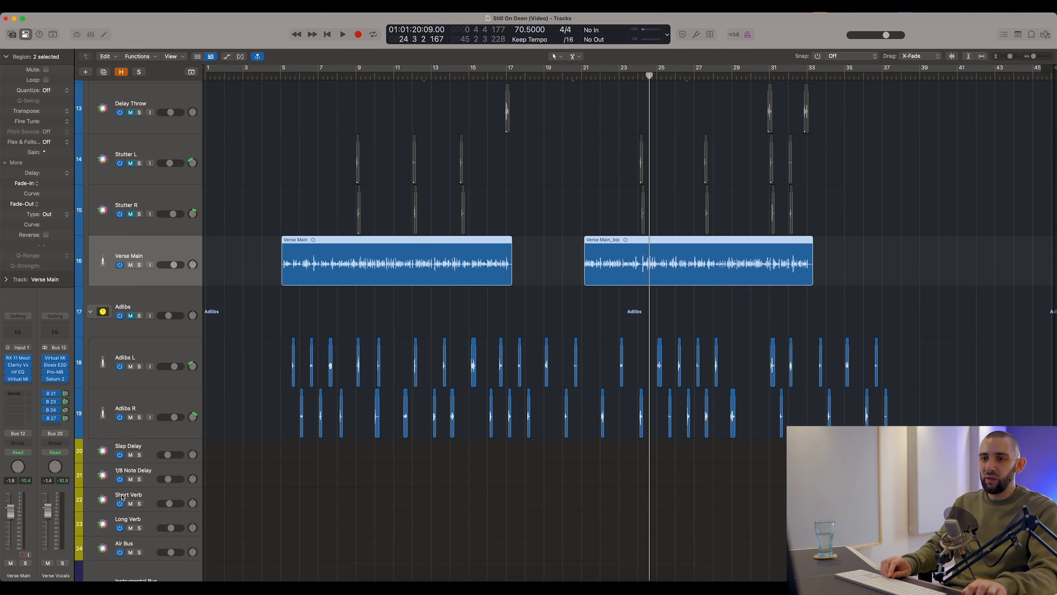
scroll(123, 496, "down", 3)
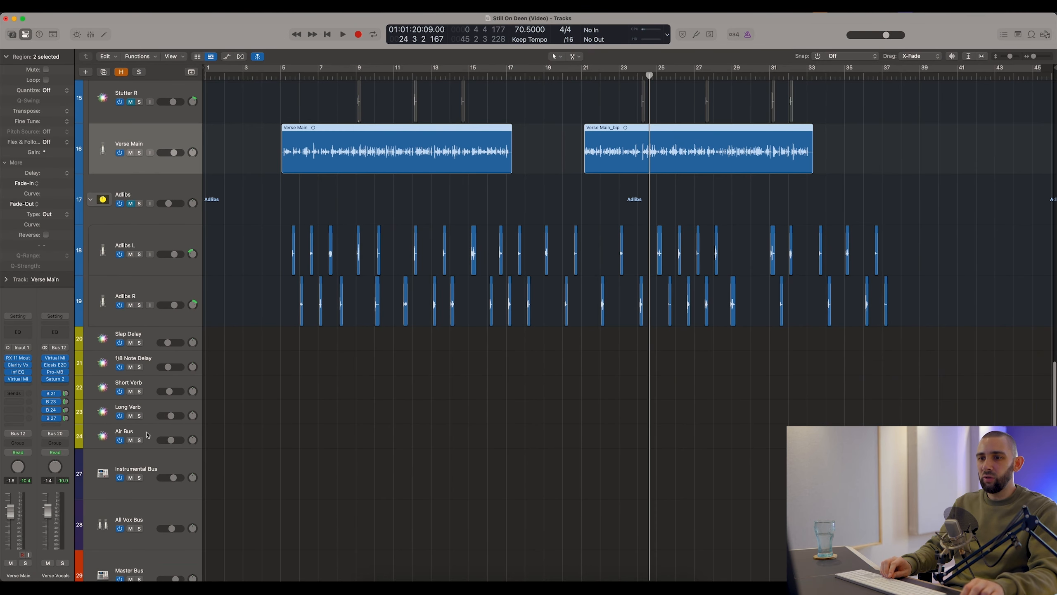
left_click(147, 434)
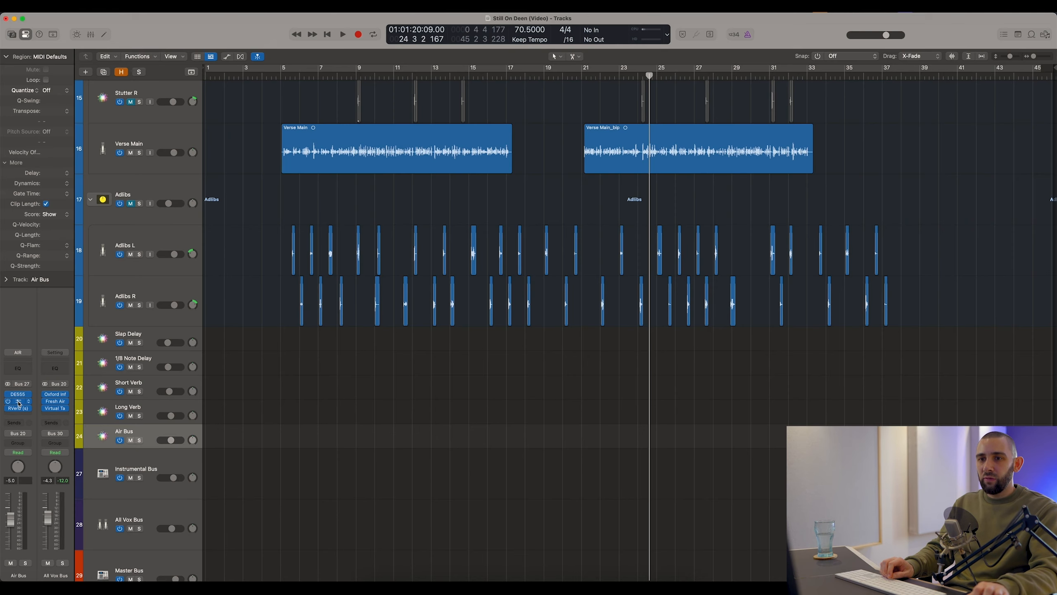
left_click(25, 400)
left_click_drag(425, 119, 422, 137)
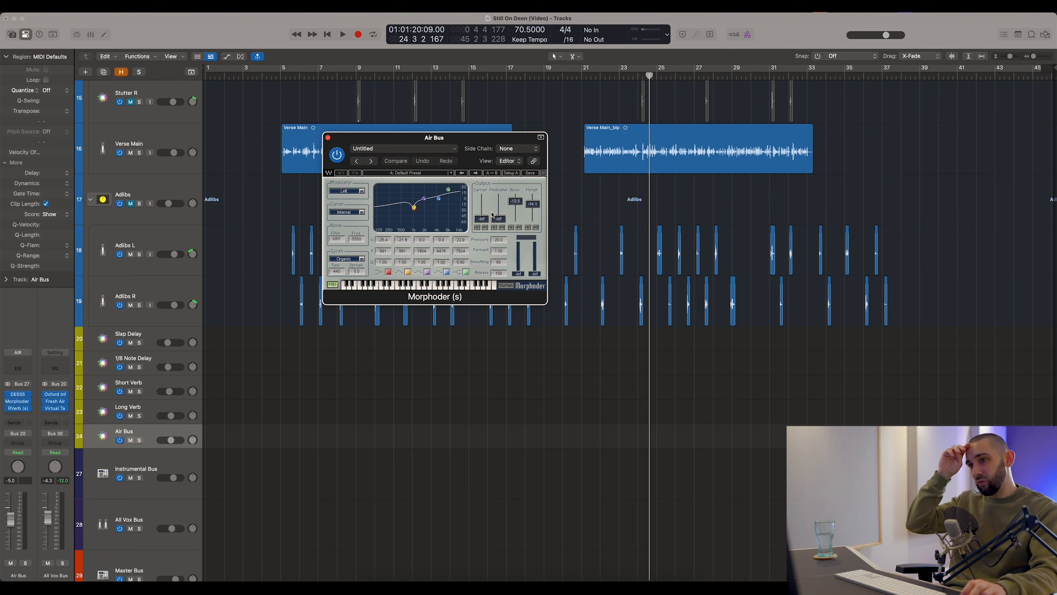
Step: Solo Air Bus, play the second verse, and open its RVerb plug-in clear of the Morphoder window
left_click(139, 440)
key("space")
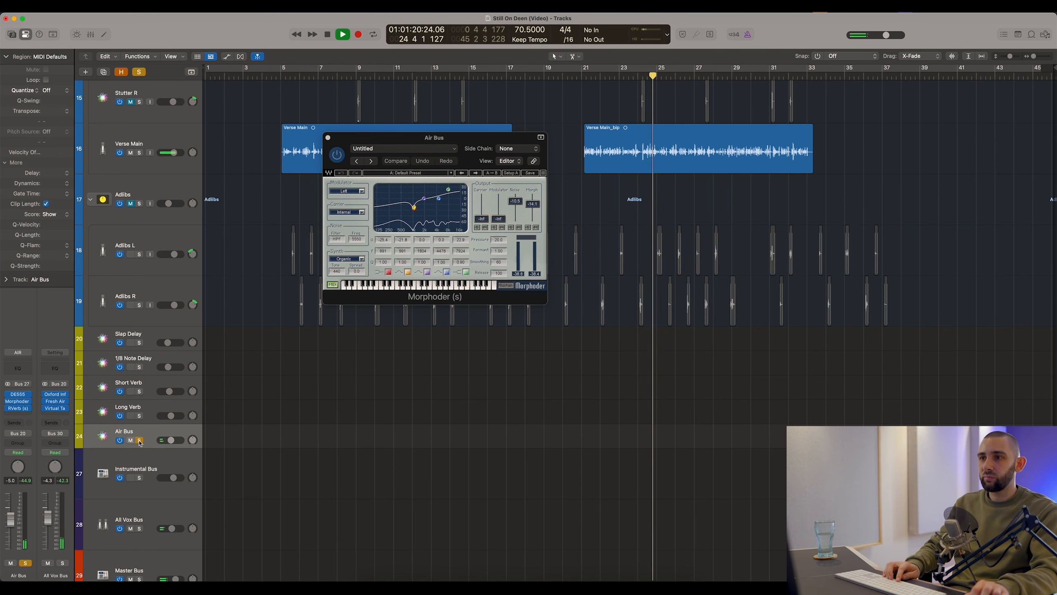
left_click(21, 410)
left_click_drag(392, 144, 620, 262)
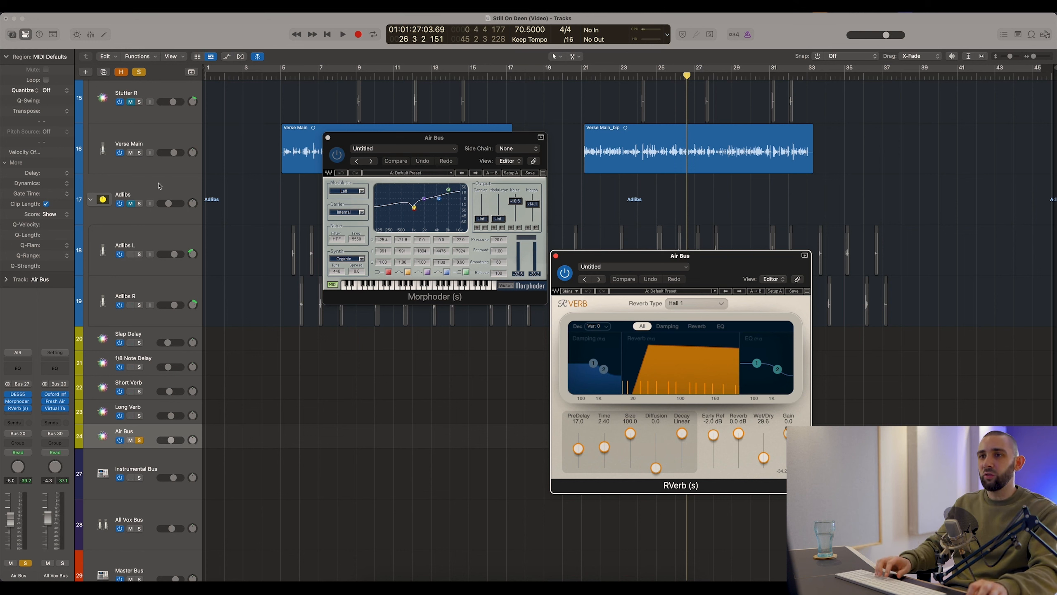
Step: Solo Verse Main as well and audition Air Bus by muting and unmuting it twice during playback
left_click(140, 154)
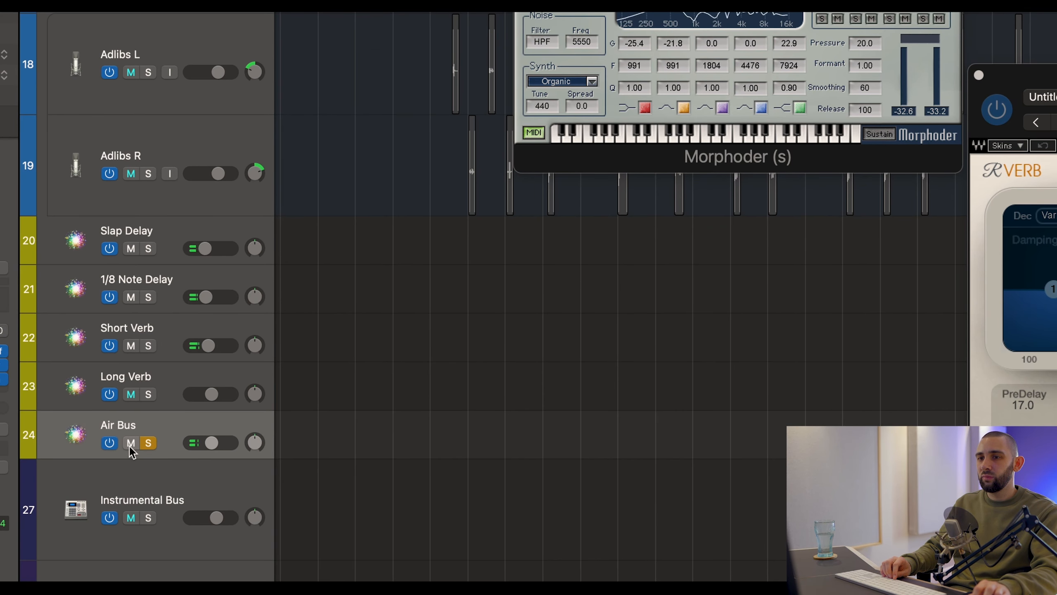
left_click(129, 446)
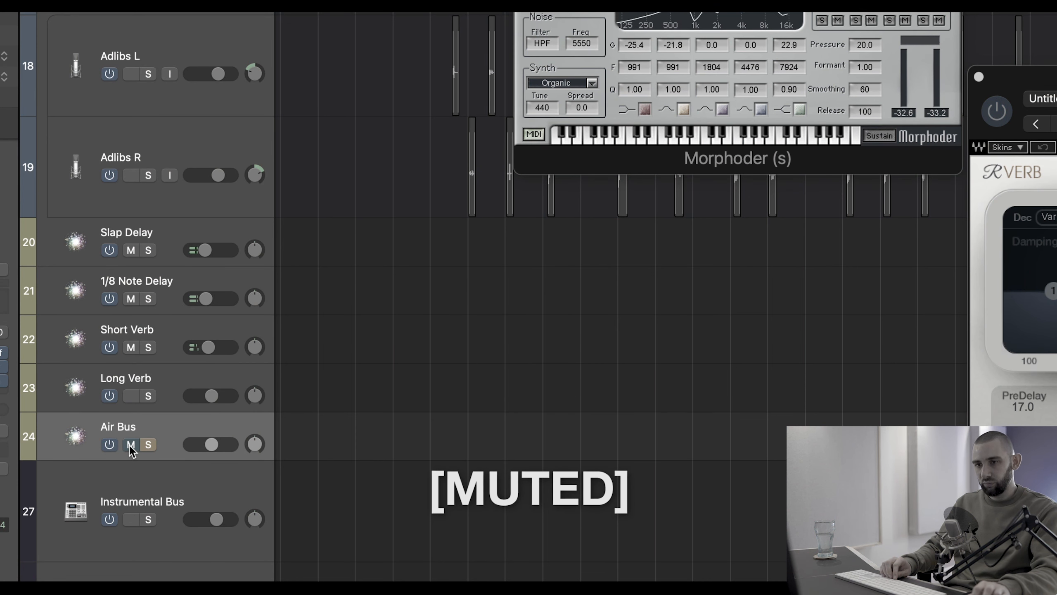
left_click(130, 445)
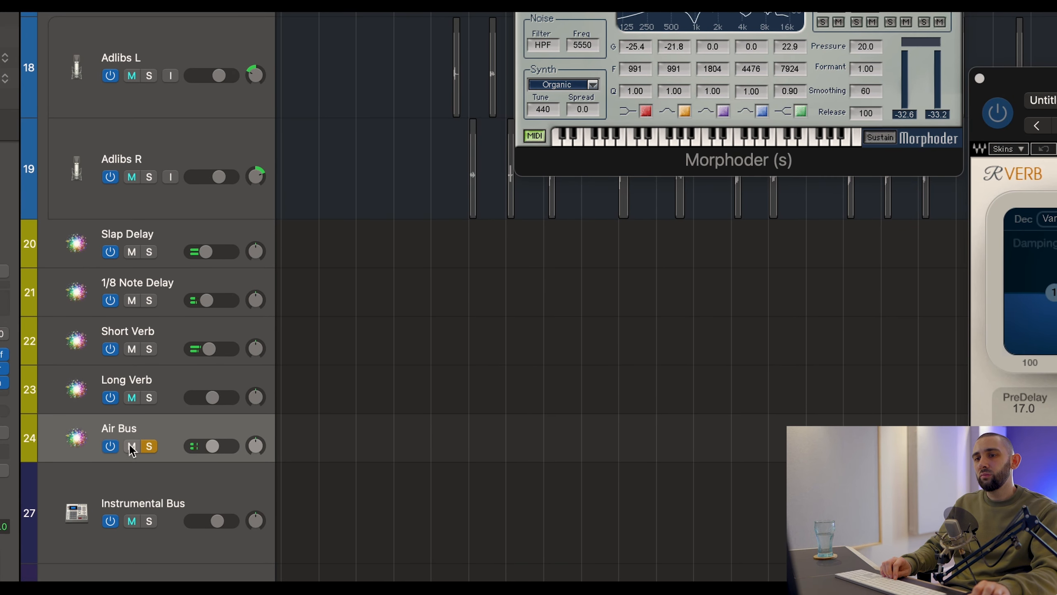
left_click(130, 446)
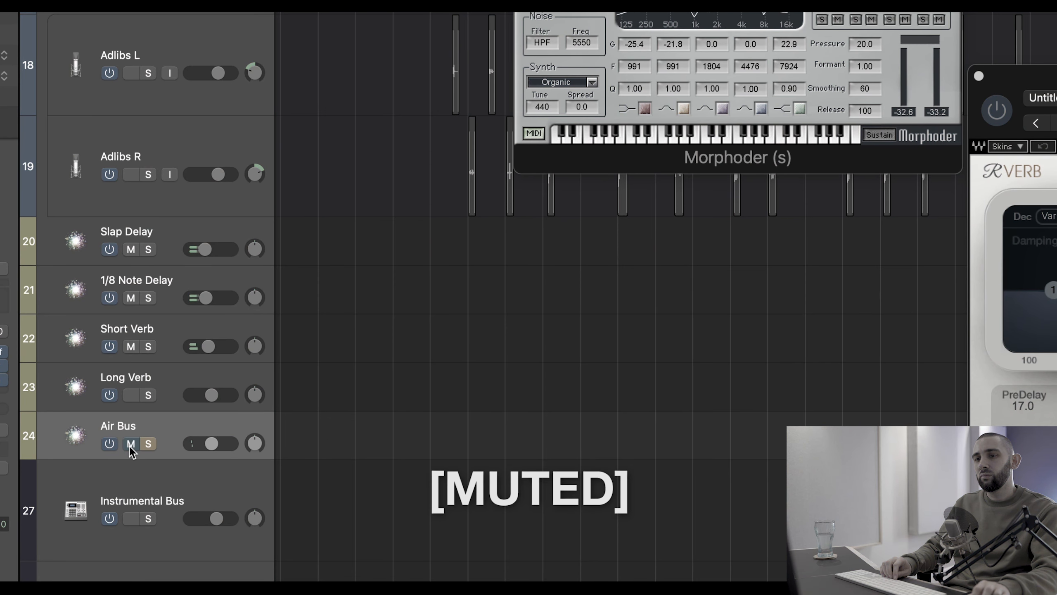
left_click(129, 445)
Step: Switch off Air Bus's solo and close its RVerb and Morphoder windows
left_click(140, 444)
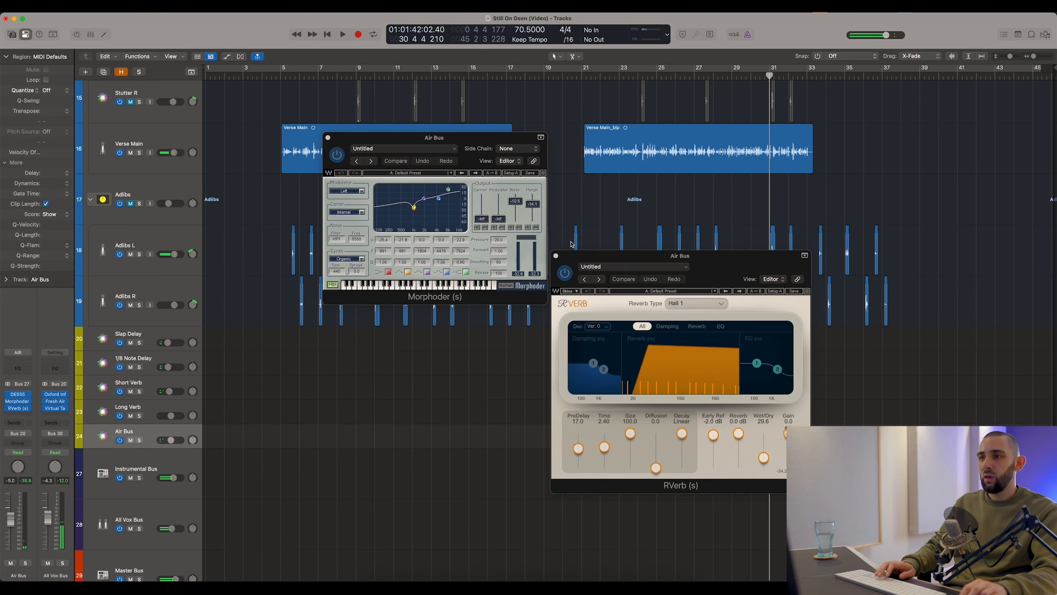
left_click(556, 256)
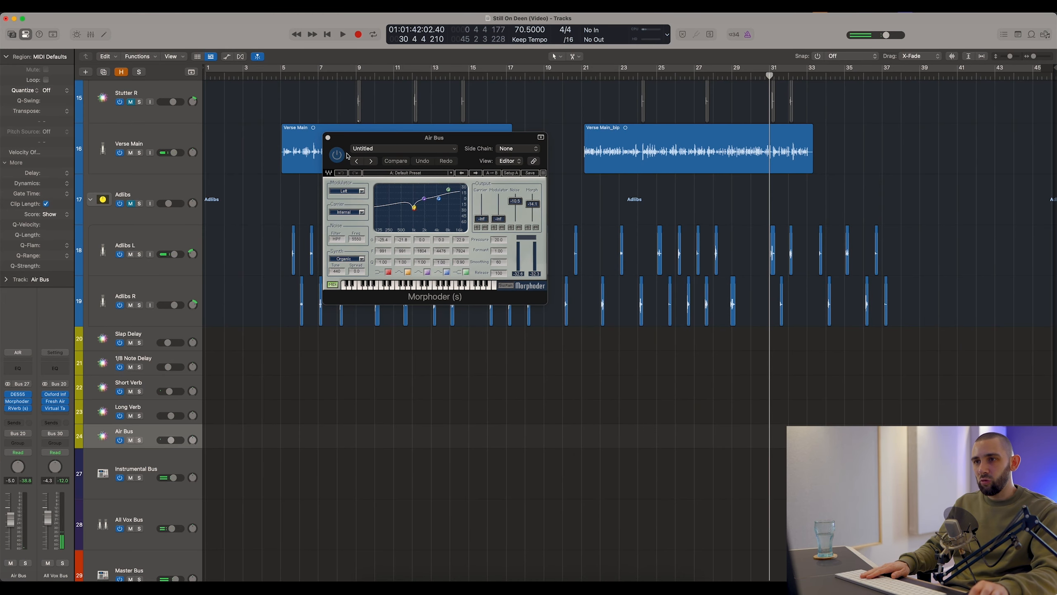
left_click(327, 137)
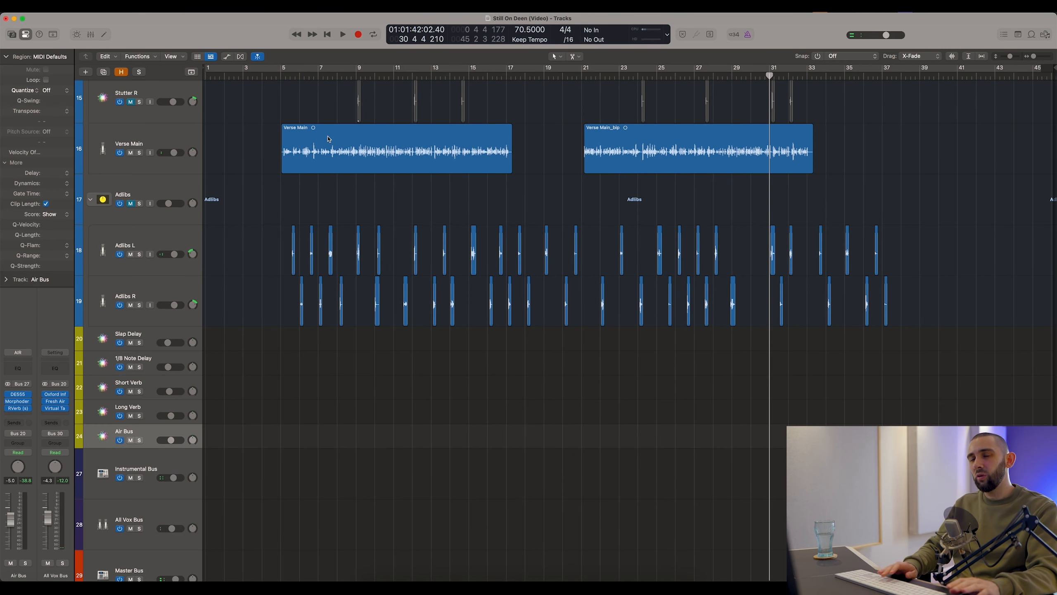
Step: Look over the Reverse Reverb, Delay Throw, Stutter L and Stutter R tracks in Verse Vocals, selecting each one
scroll(328, 208, "up", 5)
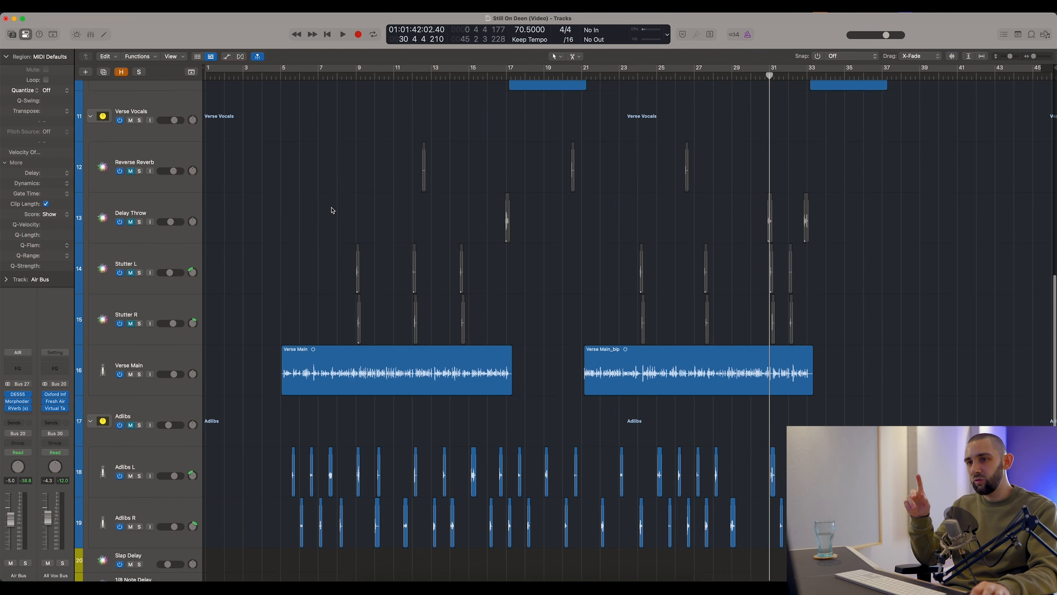
scroll(132, 433, "up", 2)
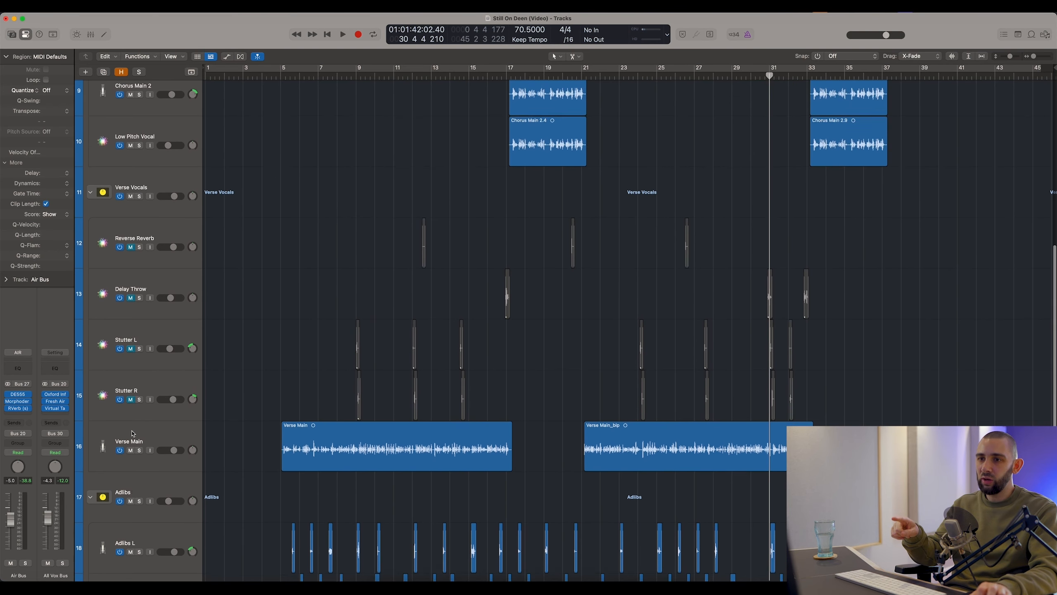
left_click(138, 392)
left_click(145, 234)
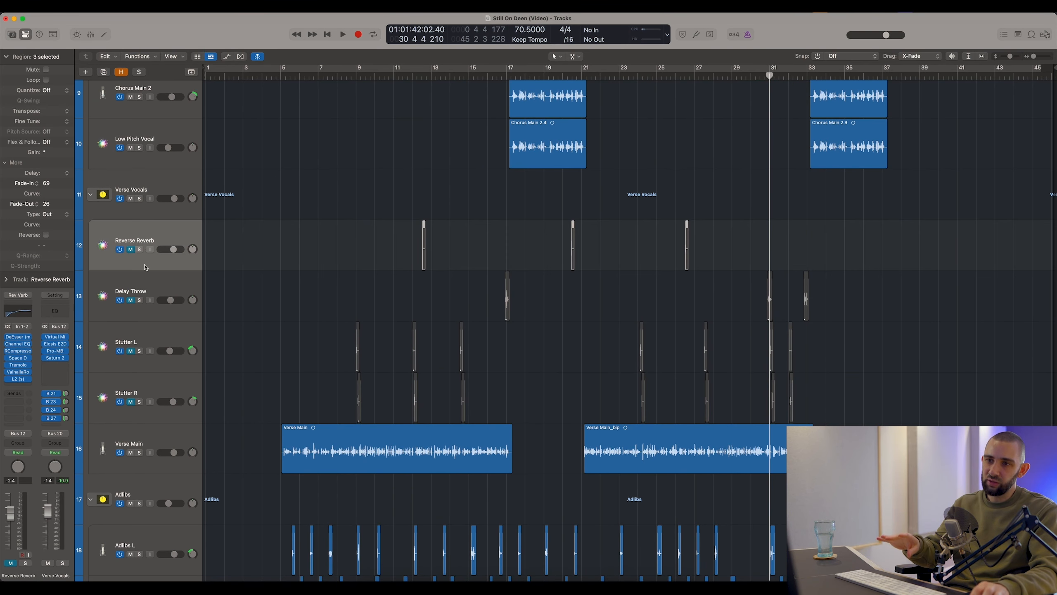
left_click(142, 283)
left_click(141, 333)
left_click(140, 381)
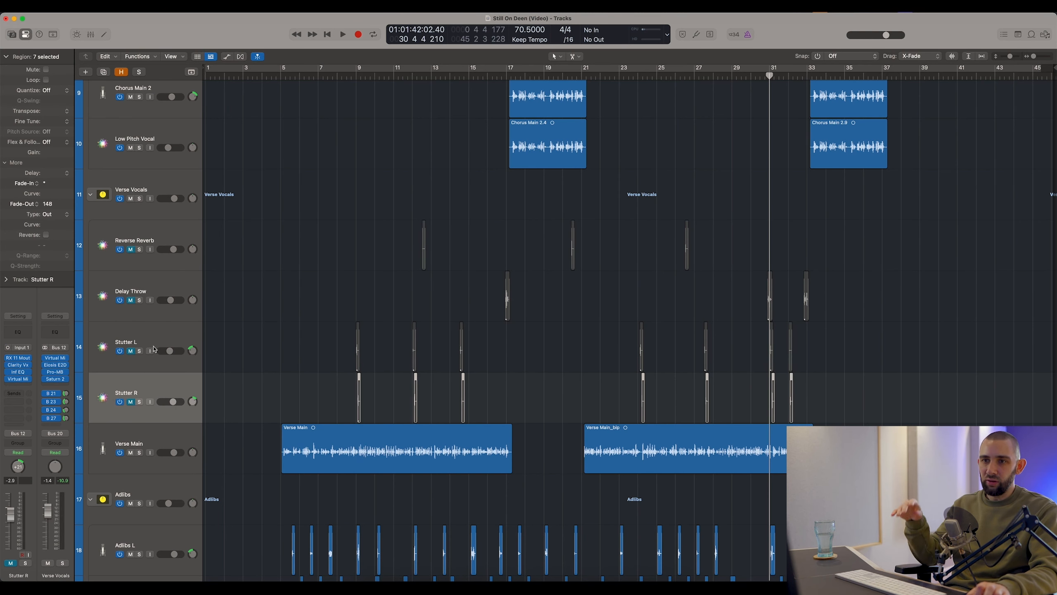
left_click(153, 238)
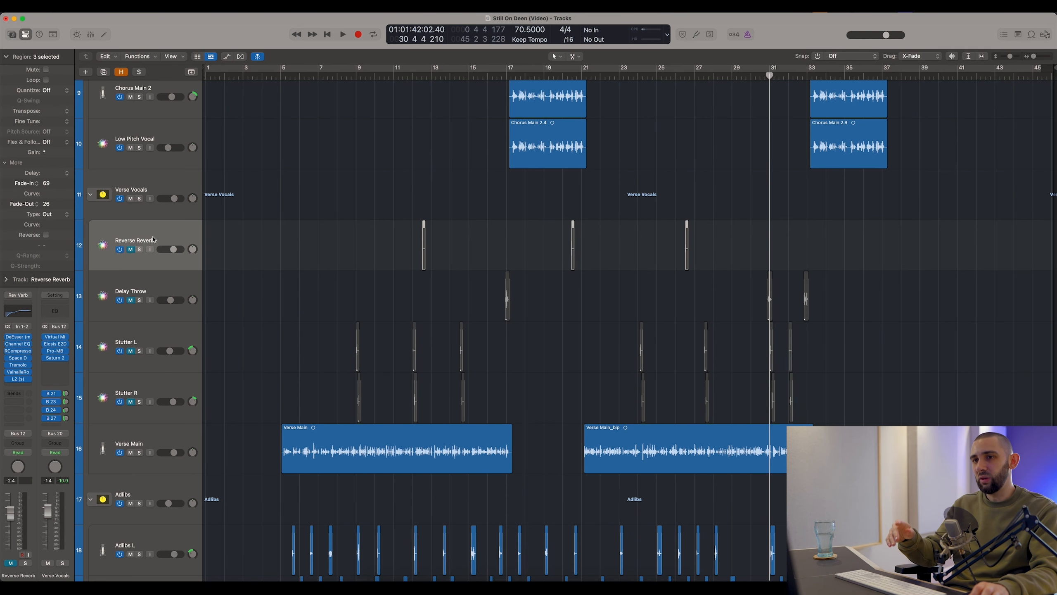
scroll(243, 286, "up", 2)
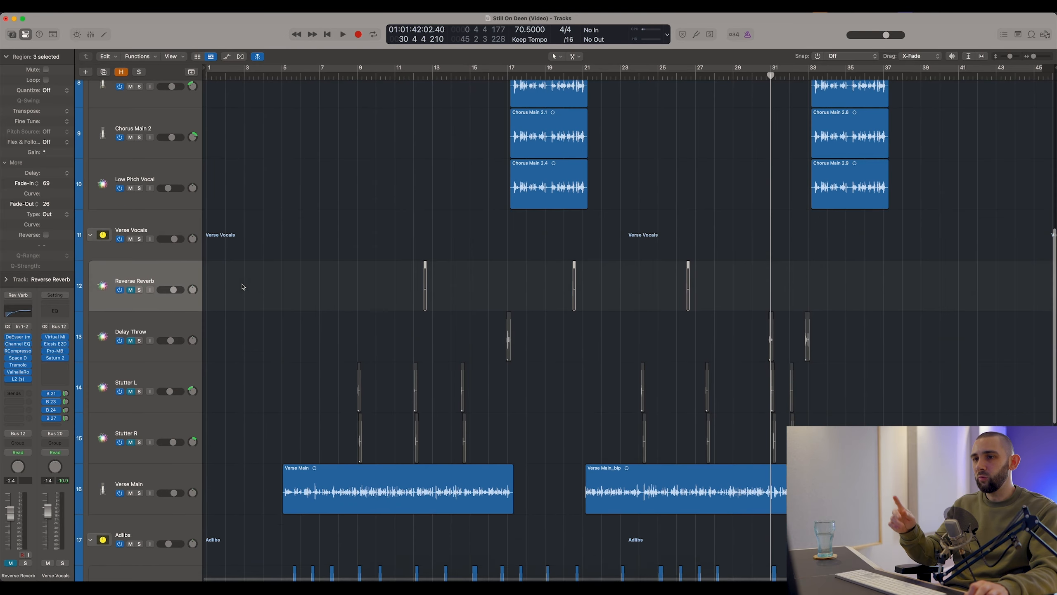
scroll(243, 286, "down", 5)
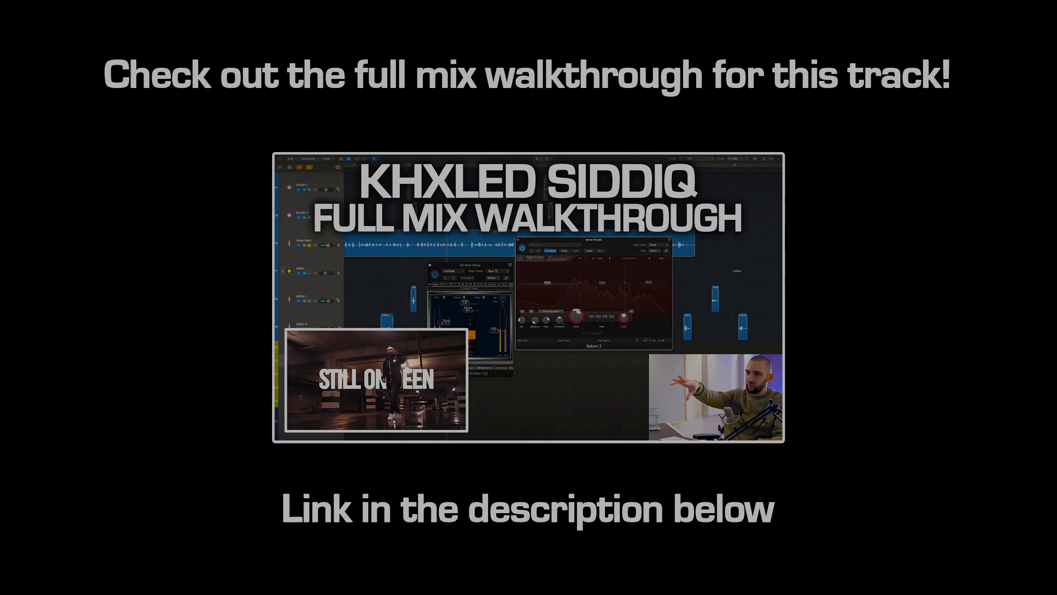